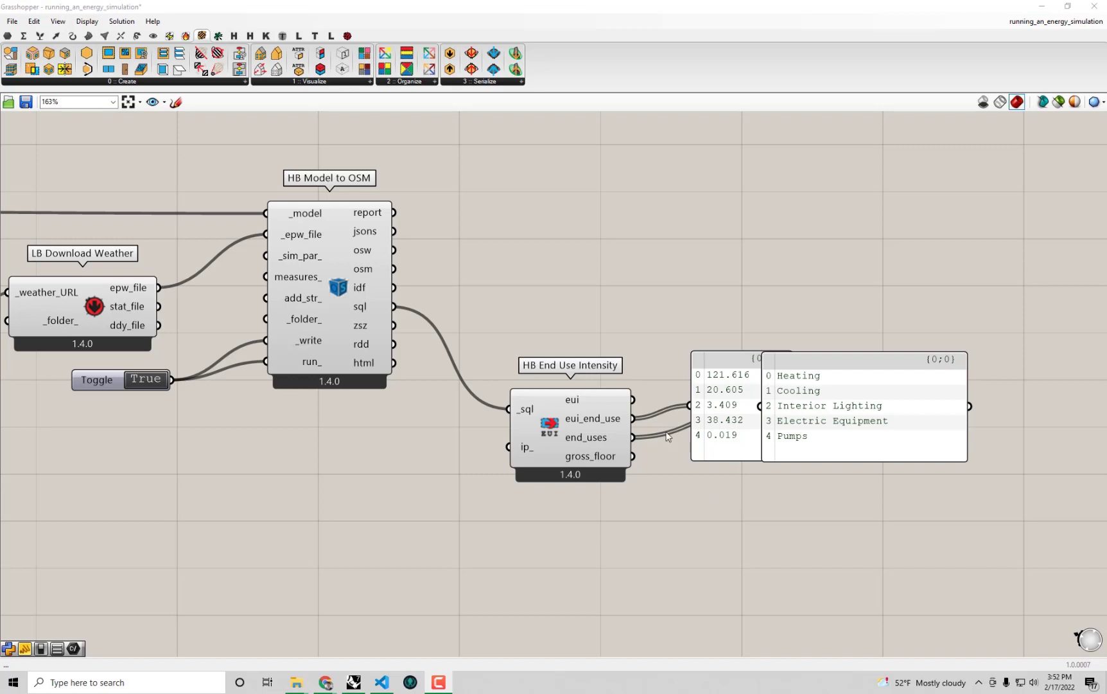
Add an HB Read Room Energy Result component above HB End Use Intensity and connect the sql output of HB Model to OSM to it
left_click(186, 37)
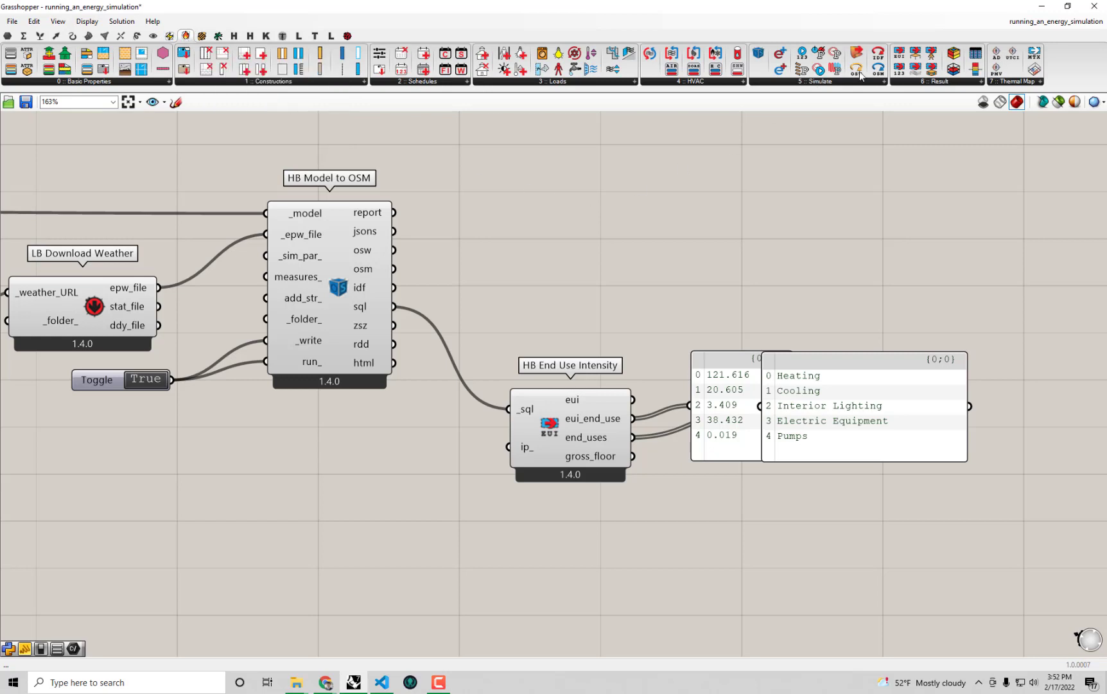
left_click(939, 88)
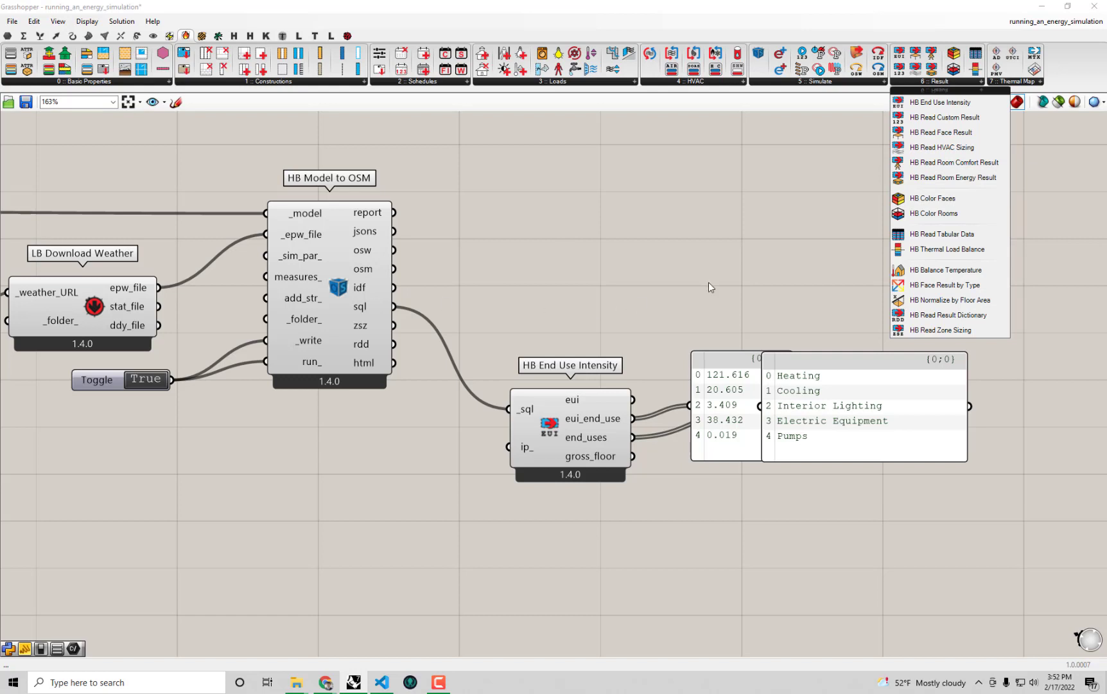
left_click(944, 180)
left_click(635, 184)
right_click_drag(636, 184, 618, 336)
left_click_drag(618, 336, 554, 299)
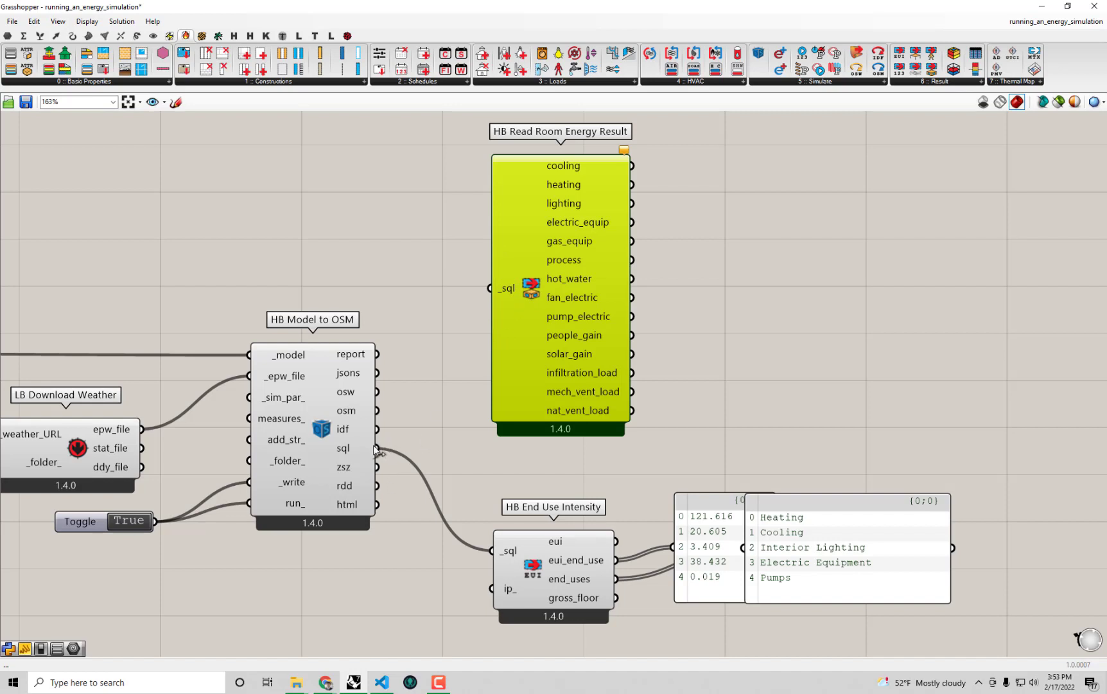
left_click_drag(379, 449, 486, 289)
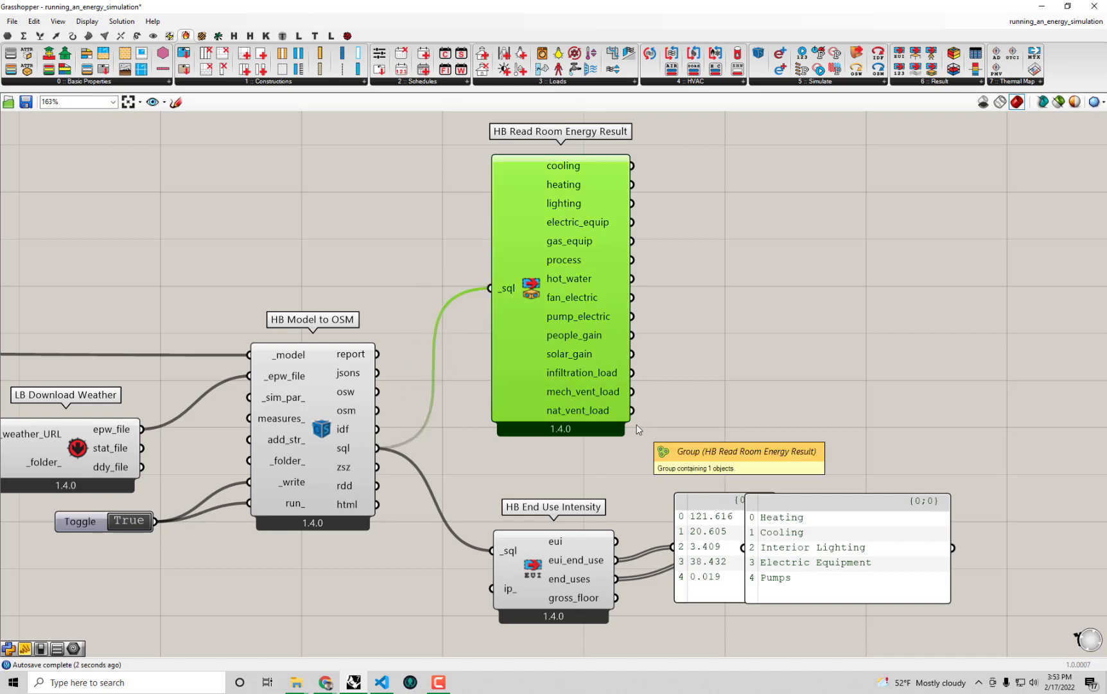
mouse_move(608, 233)
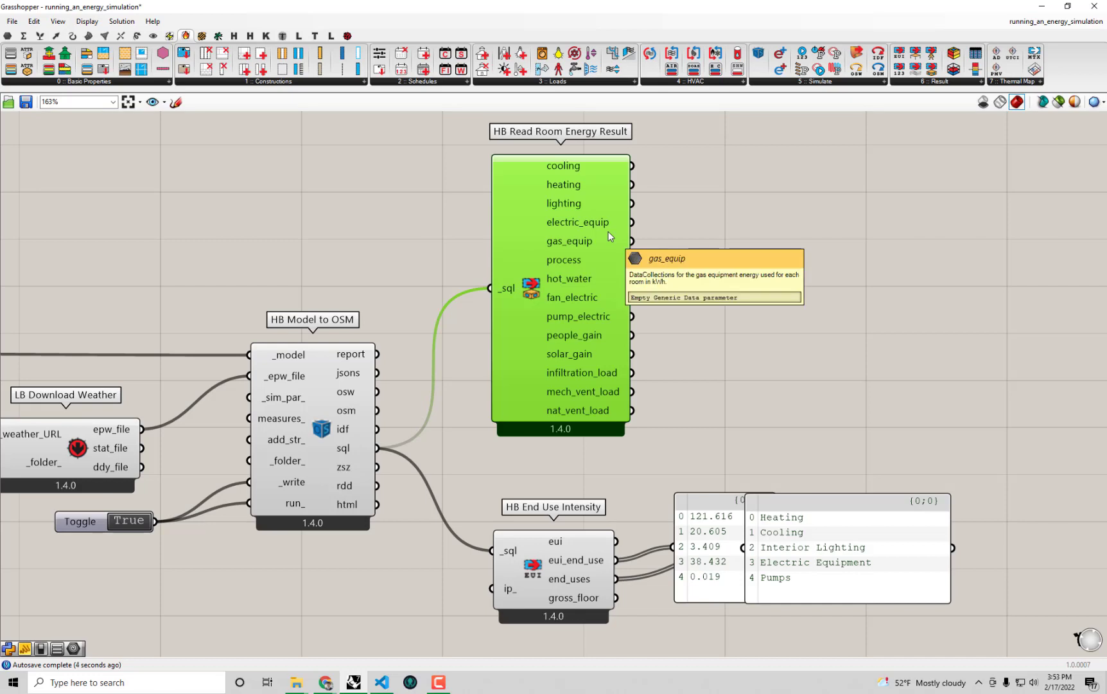
Copy the end-use names panel beside HB Read Room Energy Result, connect the cooling output to it, and resize it
left_click(834, 546)
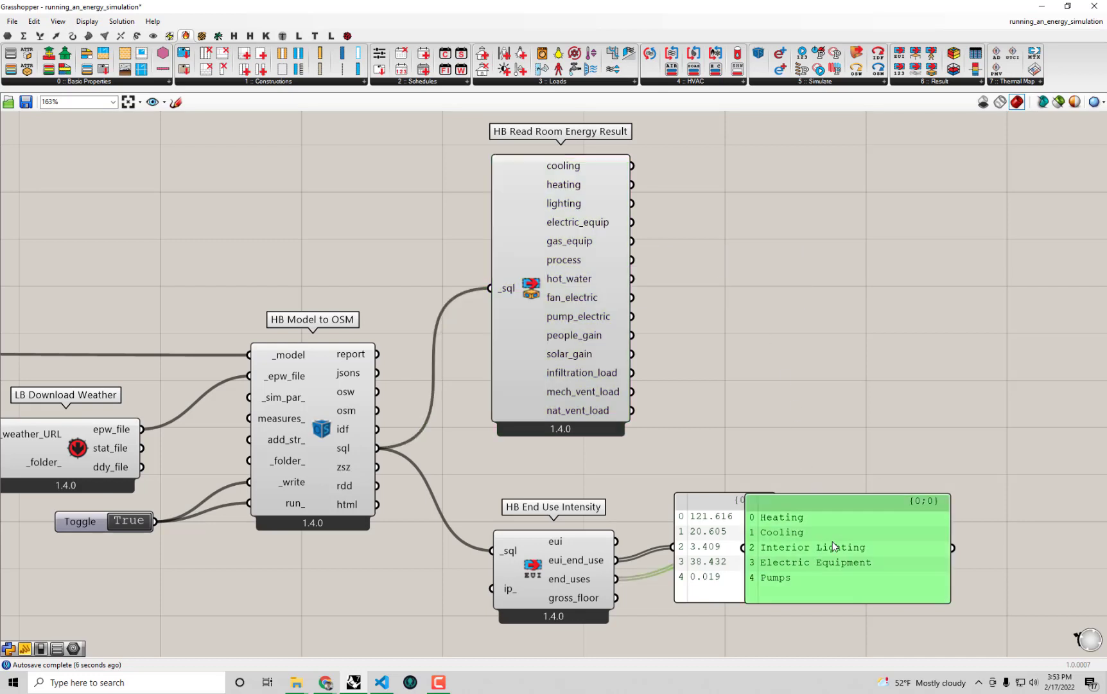
left_click_drag(833, 546, 819, 301, "alt")
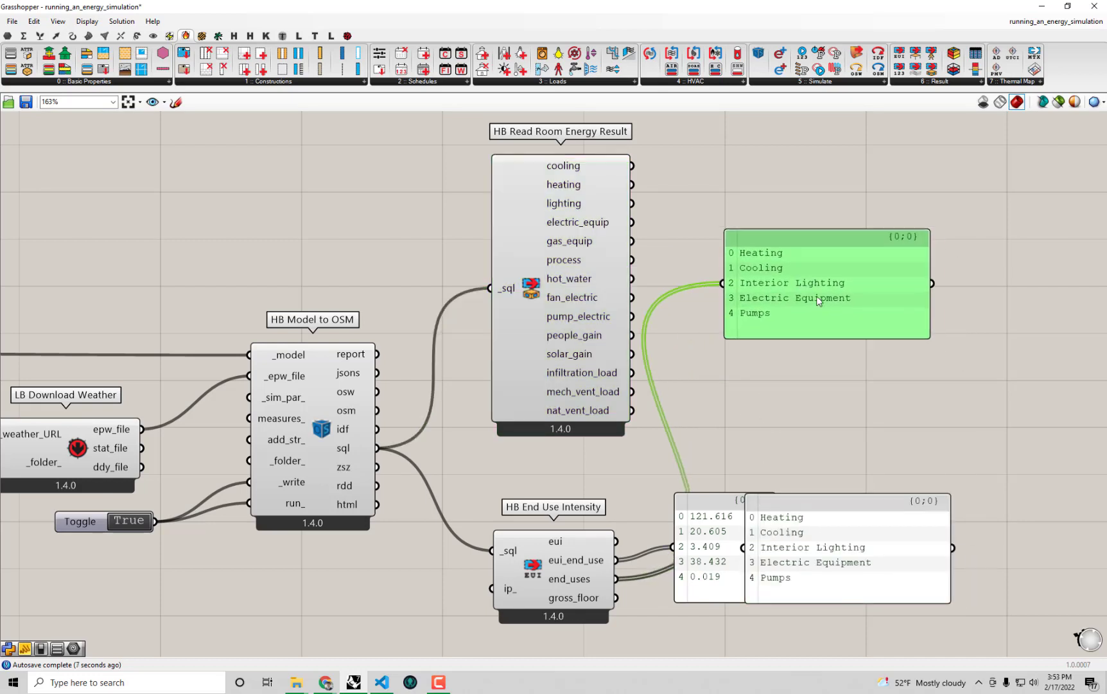
right_click_drag(675, 199, 616, 214)
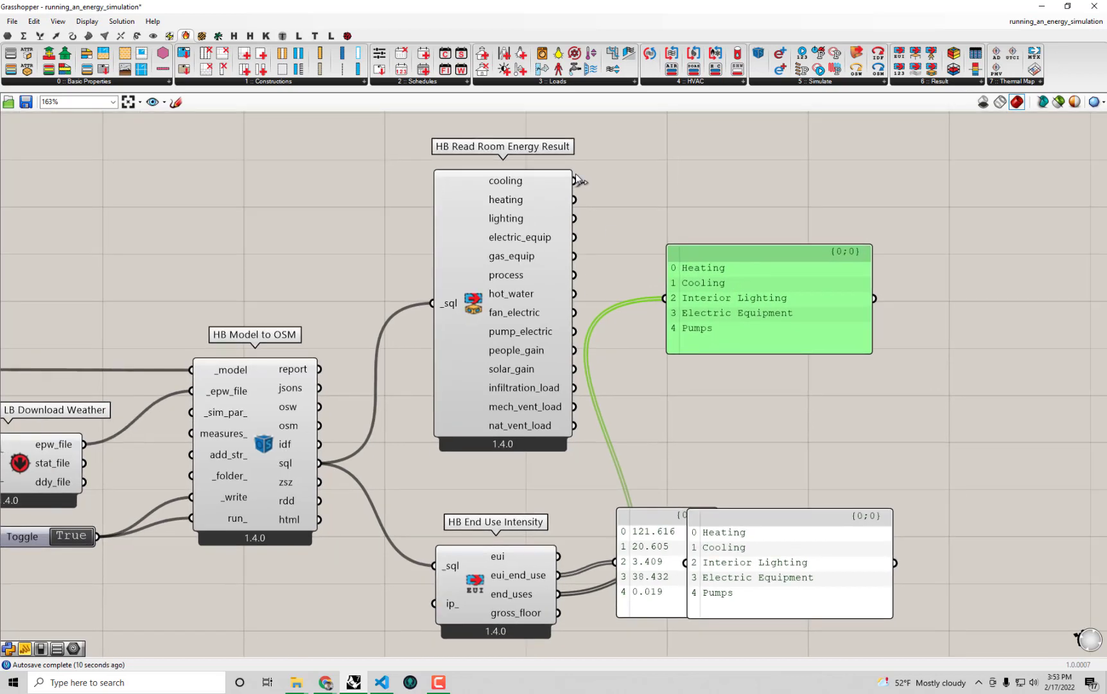
left_click_drag(578, 182, 665, 298)
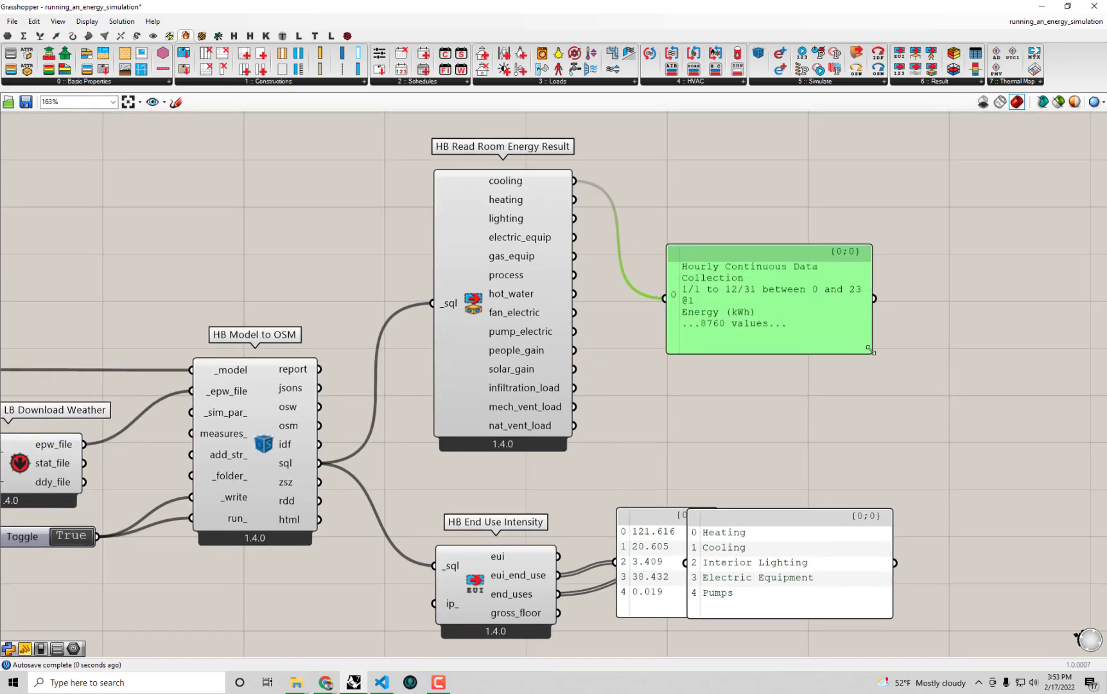
left_click_drag(872, 353, 888, 201)
left_click(897, 328)
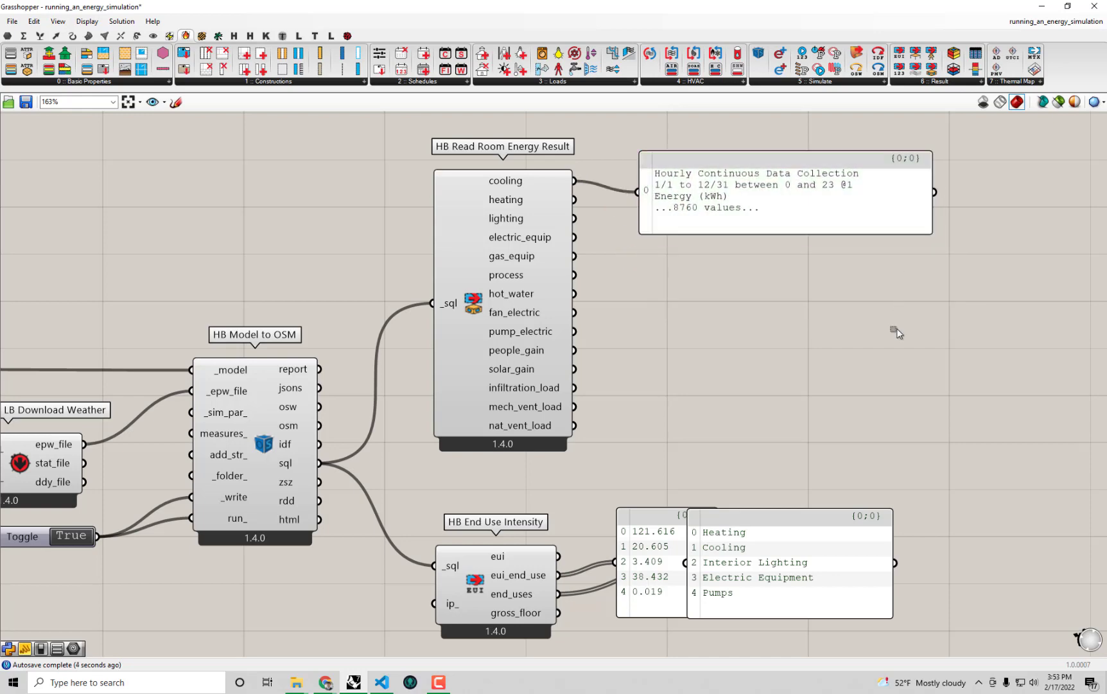
Align the cooling data panel with the cooling output of HB Read Room Energy Result
right_click_drag(792, 333, 759, 385)
left_click_drag(741, 266, 737, 262)
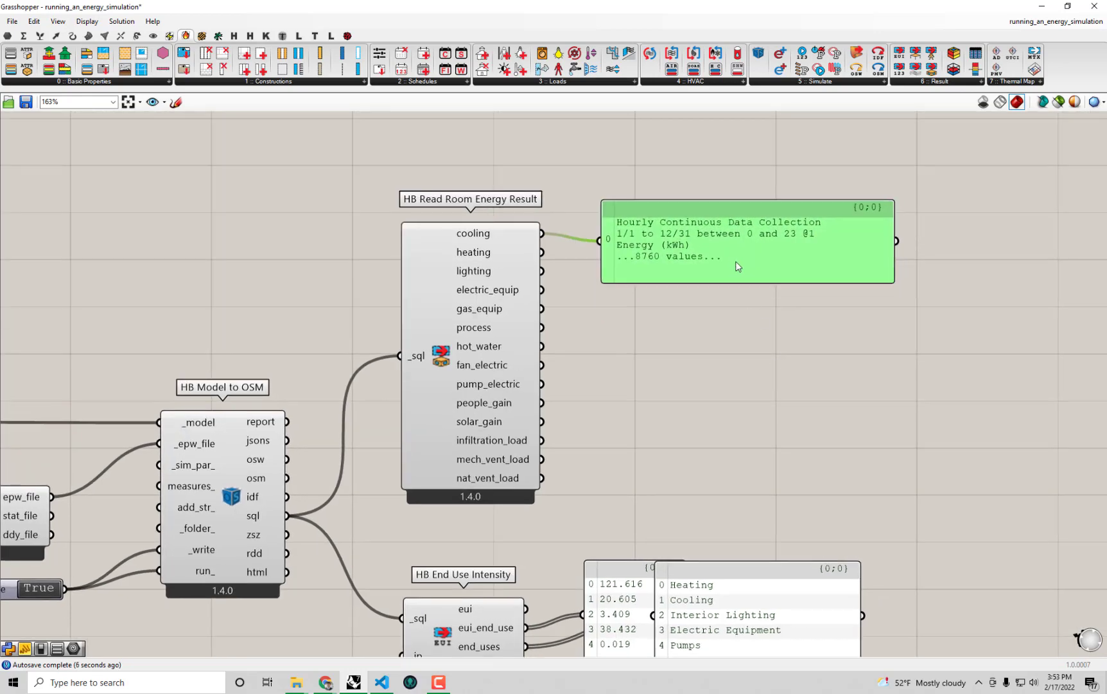
scroll(704, 223, "up", 1)
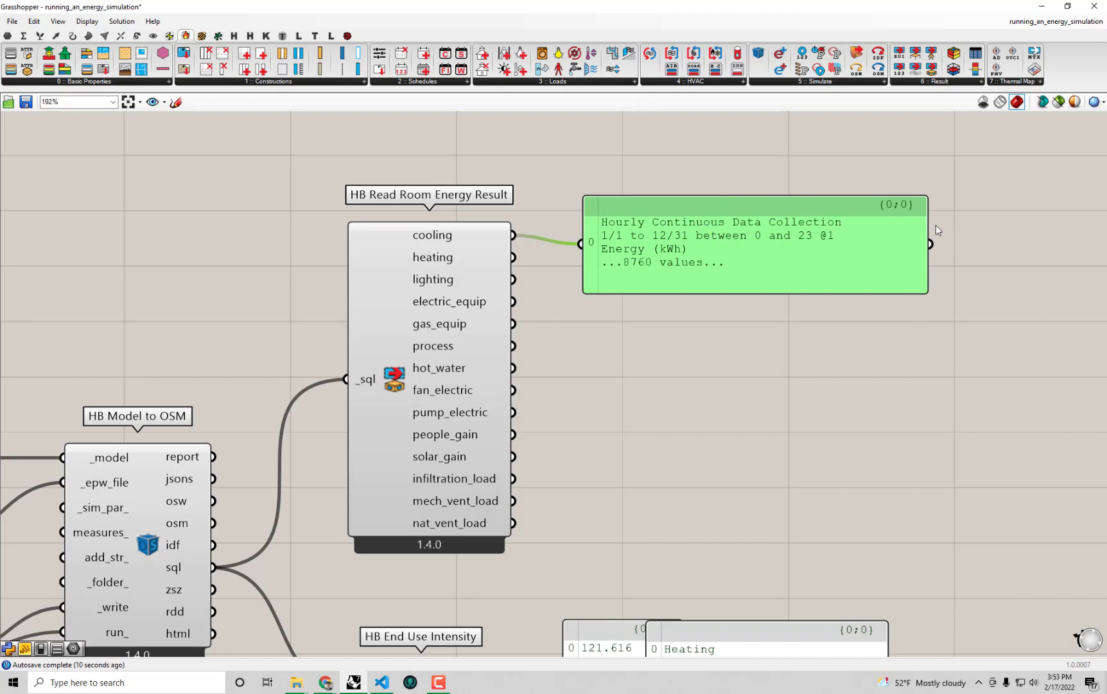
left_click(833, 365)
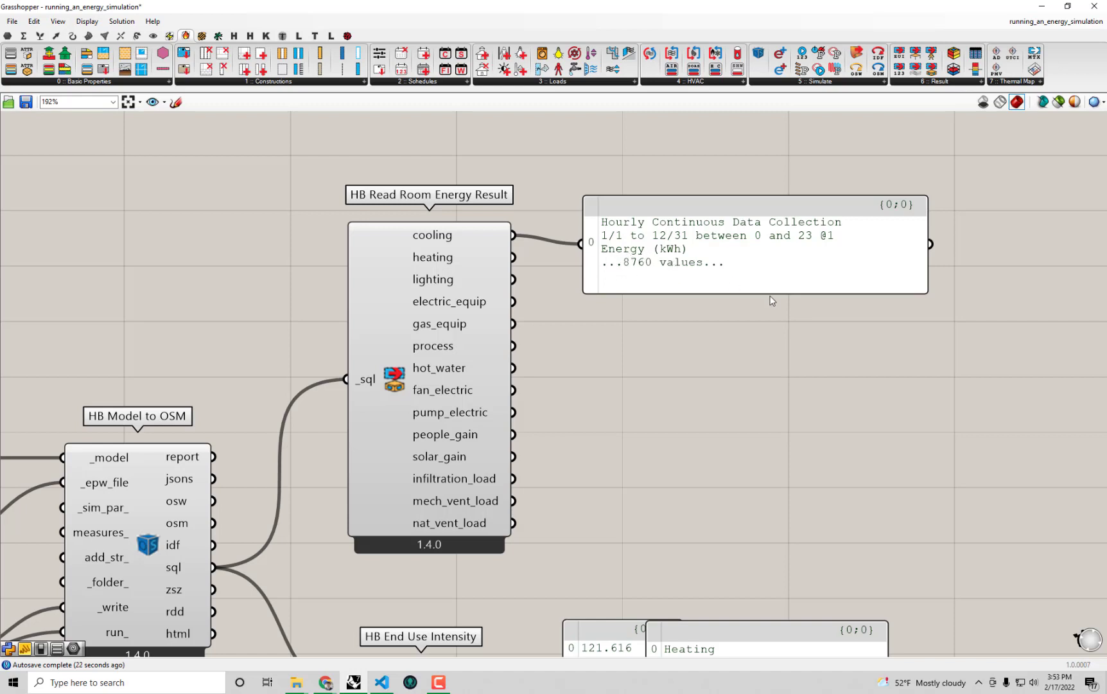
left_click_drag(828, 281, 827, 272)
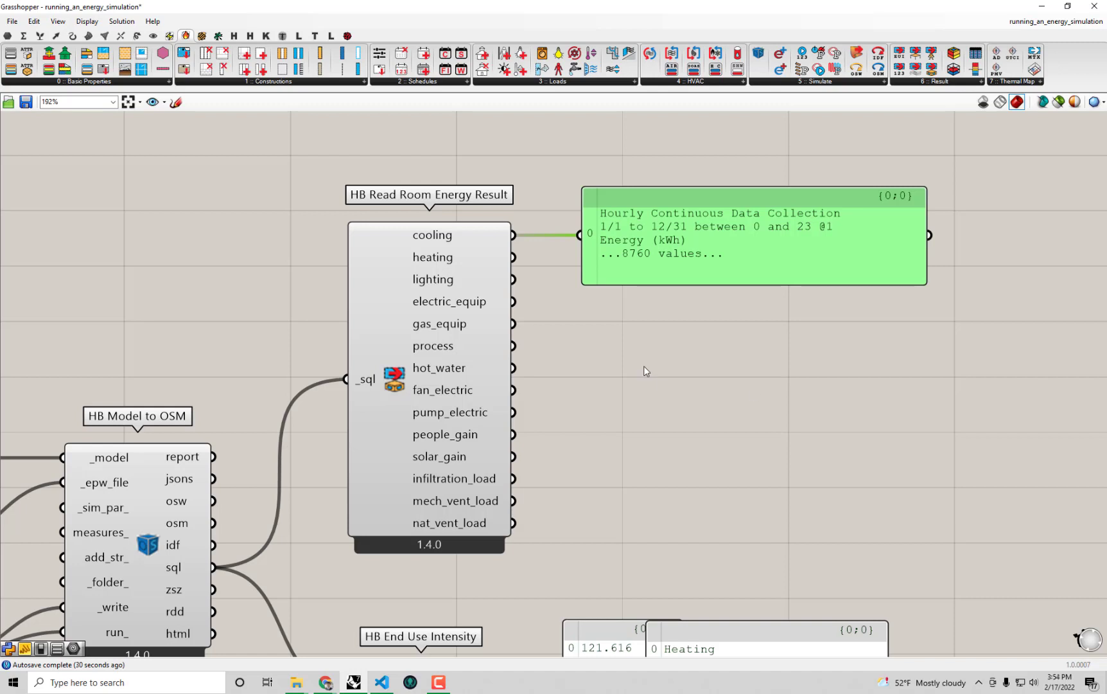
Preview the heating, lighting and electric_equip outputs in the panel one after another, and reconnect the cooling output
left_click_drag(514, 257, 580, 235)
left_click_drag(514, 279, 560, 245, "shift")
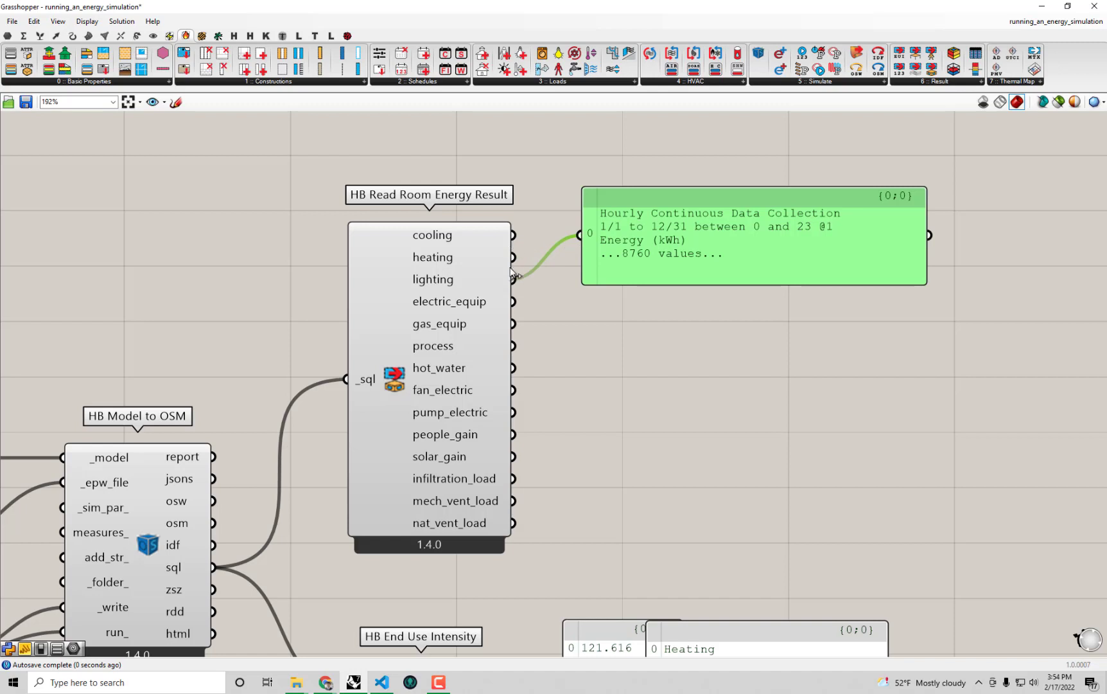
left_click_drag(514, 301, 581, 235)
left_click(666, 345)
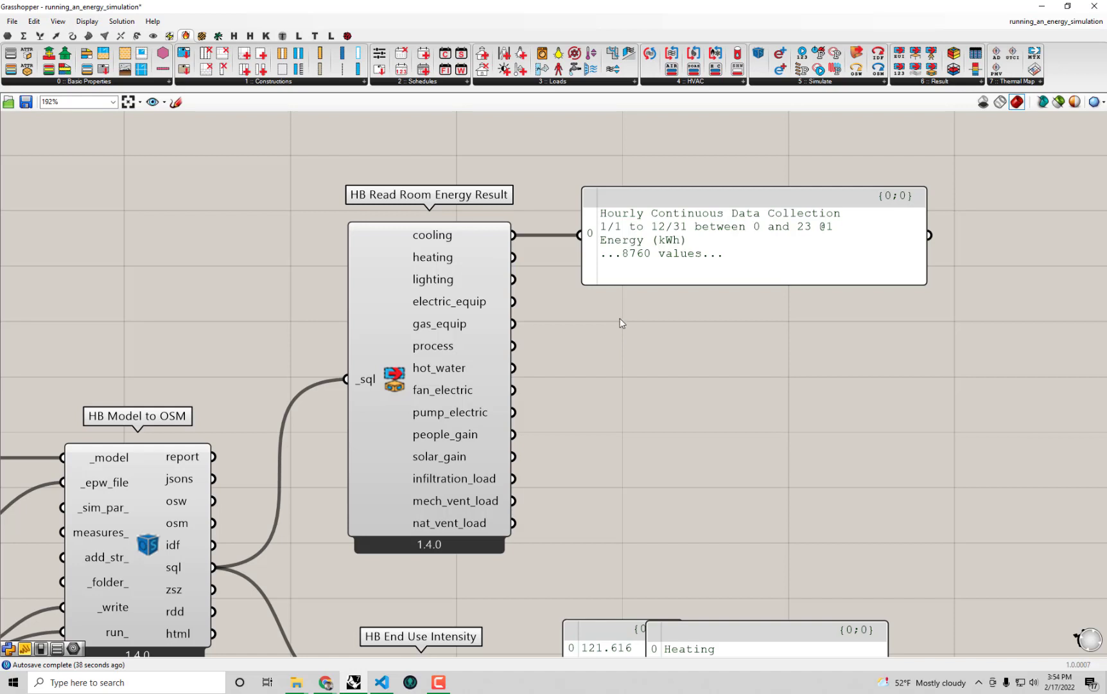
Add an LB Deconstruct Data component below the panel and connect the cooling output to its _data input
left_click(348, 36)
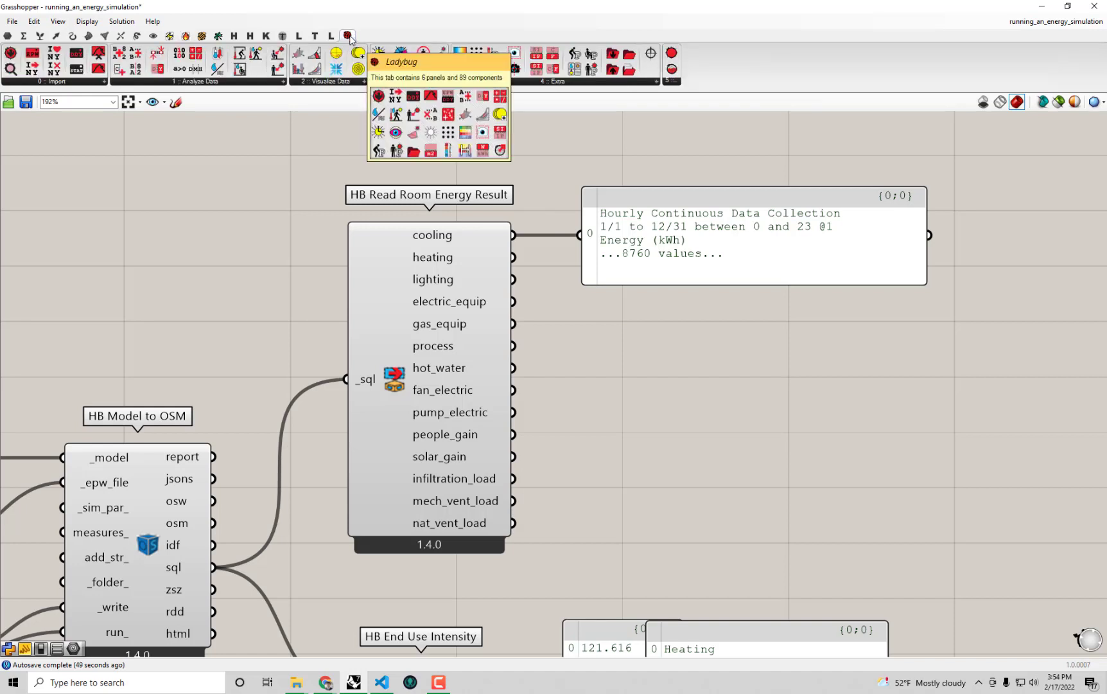
left_click(133, 75)
left_click(675, 344)
right_click_drag(690, 344, 533, 416)
left_click_drag(663, 297, 722, 272)
left_click_drag(532, 416, 556, 402)
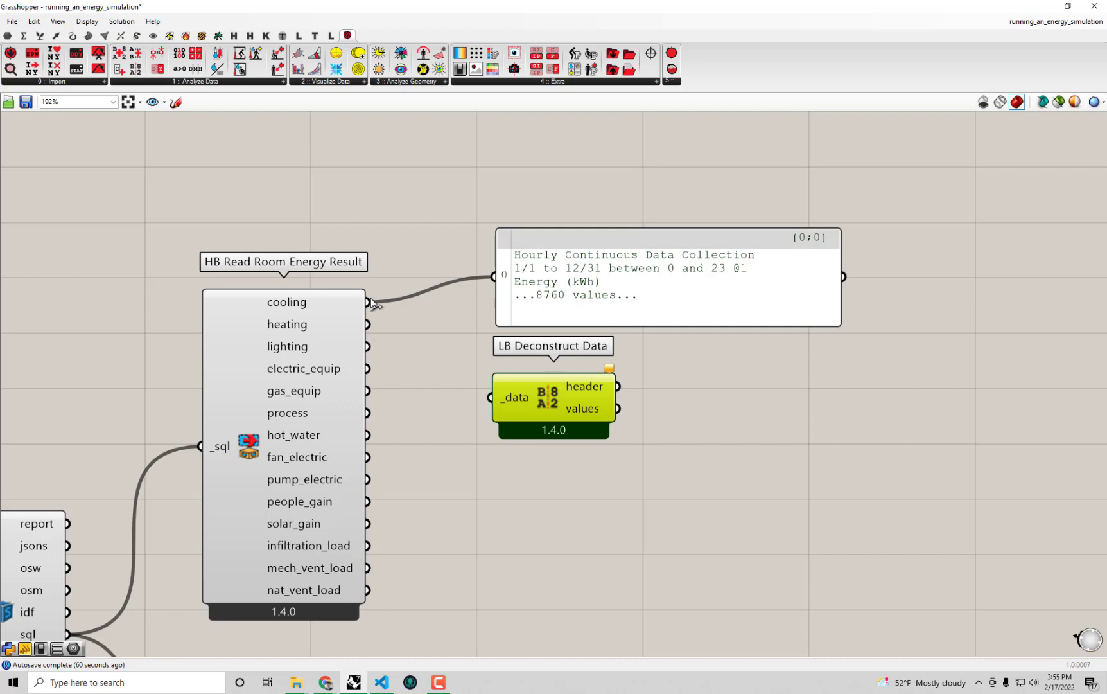
left_click_drag(371, 302, 492, 397)
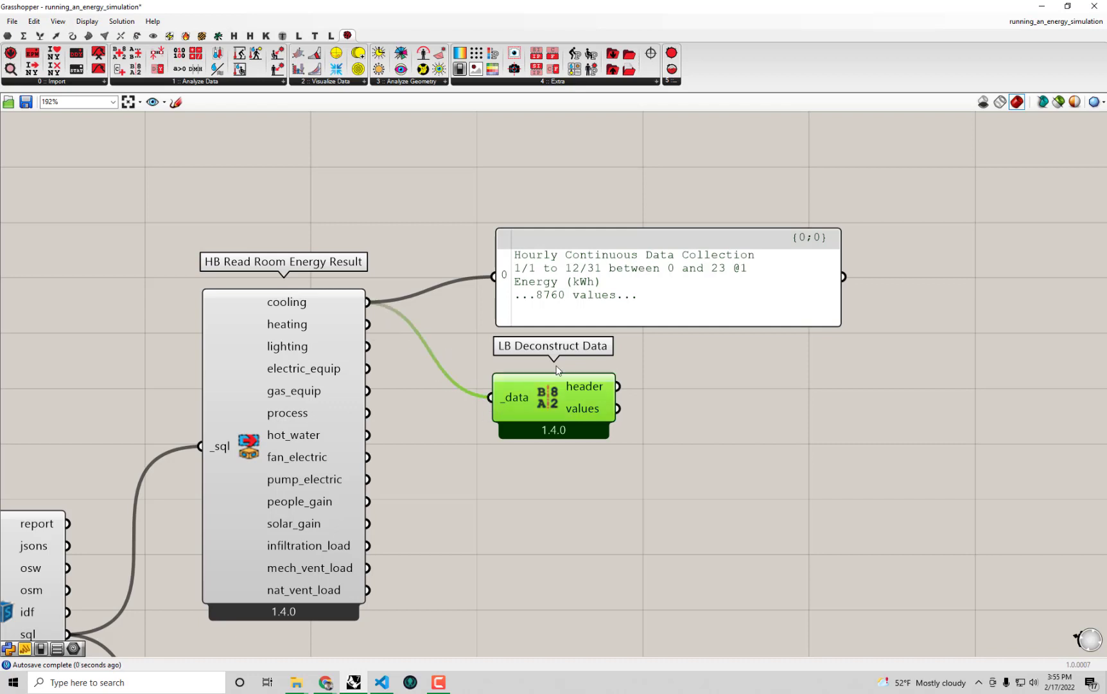
Place LB Deconstruct Data between the cooling output and the panel, feed its header output to the panel, and enlarge the panel
left_click_drag(663, 291, 759, 271)
left_click_drag(576, 398, 589, 257)
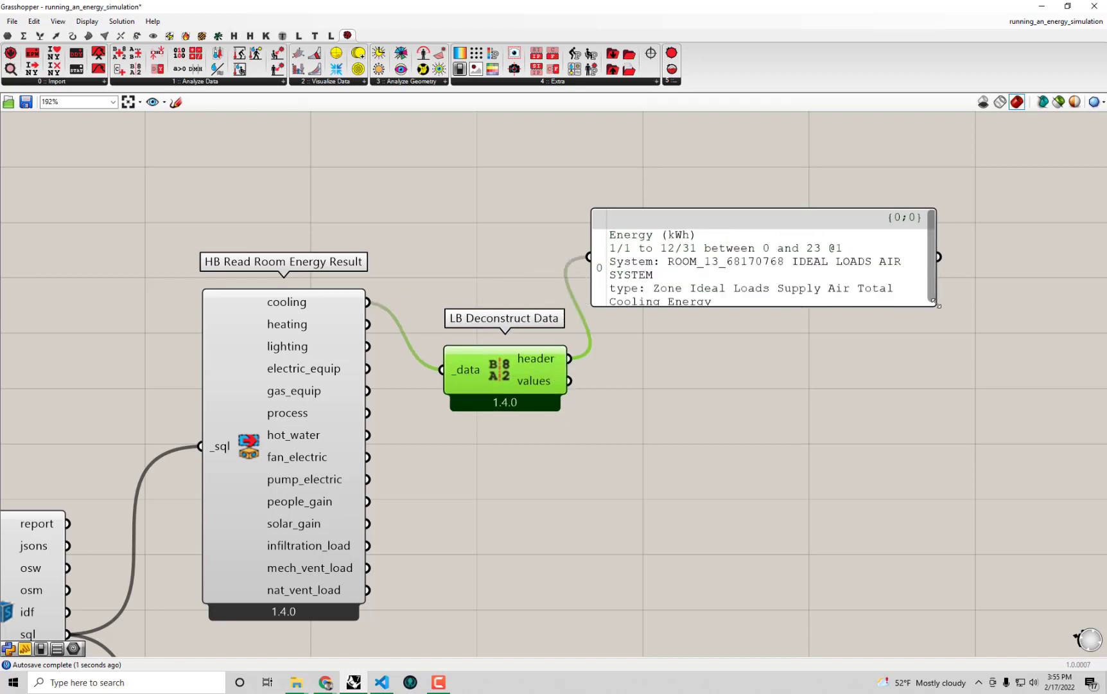
left_click_drag(938, 305, 1079, 337)
right_click_drag(910, 308, 898, 310)
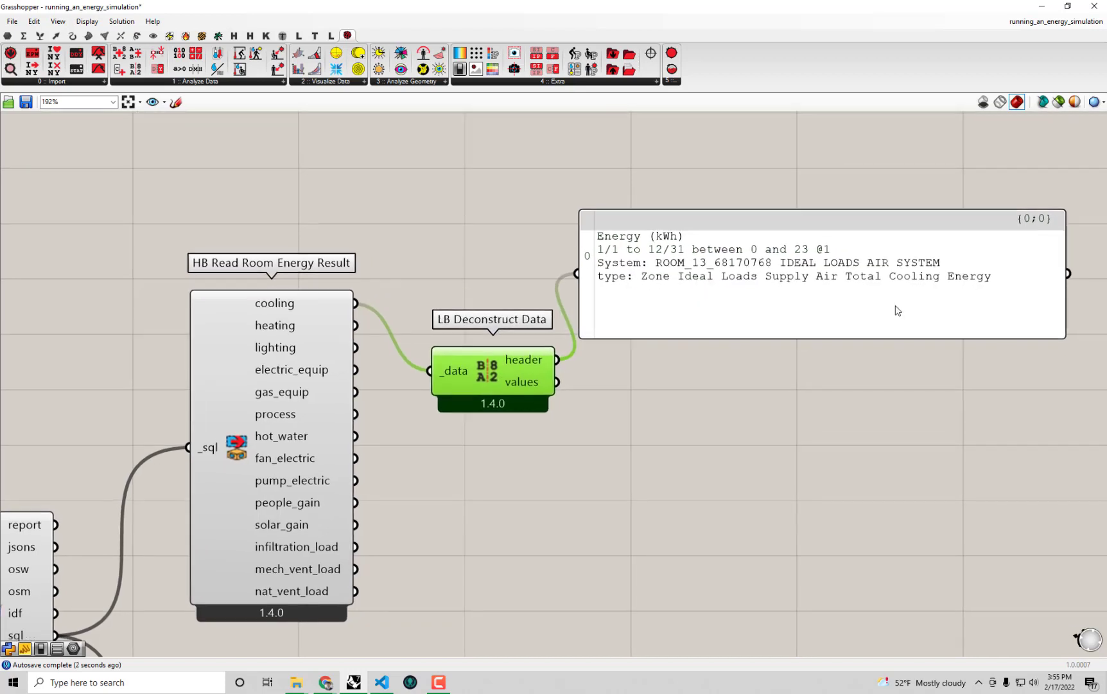
left_click_drag(508, 383, 493, 337)
right_click_drag(614, 297, 584, 303)
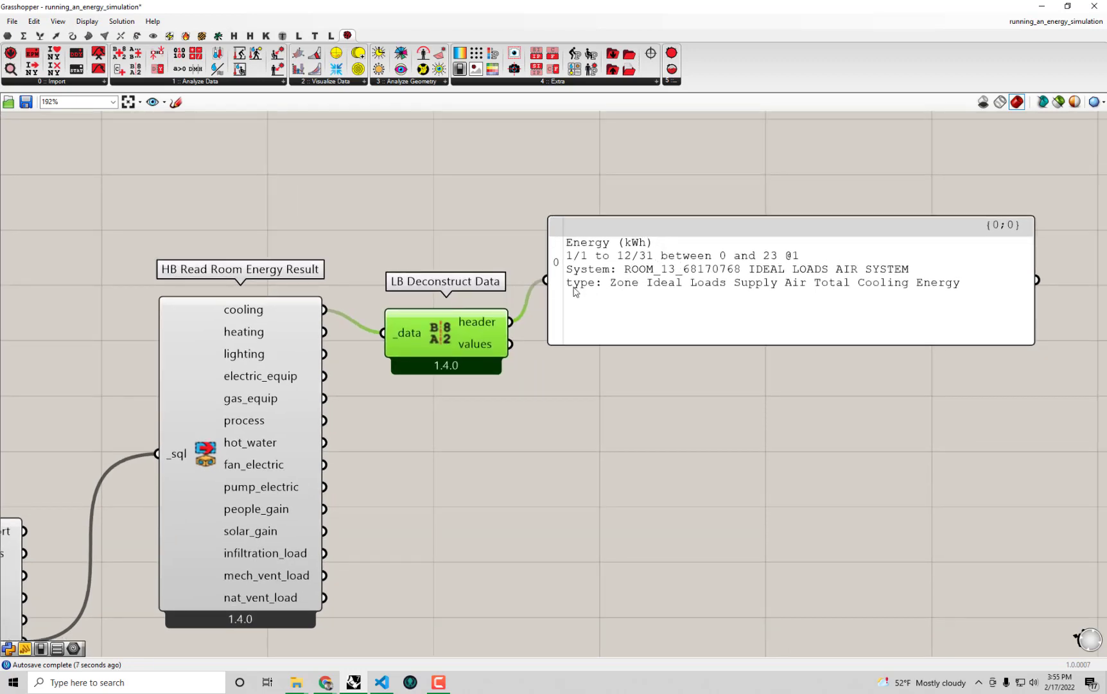
scroll(675, 273, "up", 1)
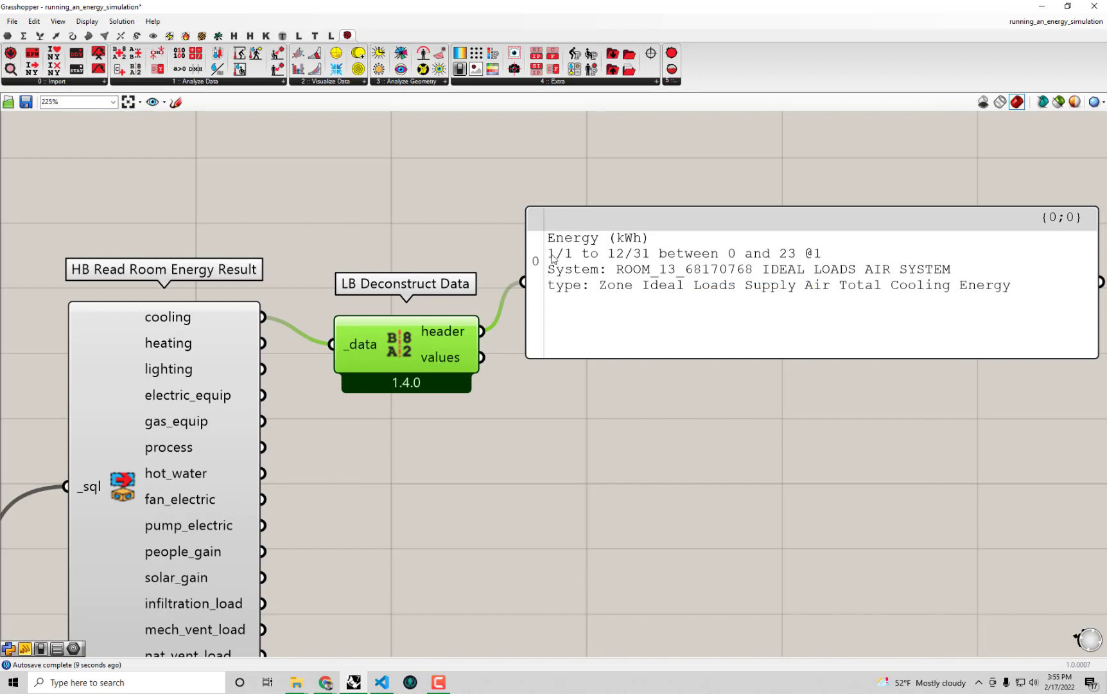
right_click_drag(765, 301, 714, 302)
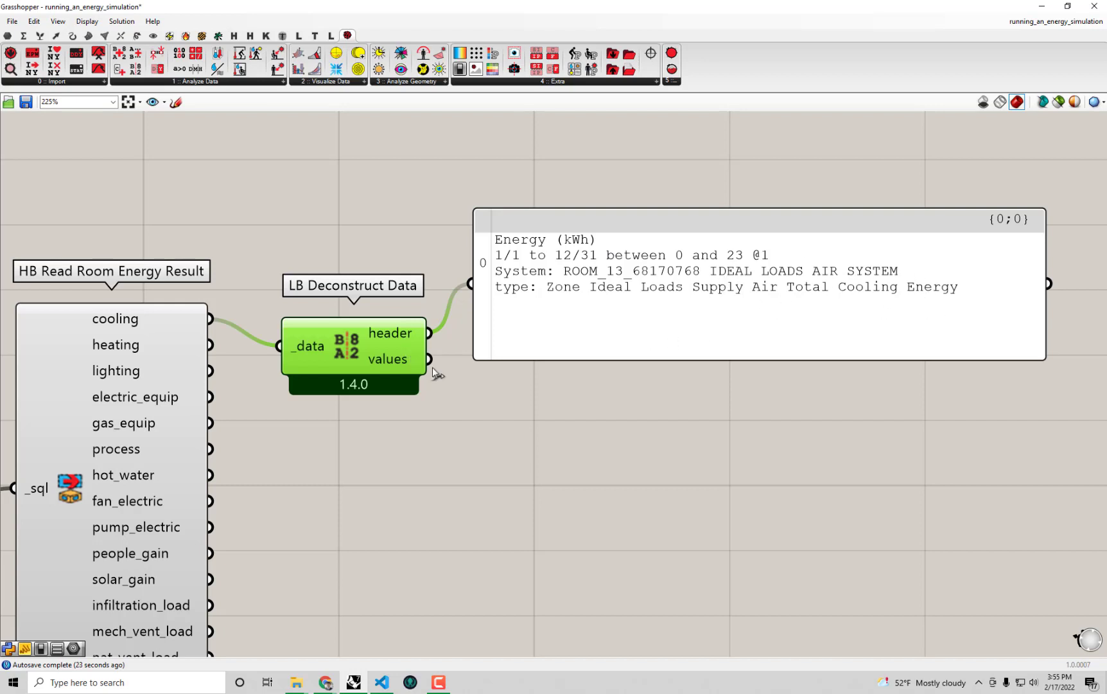
Connect the values output of LB Deconstruct Data to the panel, heighten the panel, and browse the hourly cooling values
scroll(408, 336, "down", 2)
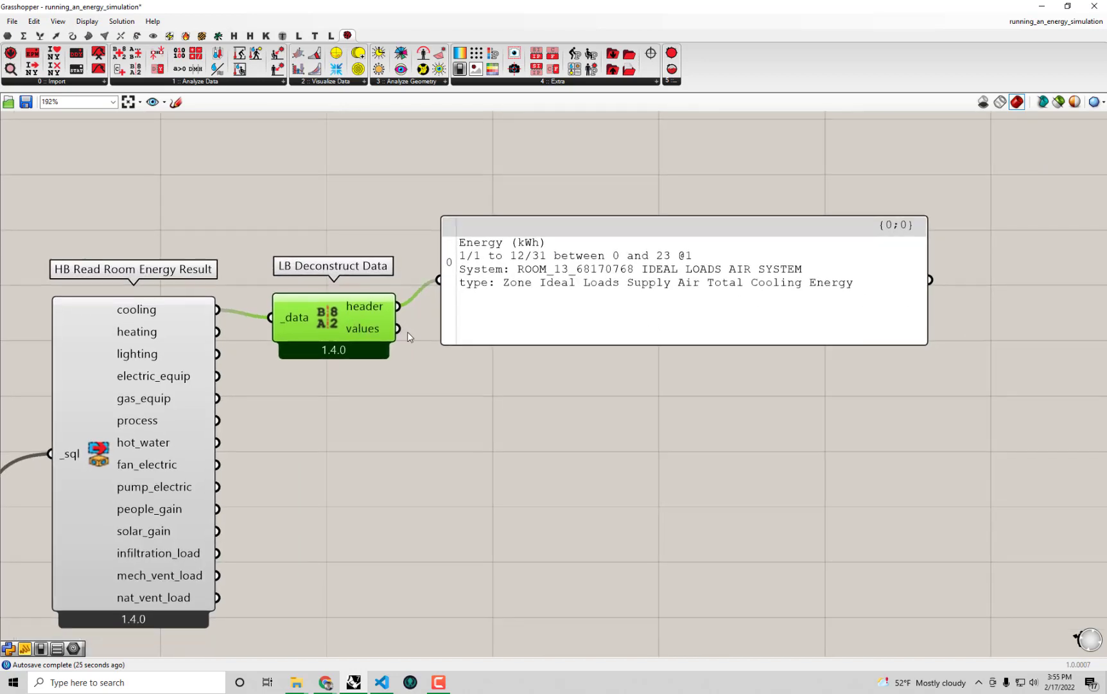
left_click_drag(398, 329, 438, 281)
left_click_drag(729, 343, 775, 371)
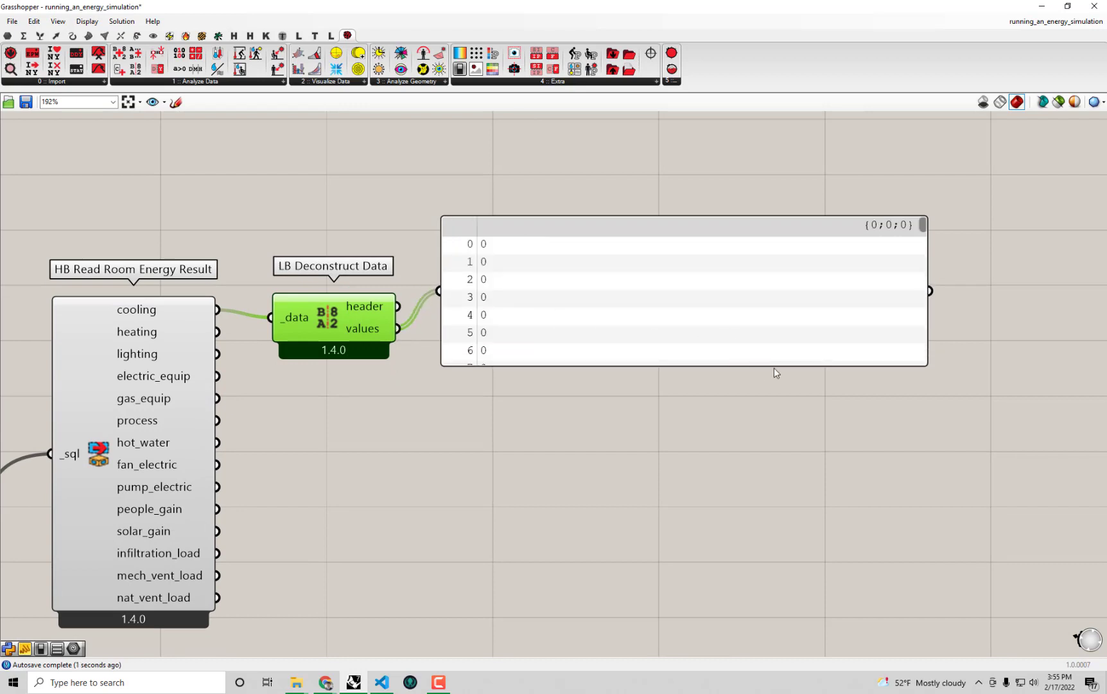
left_click_drag(925, 364, 849, 609)
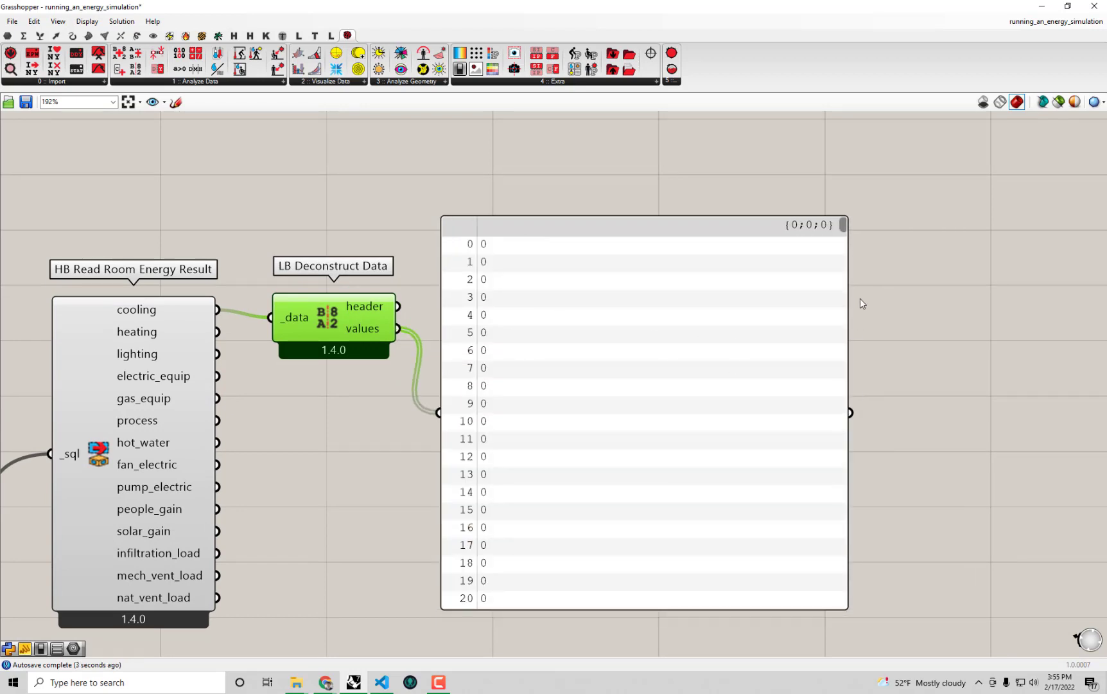
left_click_drag(843, 246, 837, 366)
left_click_drag(838, 305, 821, 221)
scroll(772, 261, "down", 1)
left_click_drag(709, 293, 787, 211)
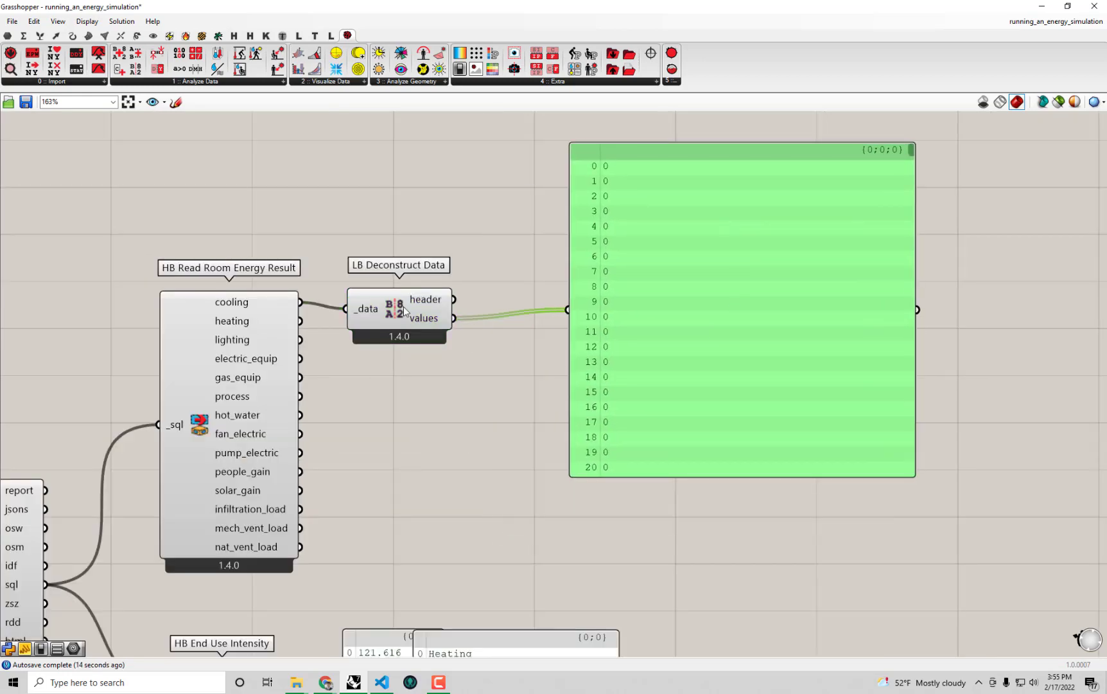
Add a Mass Addition component below LB Deconstruct Data and connect the values output to its input
left_click_drag(405, 312, 401, 286)
double_click(477, 401)
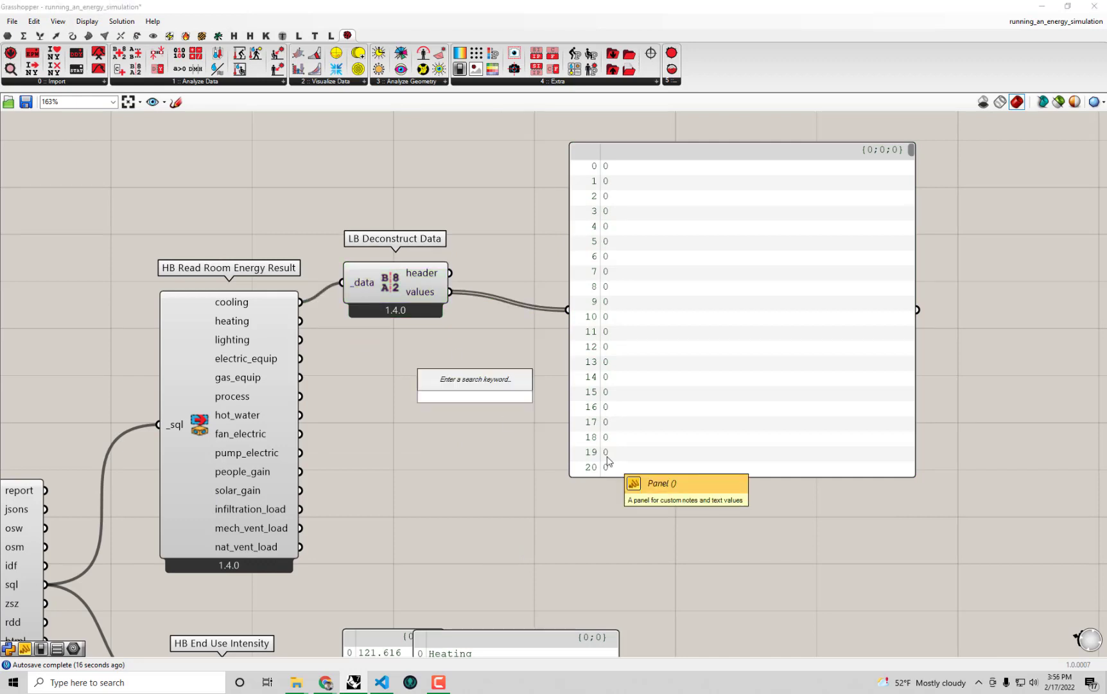
type("mass")
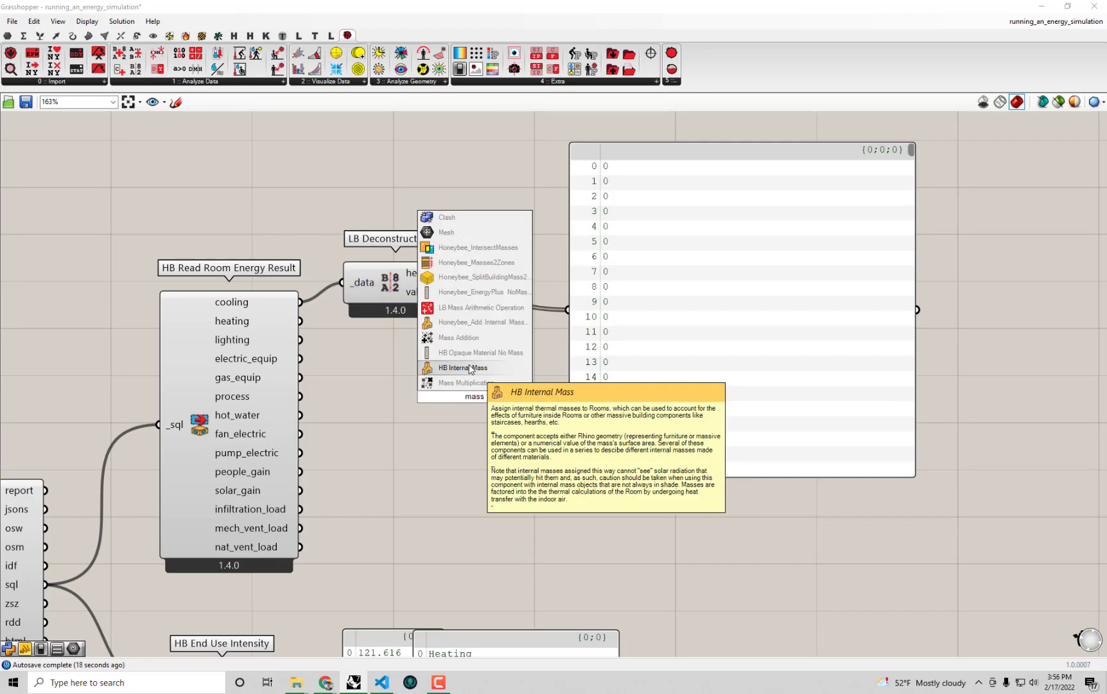
left_click(473, 340)
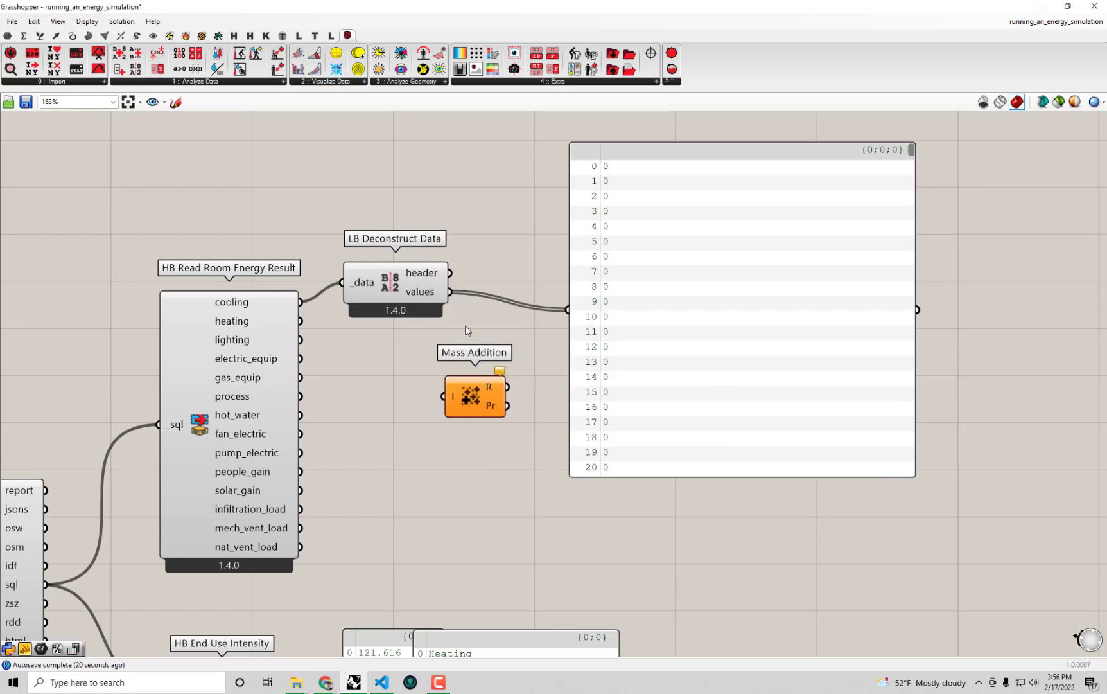
left_click_drag(453, 292, 443, 397)
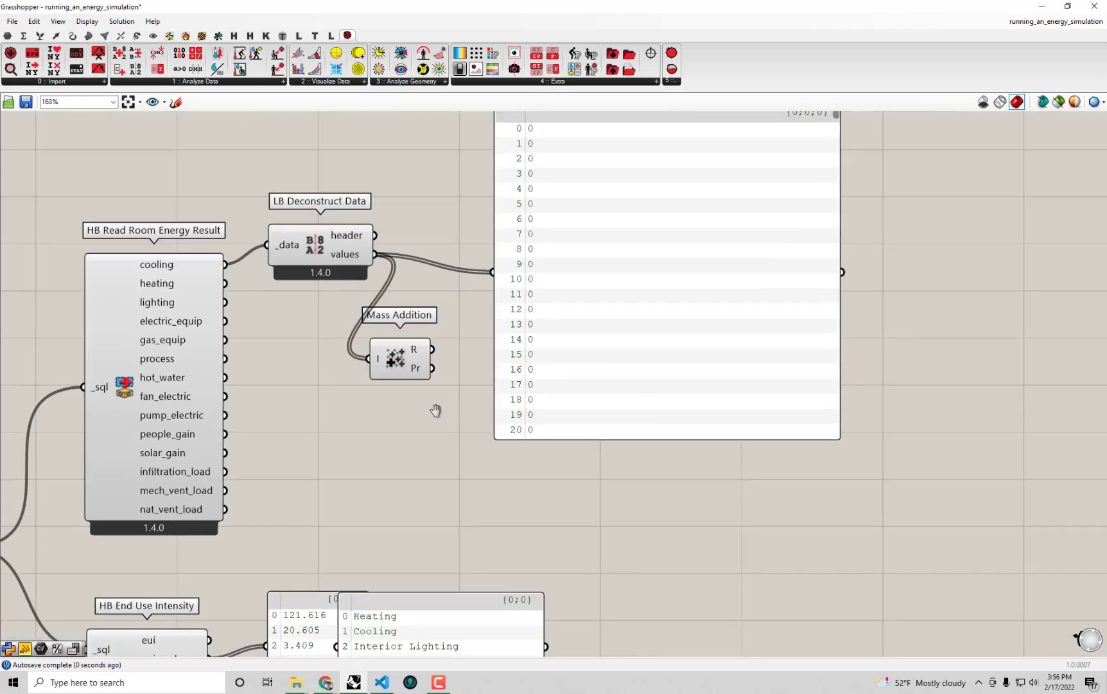
Connect the Mass Addition result to the panel in place of the values, and reposition both to show the total cooling energy
left_click_drag(403, 344, 464, 265)
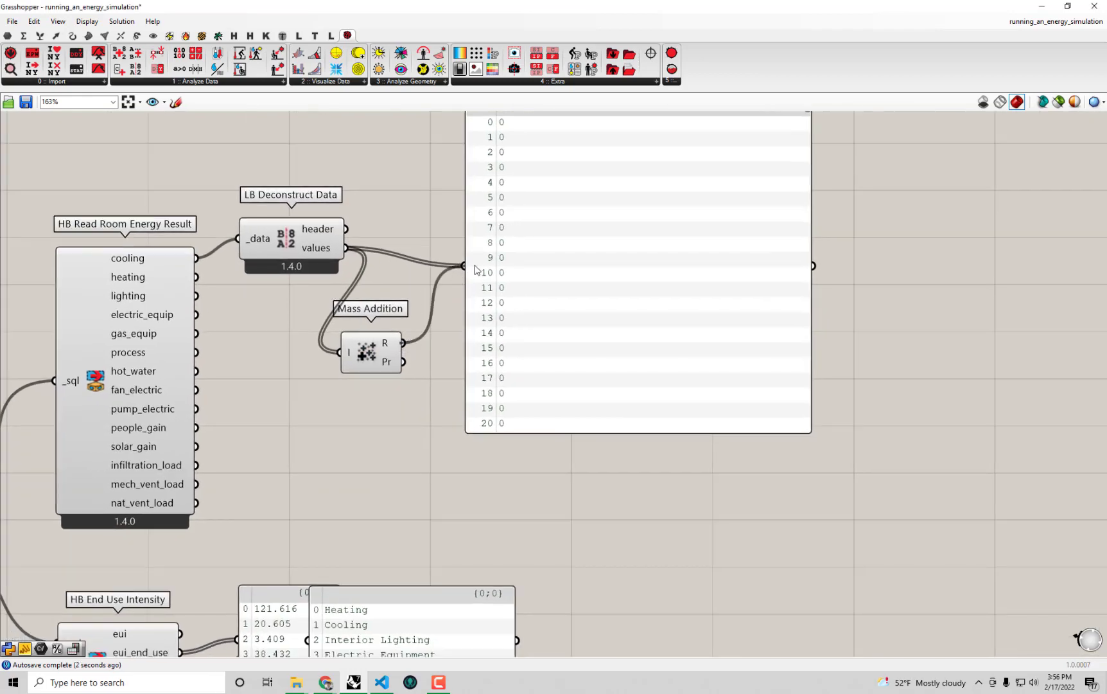
left_click_drag(554, 273, 584, 401)
left_click_drag(389, 364, 449, 423)
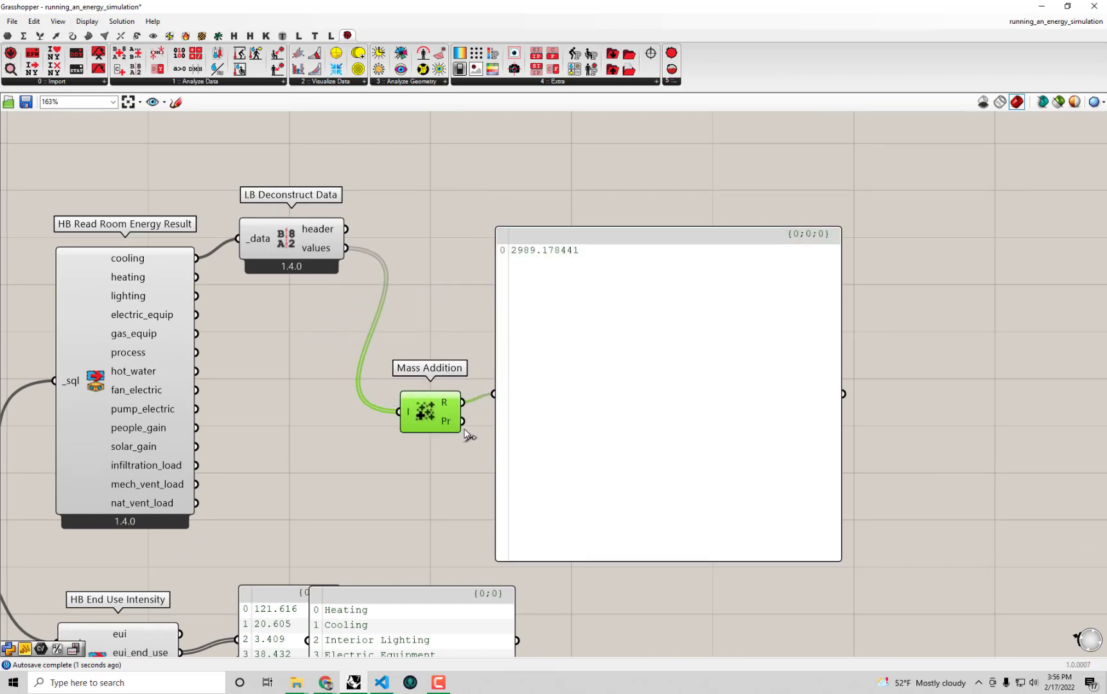
right_click_drag(464, 426, 480, 325)
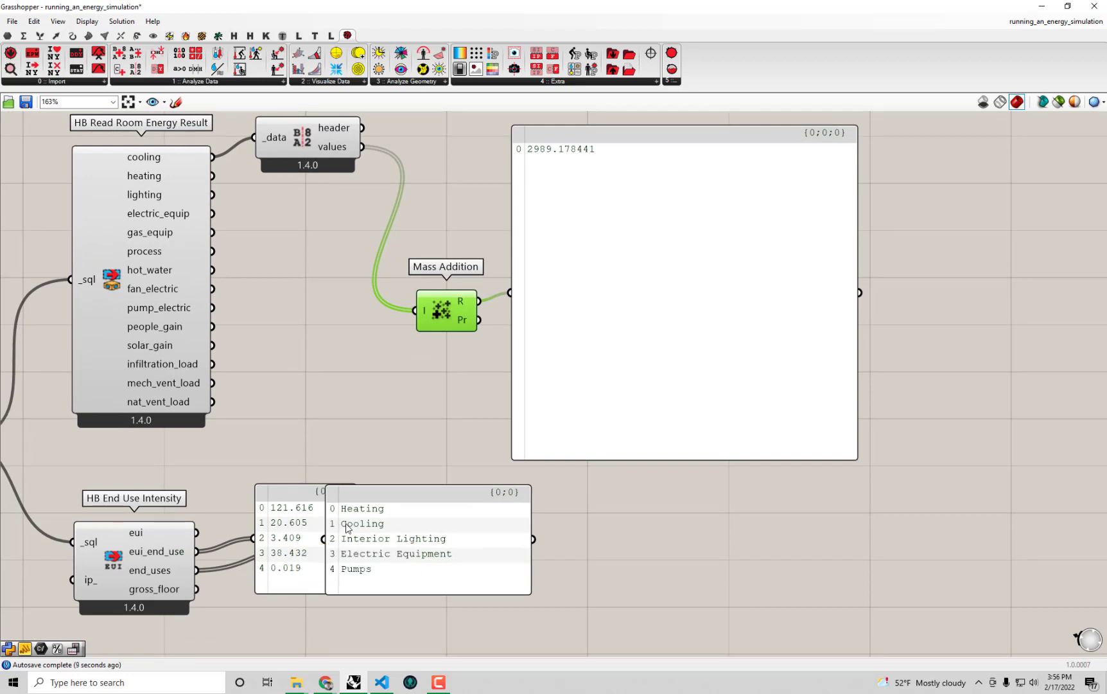
Add a Multiplication component below HB End Use Intensity and connect the eui_end_use output to A and gross_floor to B
right_click_drag(341, 531, 342, 497)
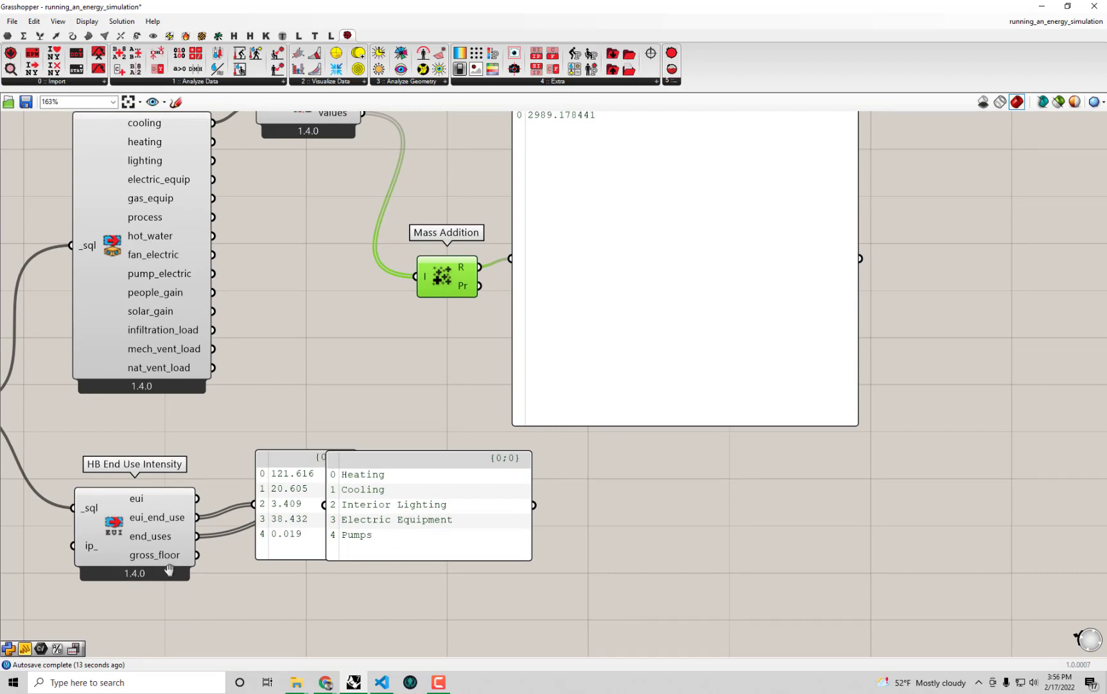
right_click_drag(172, 562, 172, 581)
double_click(280, 618)
type("ma")
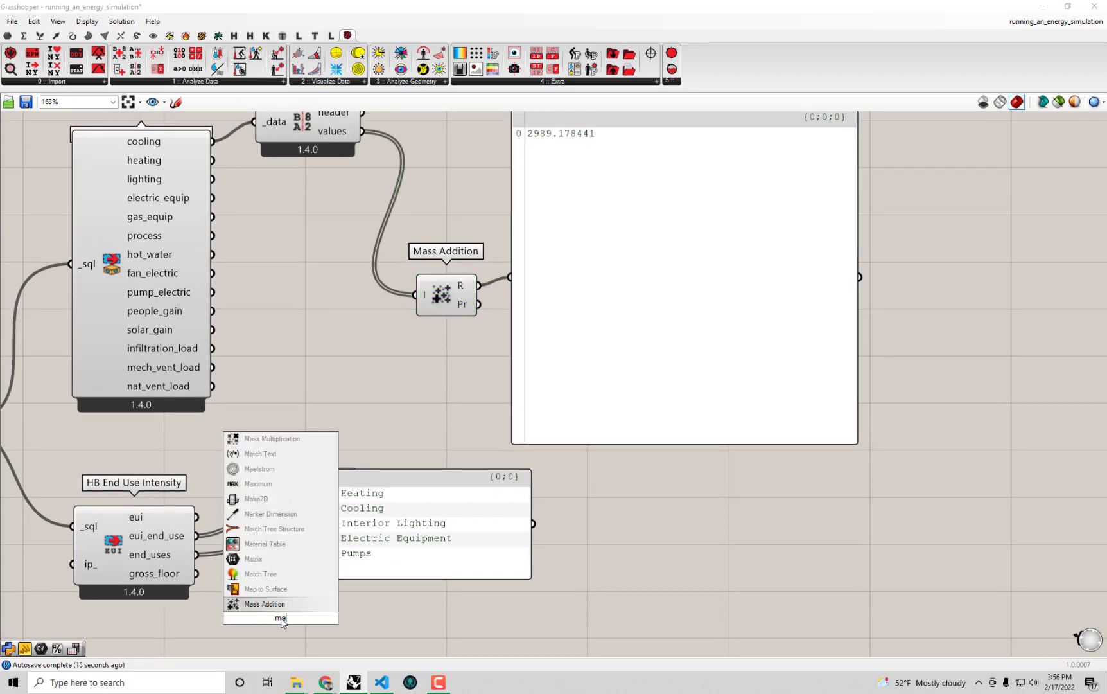
key("BackSpace")
type("ult")
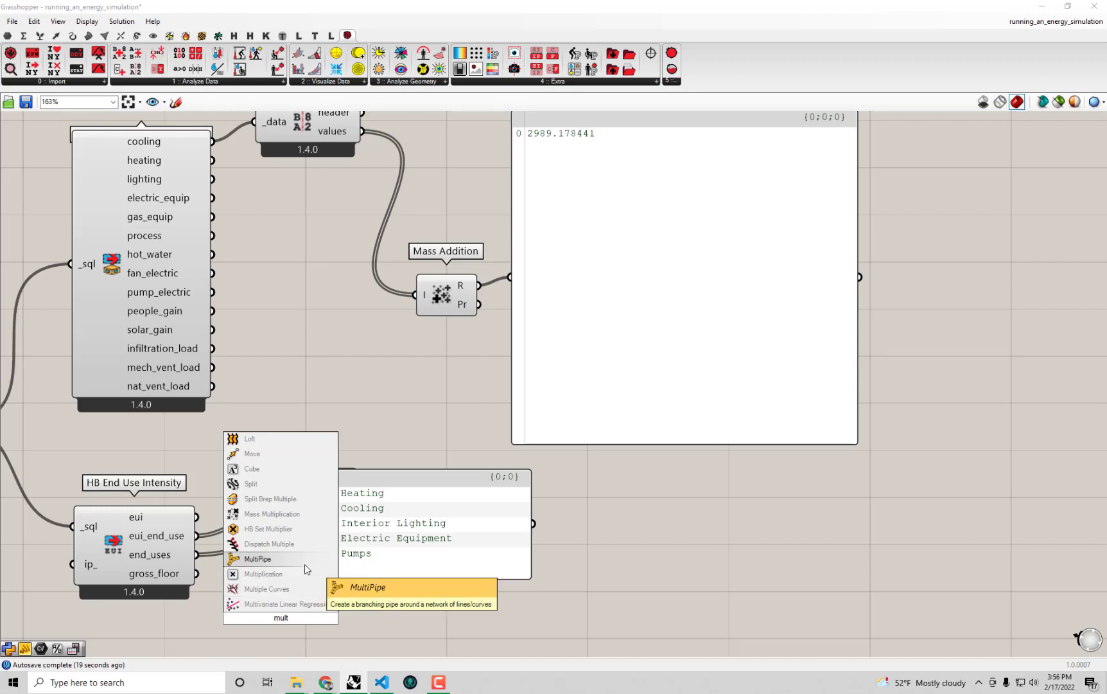
left_click(303, 573)
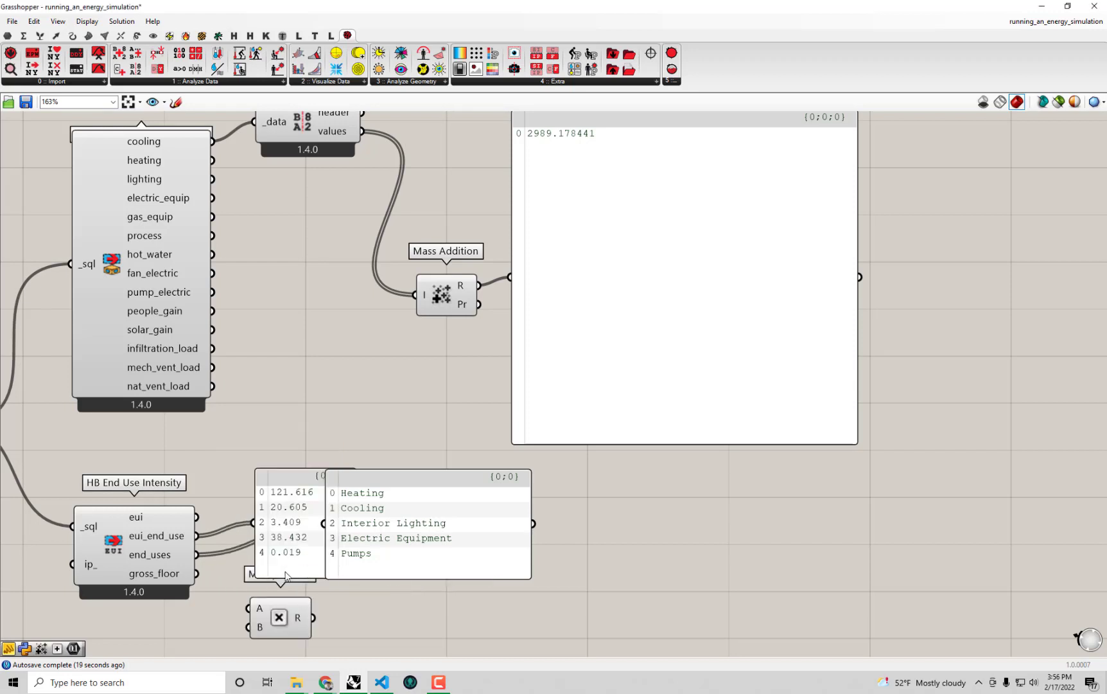
left_click_drag(197, 536, 248, 608)
left_click_drag(197, 573, 248, 626)
left_click(291, 628)
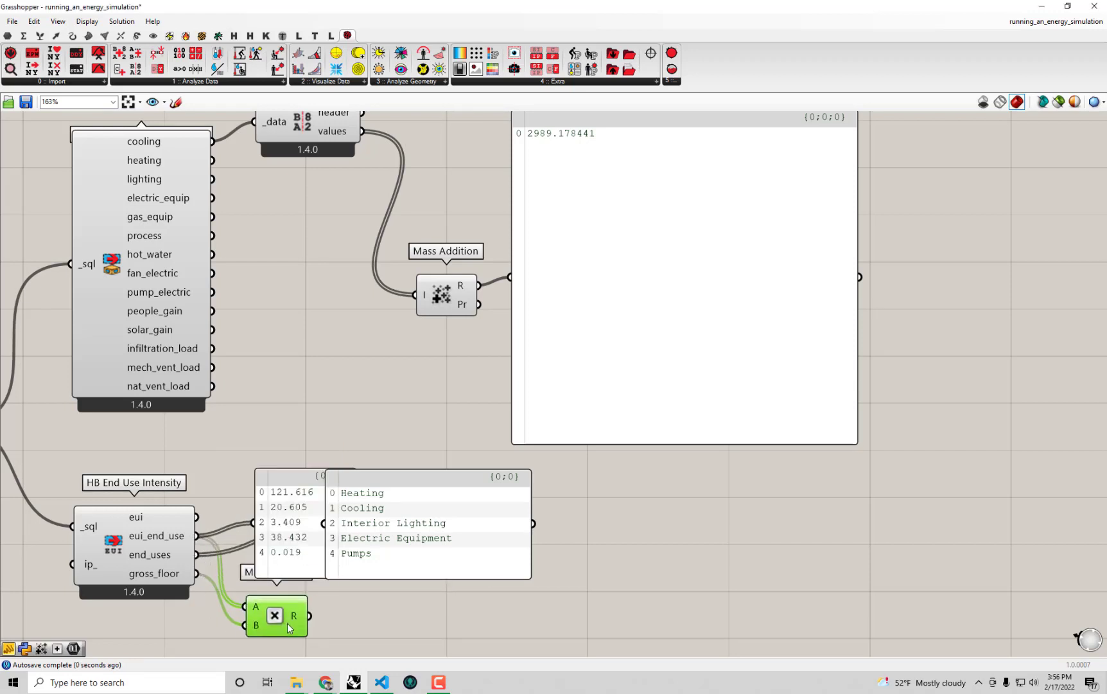
Move the two end-use panels clear of the Multiplication component, connect its result to the values panel, and compare the cooling totals
left_click_drag(619, 566, 305, 522)
left_click_drag(308, 561, 405, 559)
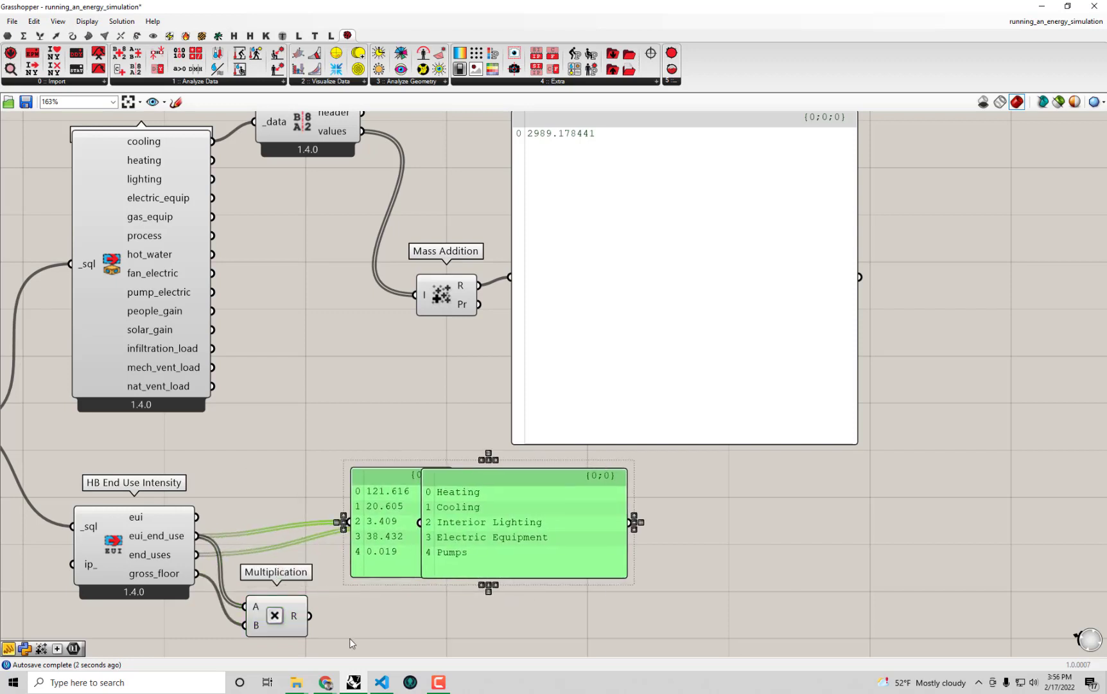
left_click(349, 637)
left_click_drag(309, 615, 349, 521)
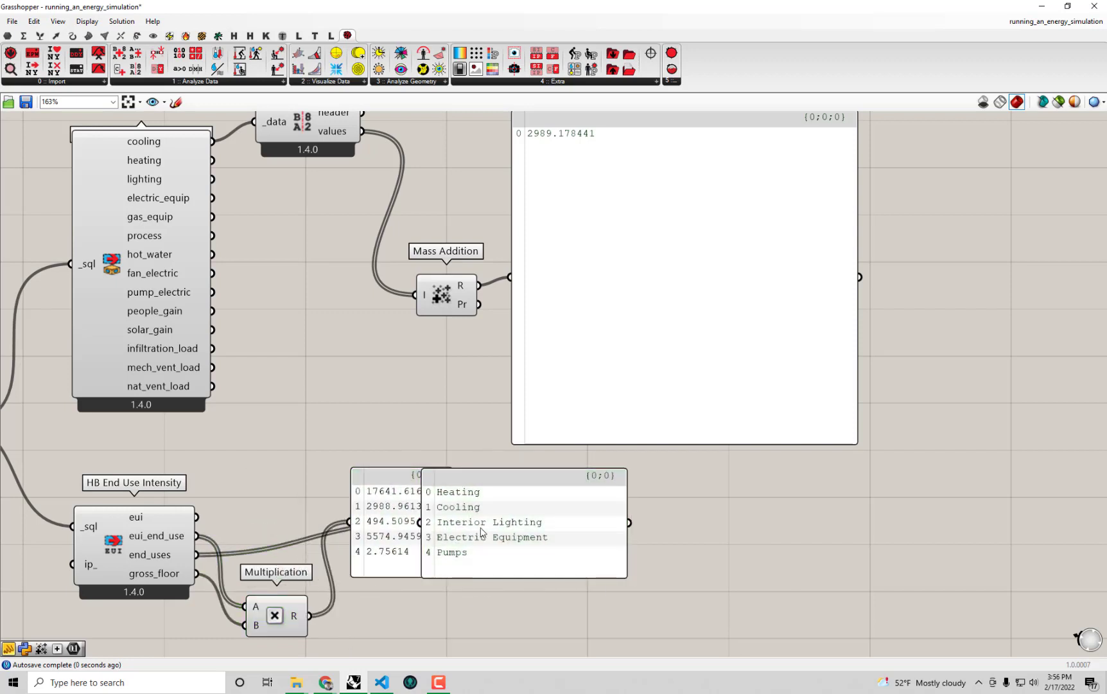
left_click_drag(490, 533, 511, 532)
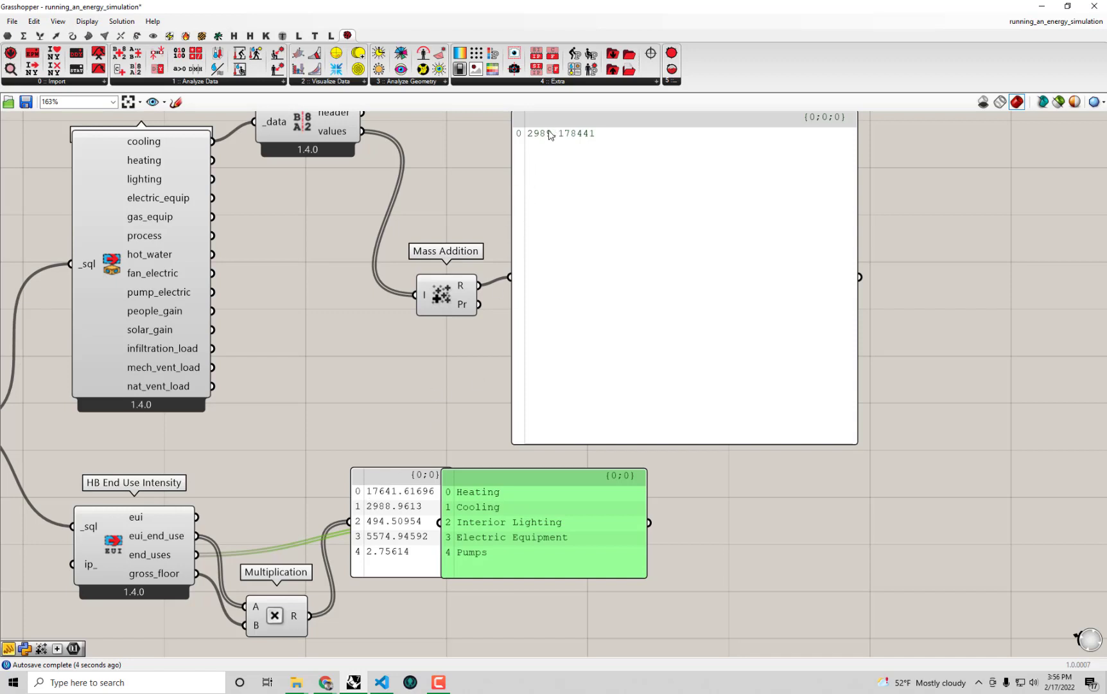
right_click_drag(453, 199, 447, 251)
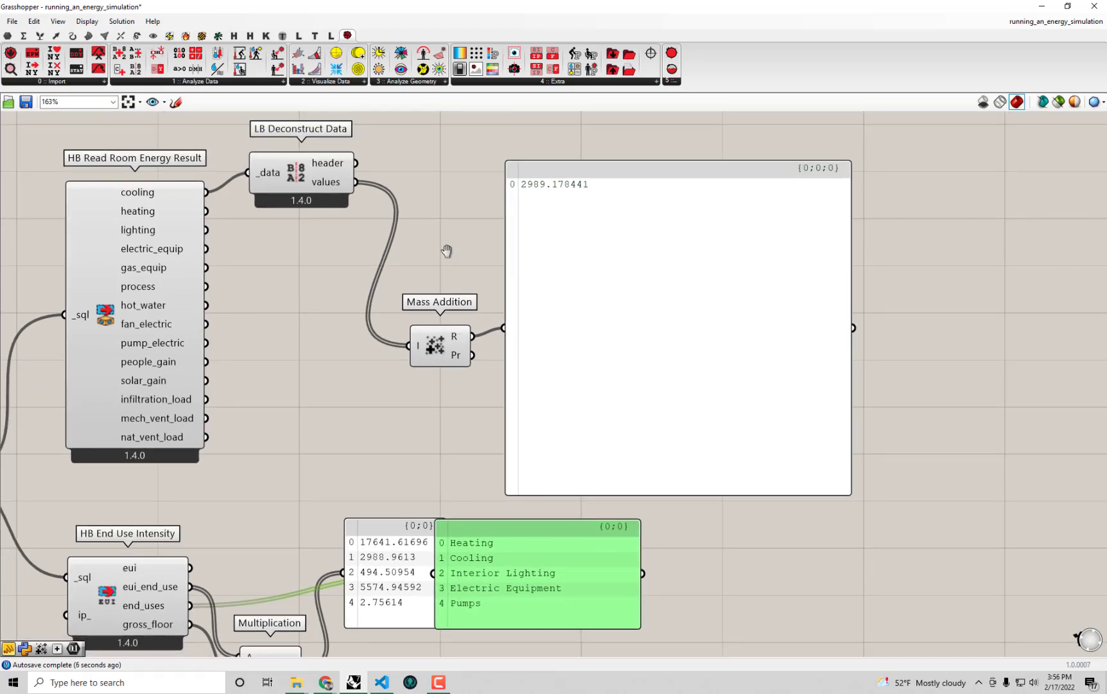
Undo the rewiring and moves of the two end-use panels, and delete the Multiplication component
left_click(321, 444)
key("ctrl+z")
key("ctrl+z")
key("ctrl+z")
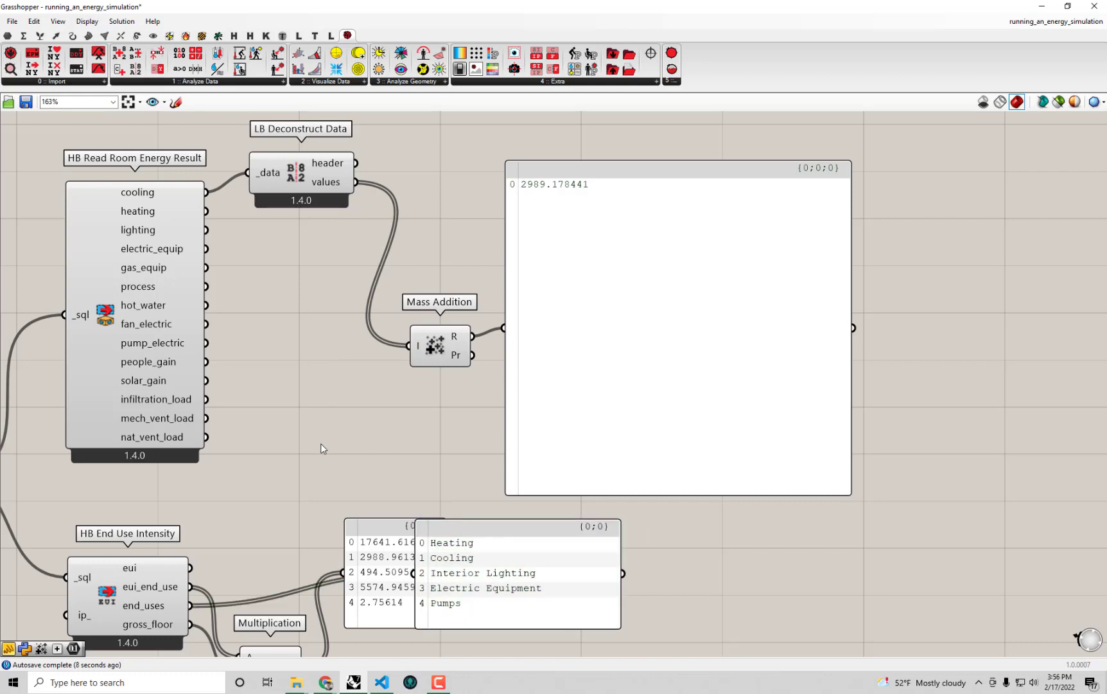
right_click_drag(323, 455, 323, 390)
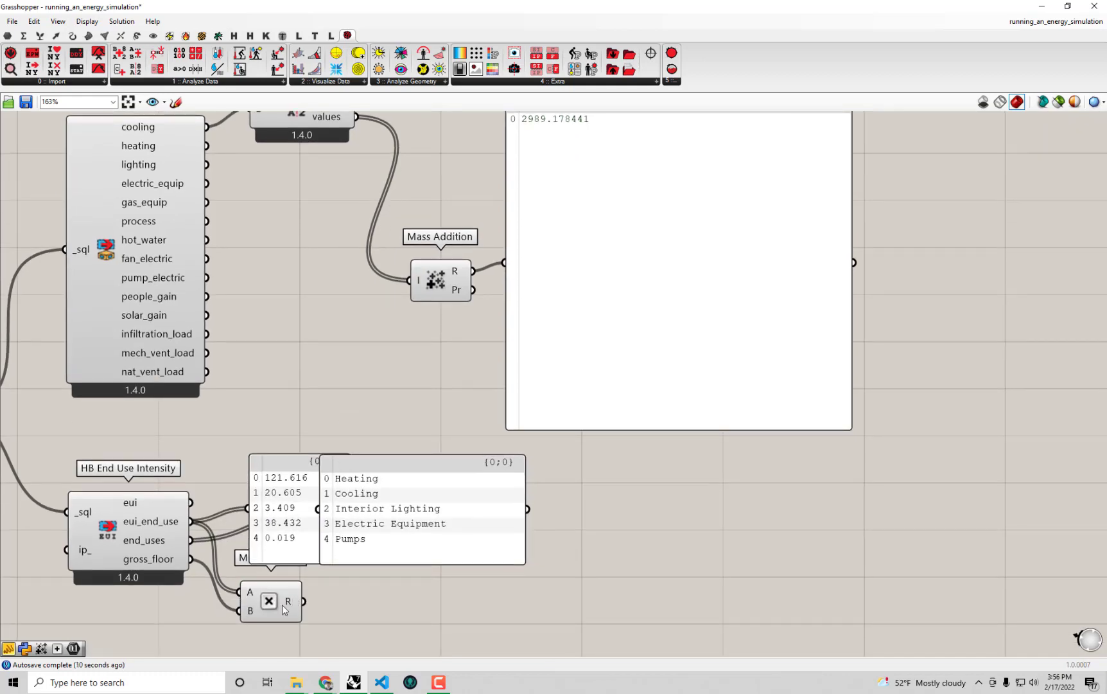
left_click_drag(282, 605, 289, 627)
key("Delete")
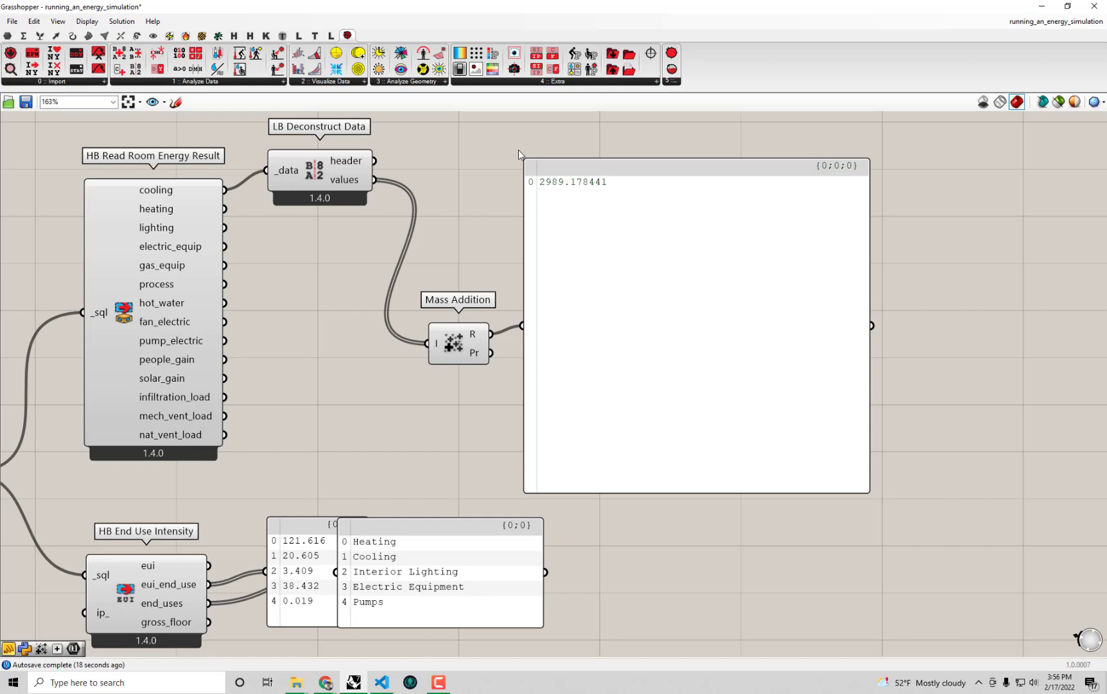
Connect the hourly cooling values to the large panel, and delete that panel with LB Deconstruct Data and Mass Addition
left_click_drag(373, 180, 528, 338)
right_click_drag(746, 309, 763, 366)
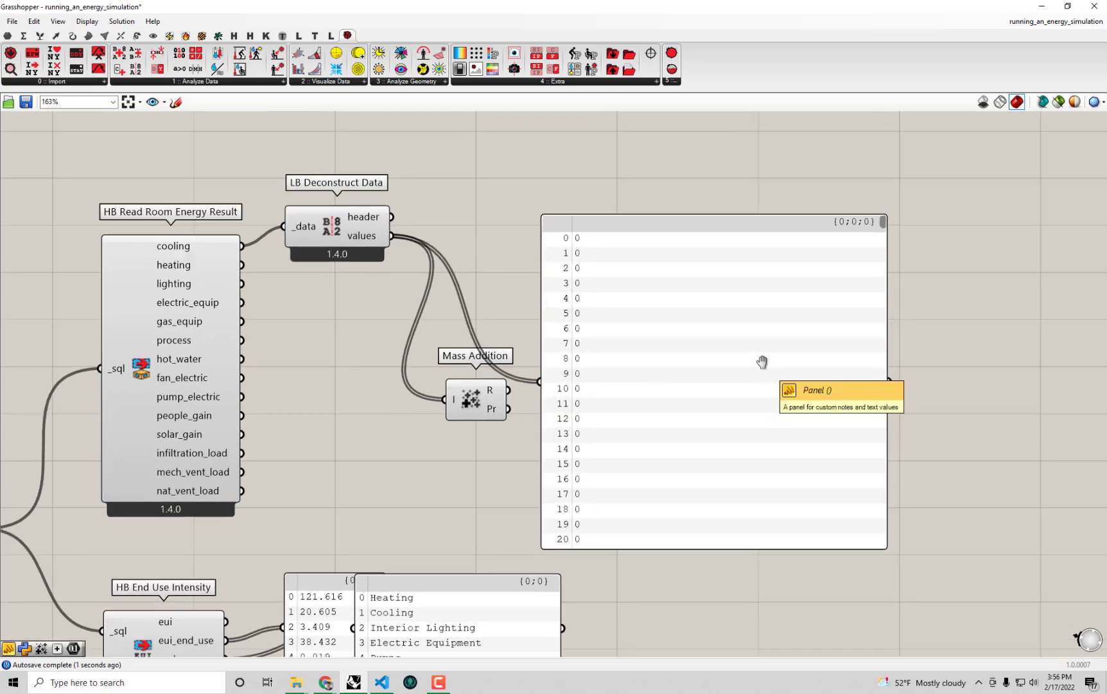
left_click_drag(925, 452, 309, 201)
key("Delete")
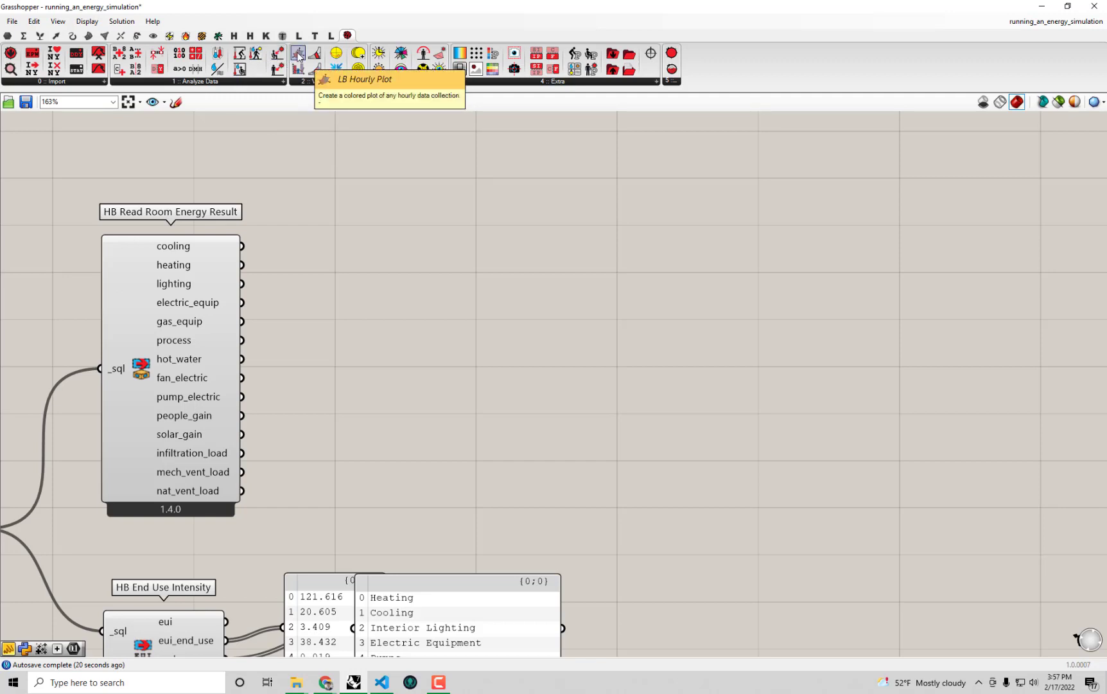
Add an LB Hourly Plot component beside HB Read Room Energy Result and connect the cooling output to its _data input
left_click_drag(298, 57, 431, 340)
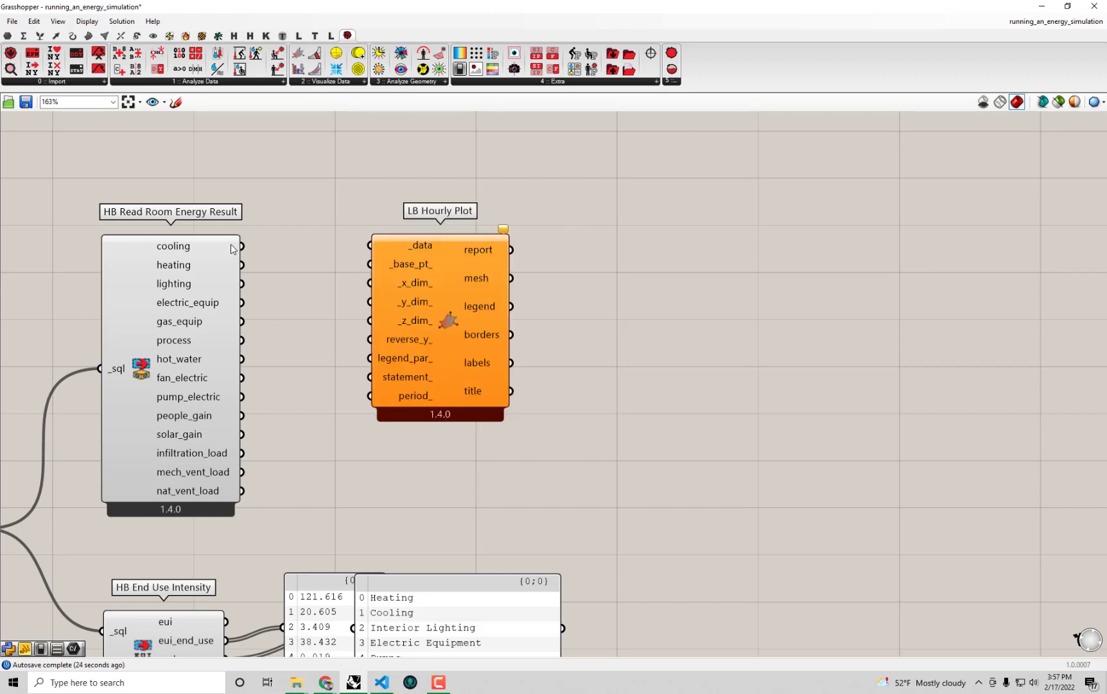
left_click_drag(239, 246, 371, 249)
right_click_drag(724, 326, 804, 330)
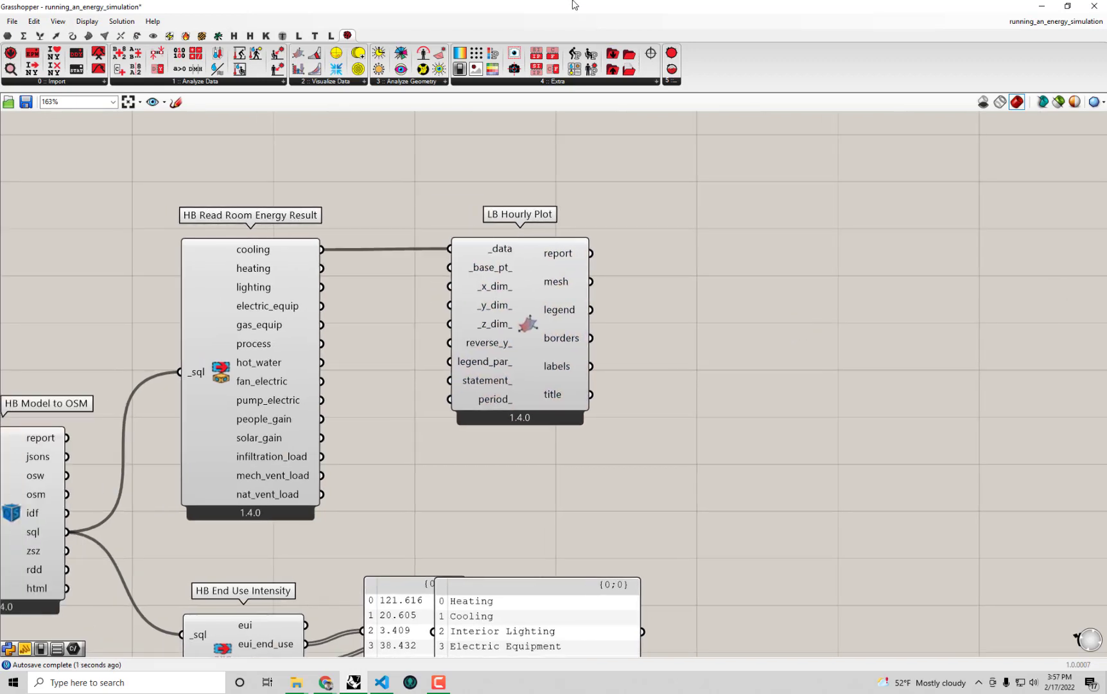
Place Grasshopper beside Rhino and examine the hourly cooling plot in the Perspective viewport
left_click_drag(579, 7, 1106, 120)
scroll(339, 341, "down", 8)
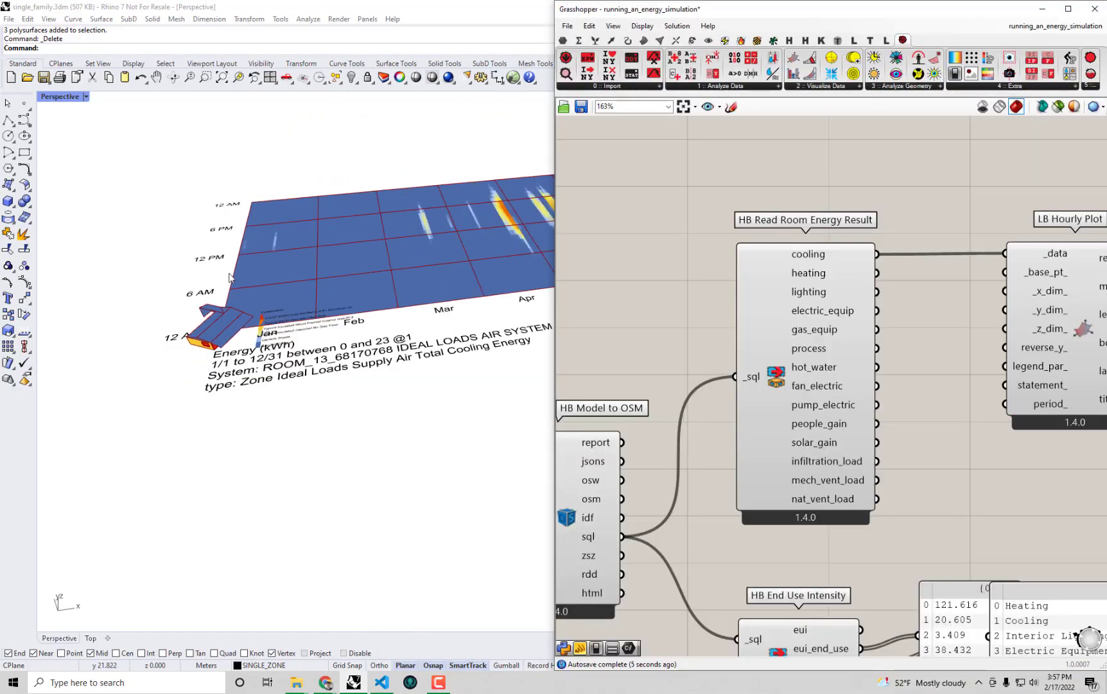
right_click_drag(310, 277, 303, 344)
scroll(304, 344, "down", 3)
right_click_drag(477, 248, 237, 282, "shift")
scroll(237, 279, "down", 4)
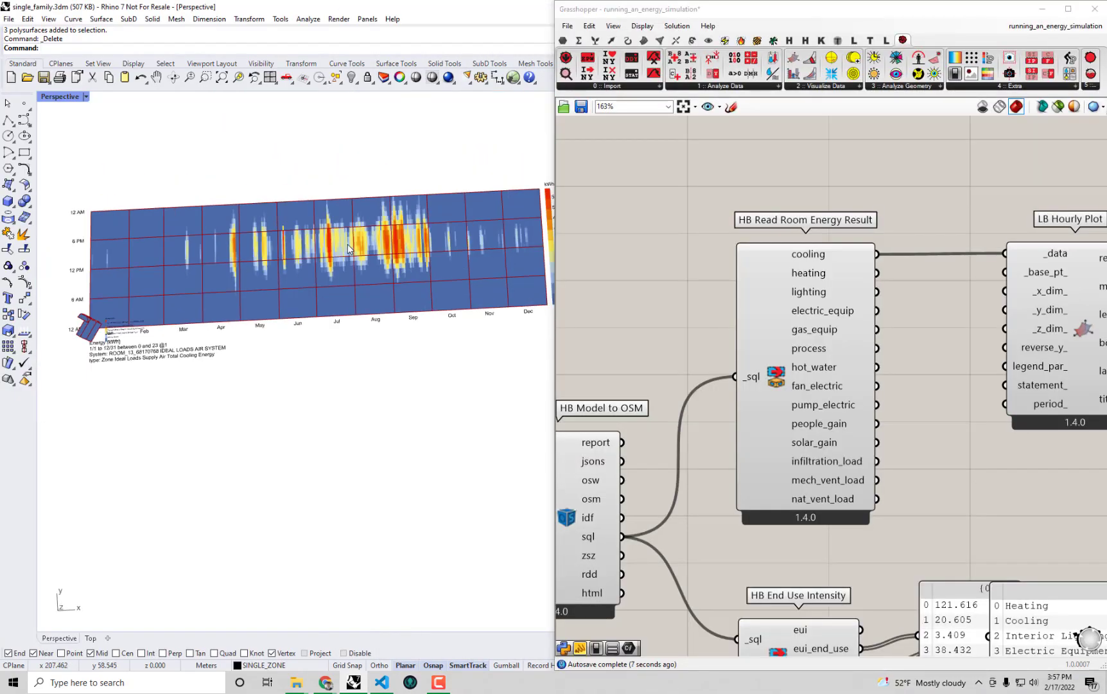
right_click_drag(313, 257, 329, 257)
right_click_drag(445, 255, 346, 308, "shift")
right_click_drag(168, 260, 210, 257, "shift")
right_click_drag(158, 225, 152, 222)
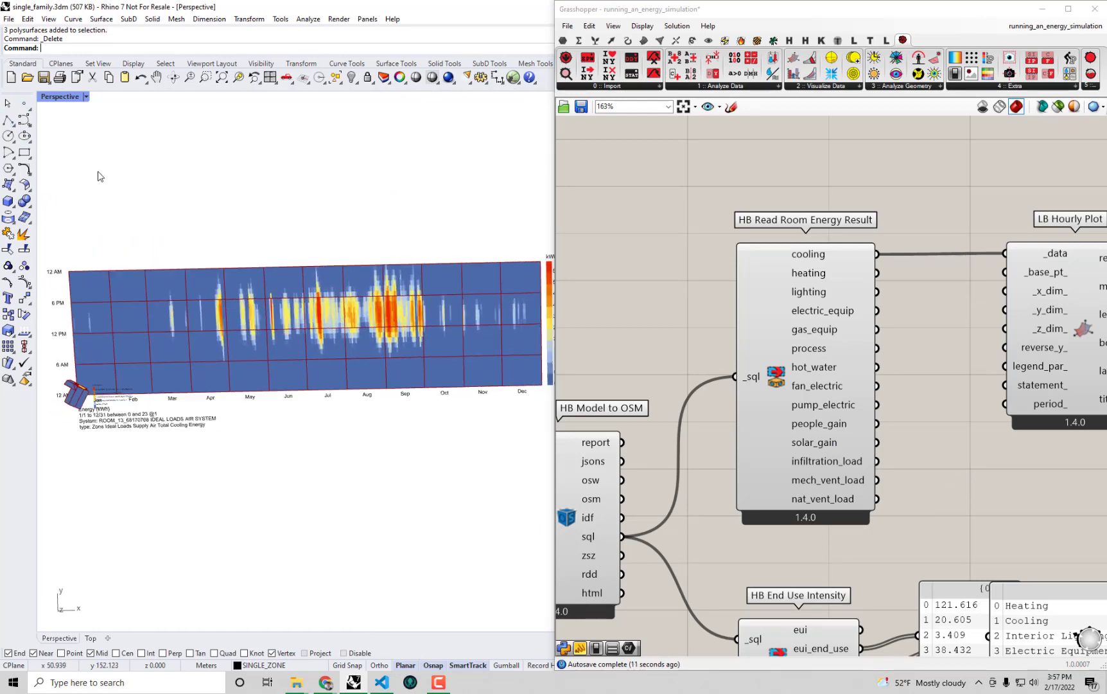
Show only the Top viewport in Rhino and examine the cooling plot closely, month by month and by hour of day
double_click(53, 100)
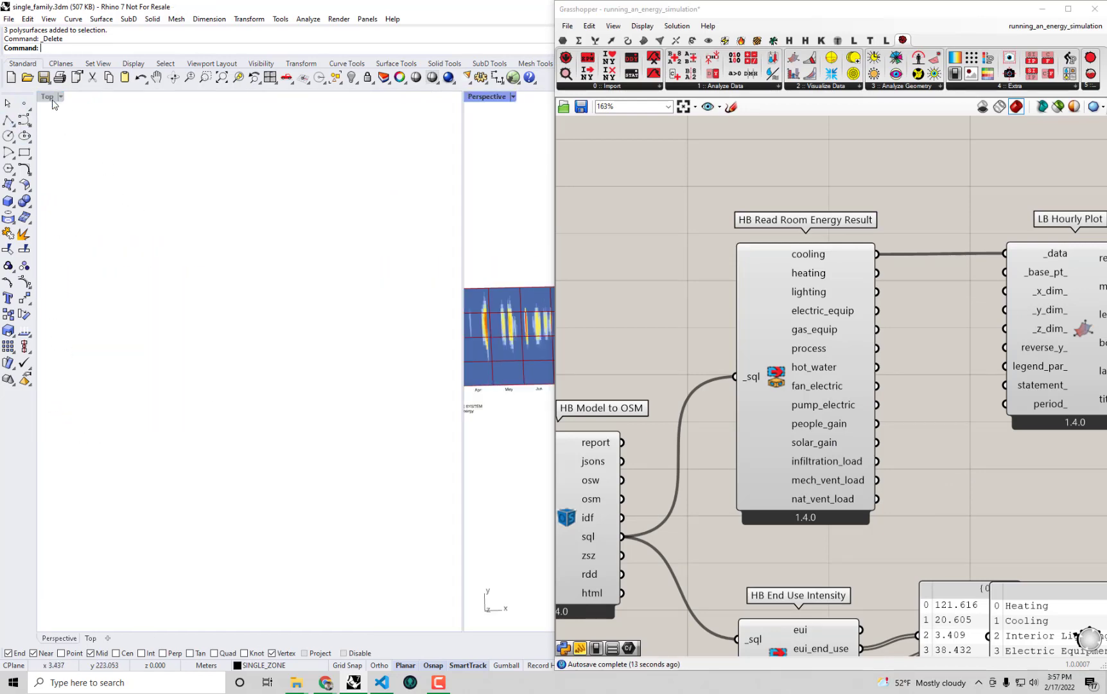
double_click(46, 100)
scroll(201, 264, "down", 3)
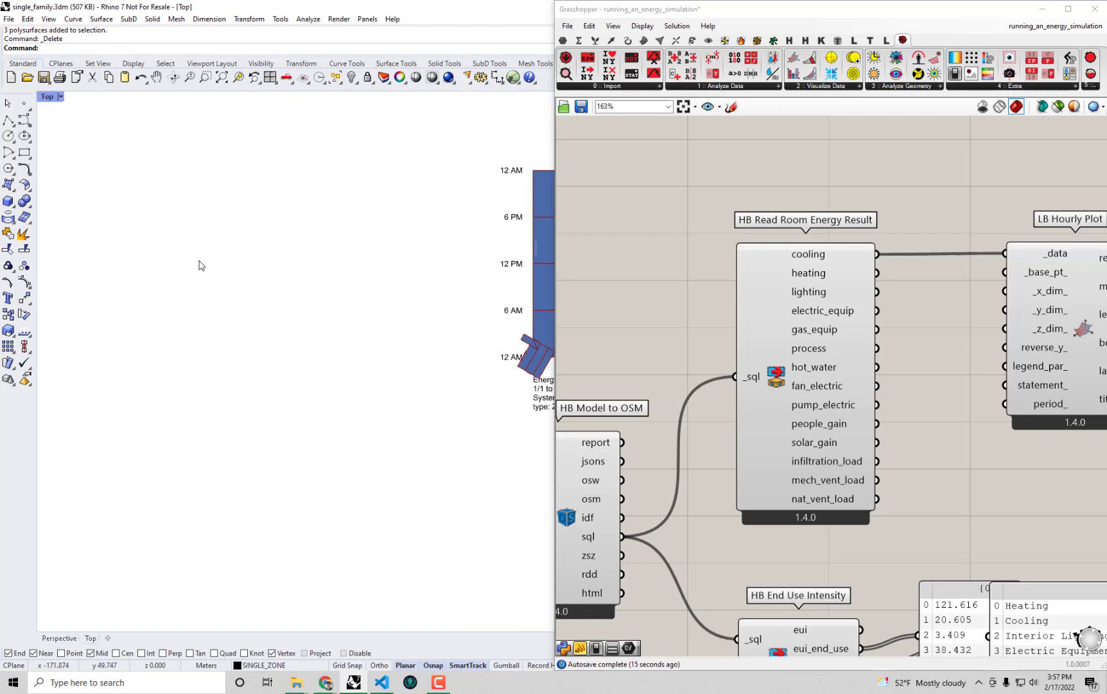
right_click_drag(411, 384, 223, 392)
scroll(321, 282, "up", 4)
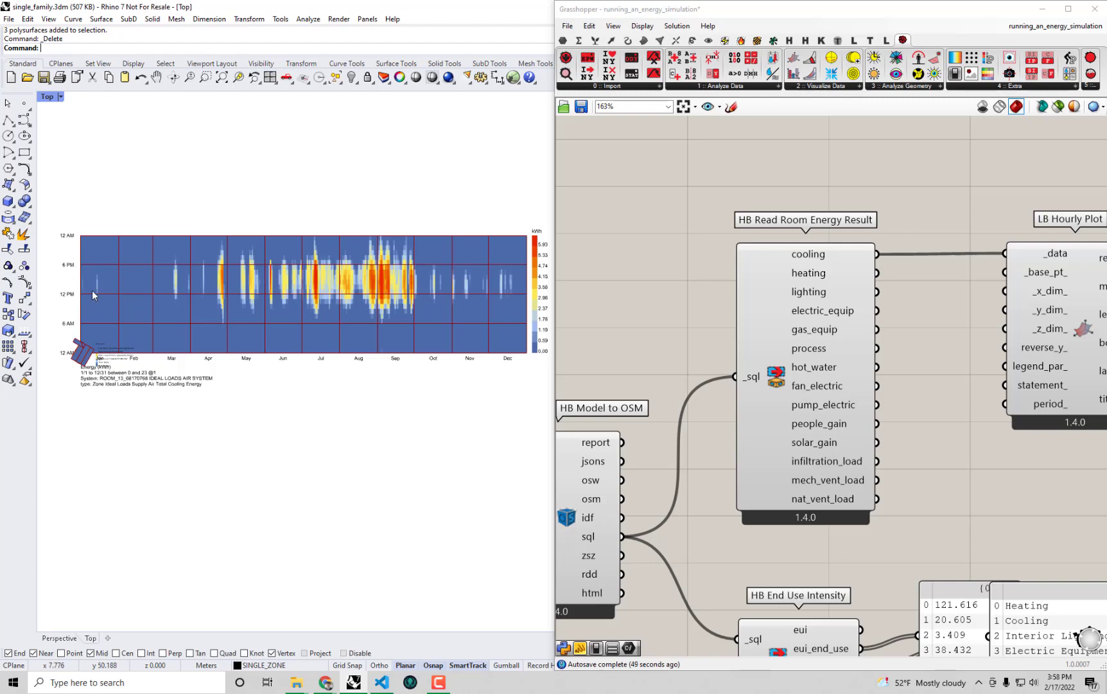
scroll(396, 274, "up", 4)
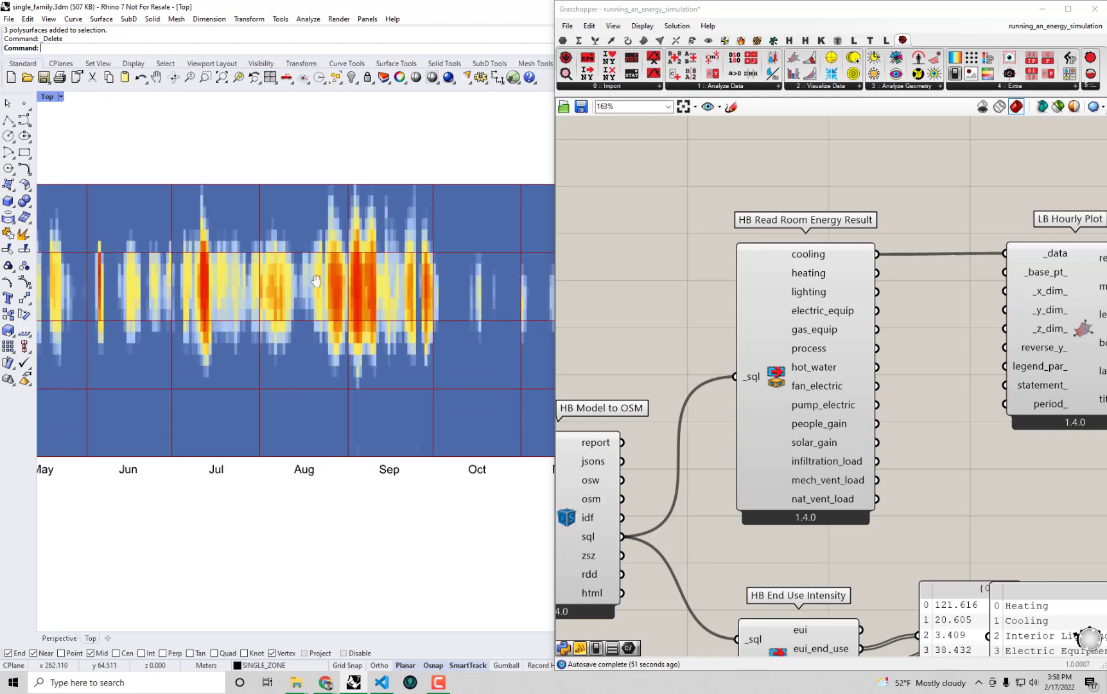
right_click_drag(396, 275, 344, 298)
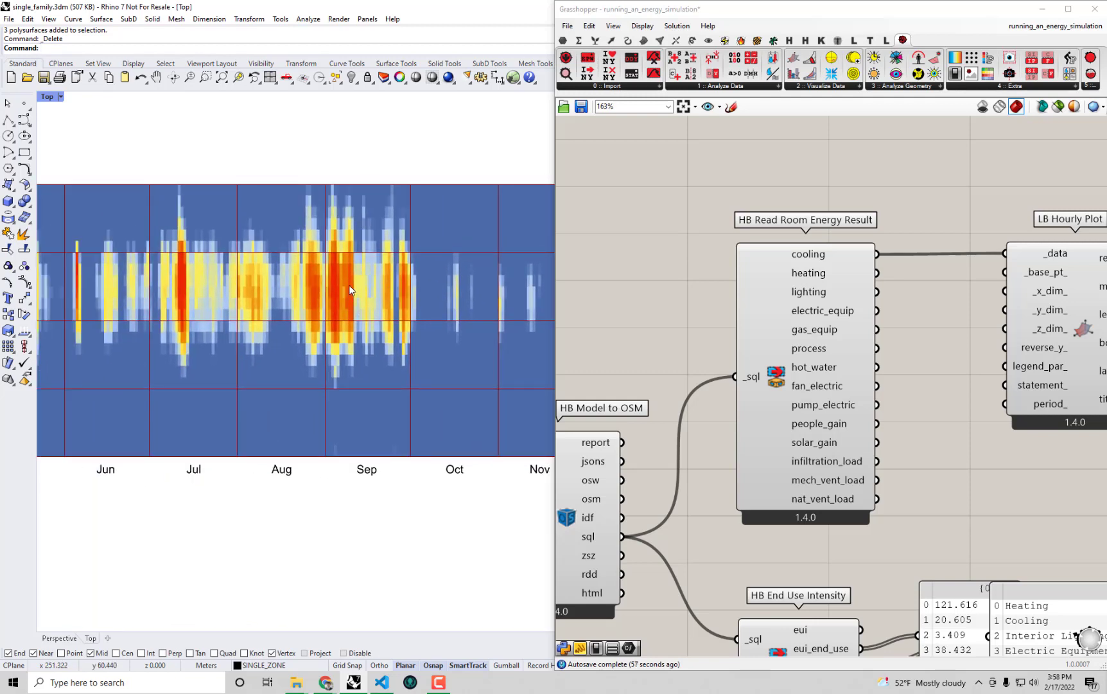
scroll(349, 285, "down", 4)
right_click_drag(371, 284, 345, 259)
scroll(381, 266, "down", 2)
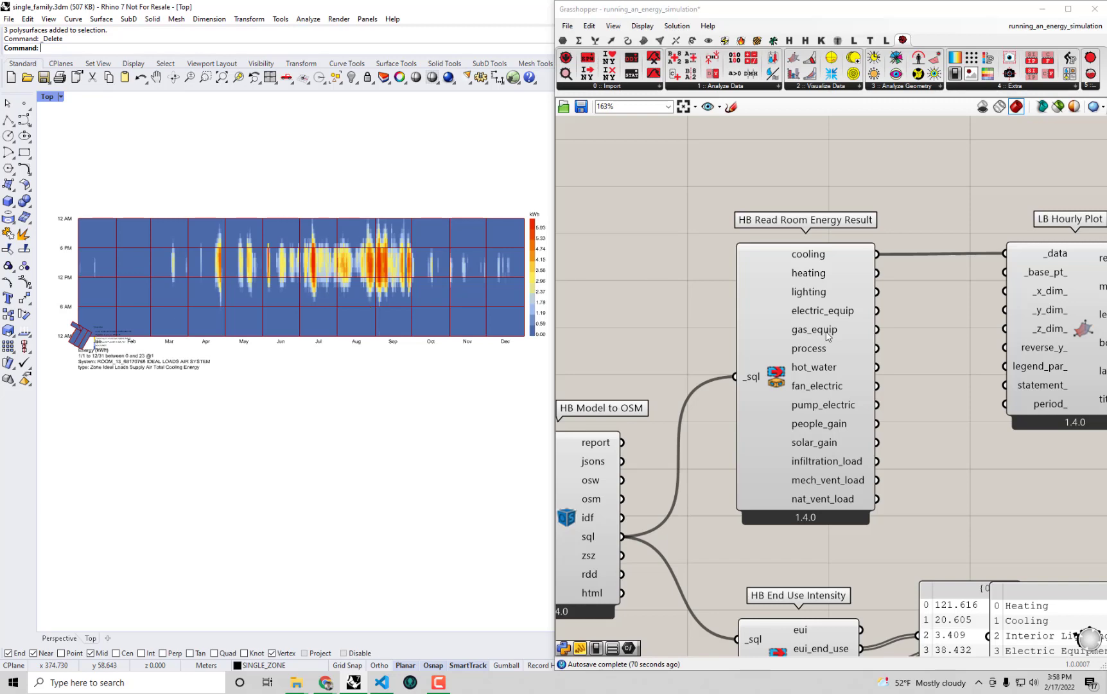
Connect the heating output to LB Hourly Plot in place of cooling and examine the hourly heating plot over the year
right_click_drag(943, 369, 860, 252)
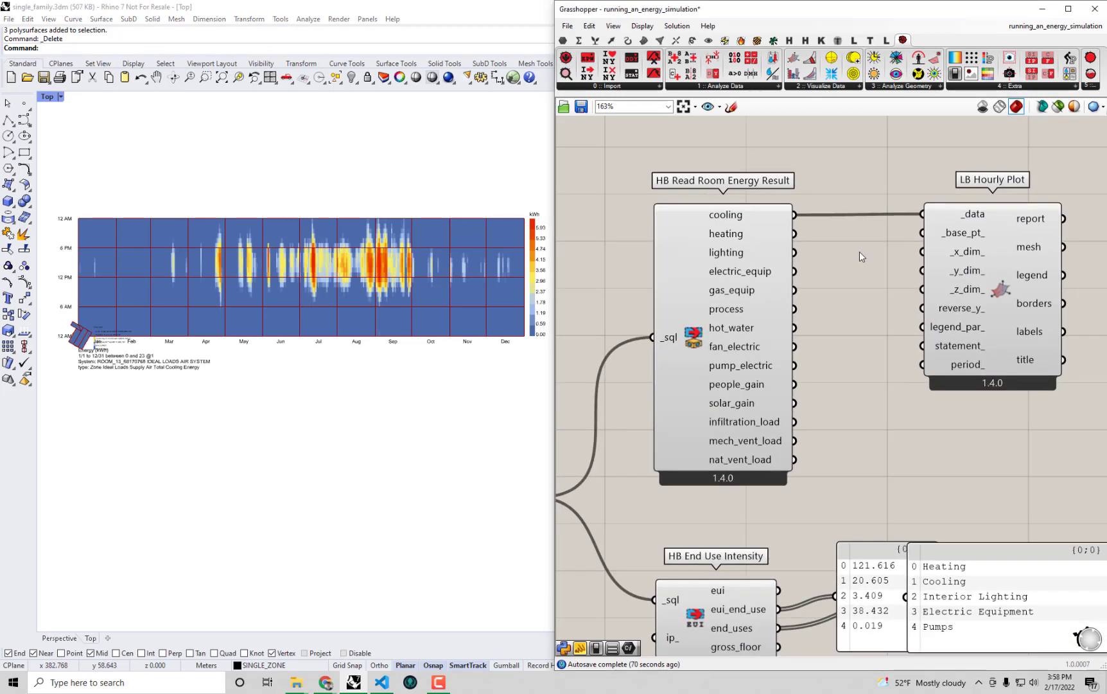
mouse_move(756, 236)
left_click_drag(794, 234, 924, 214)
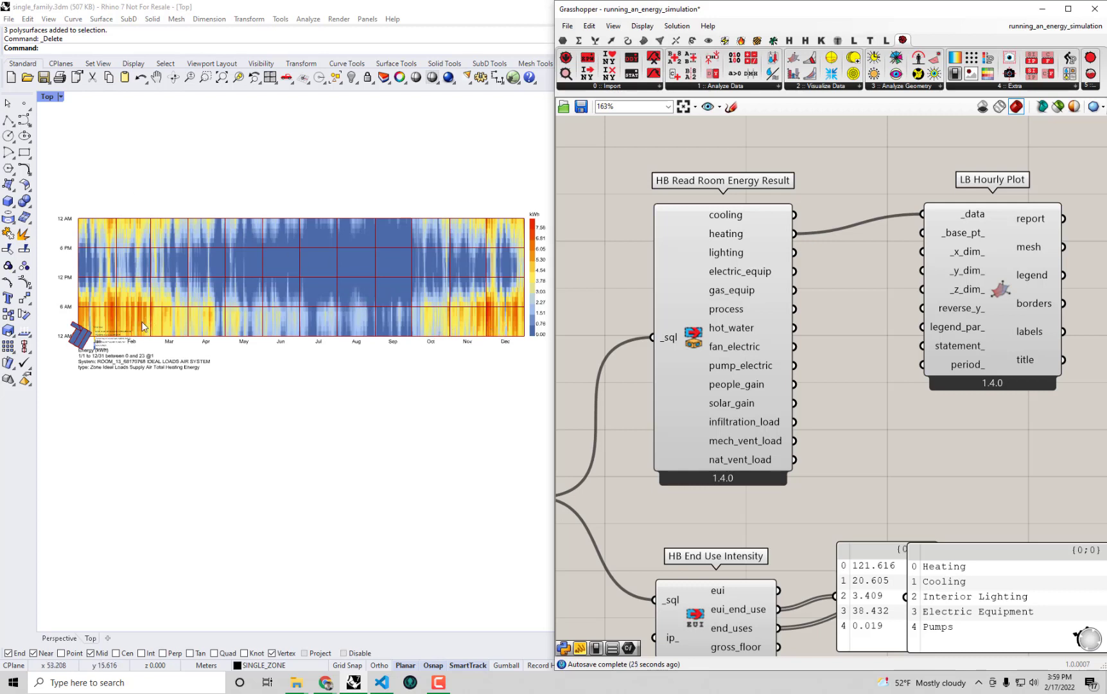
scroll(144, 324, "up", 2)
right_click_drag(300, 354, 167, 316)
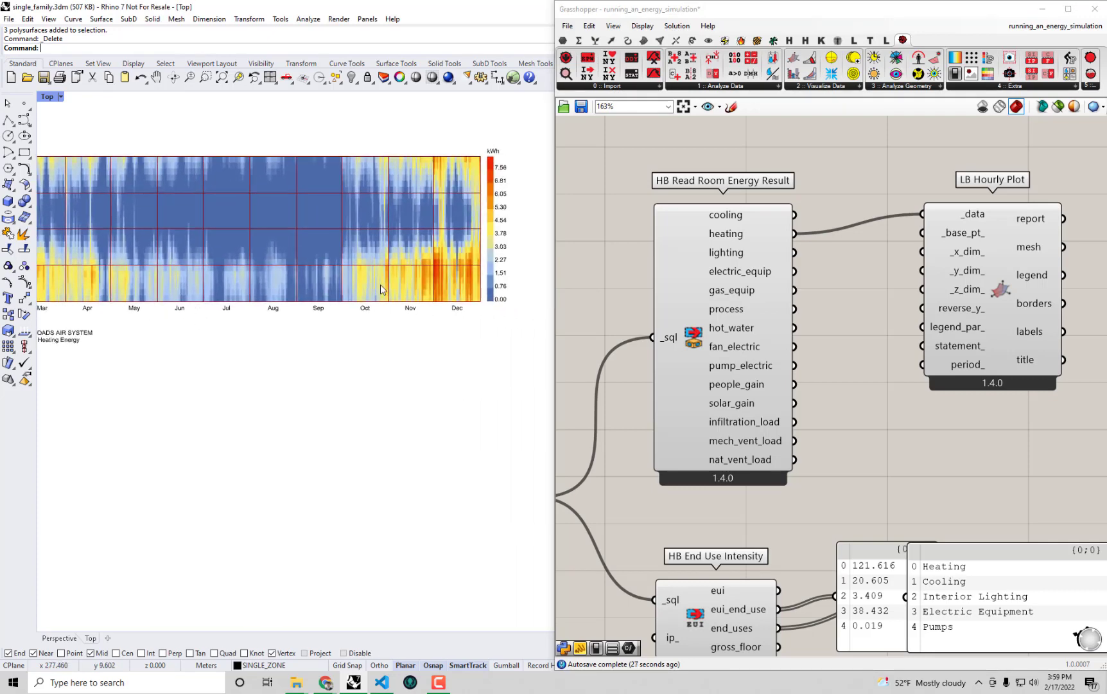
scroll(373, 292, "down", 2)
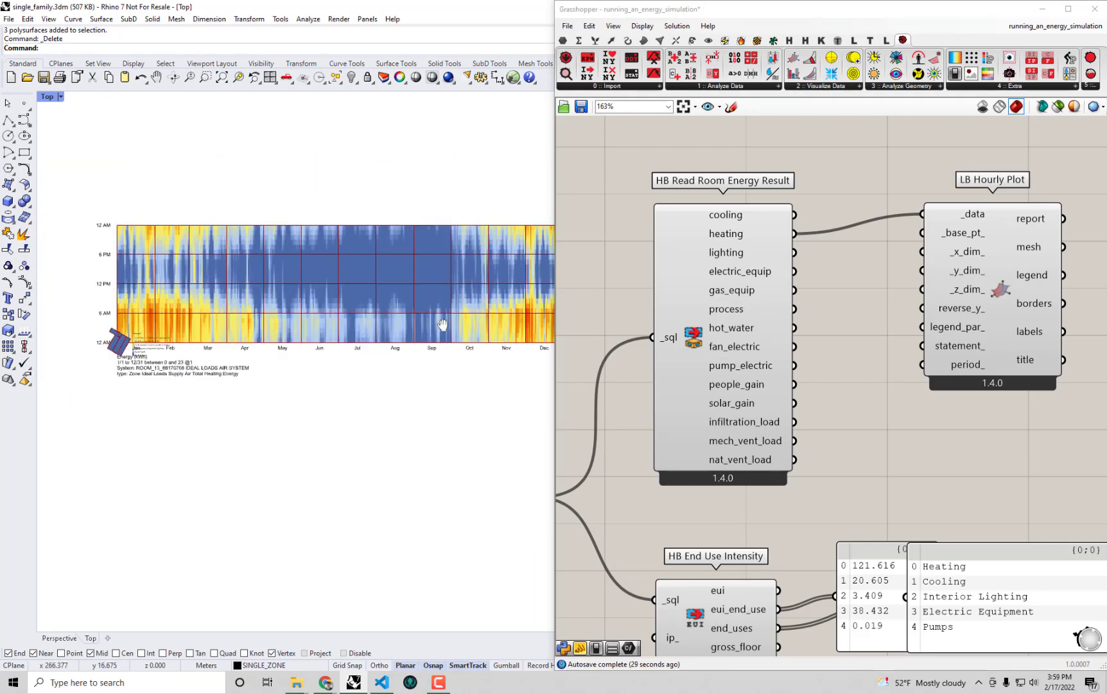
right_click_drag(442, 325, 403, 304)
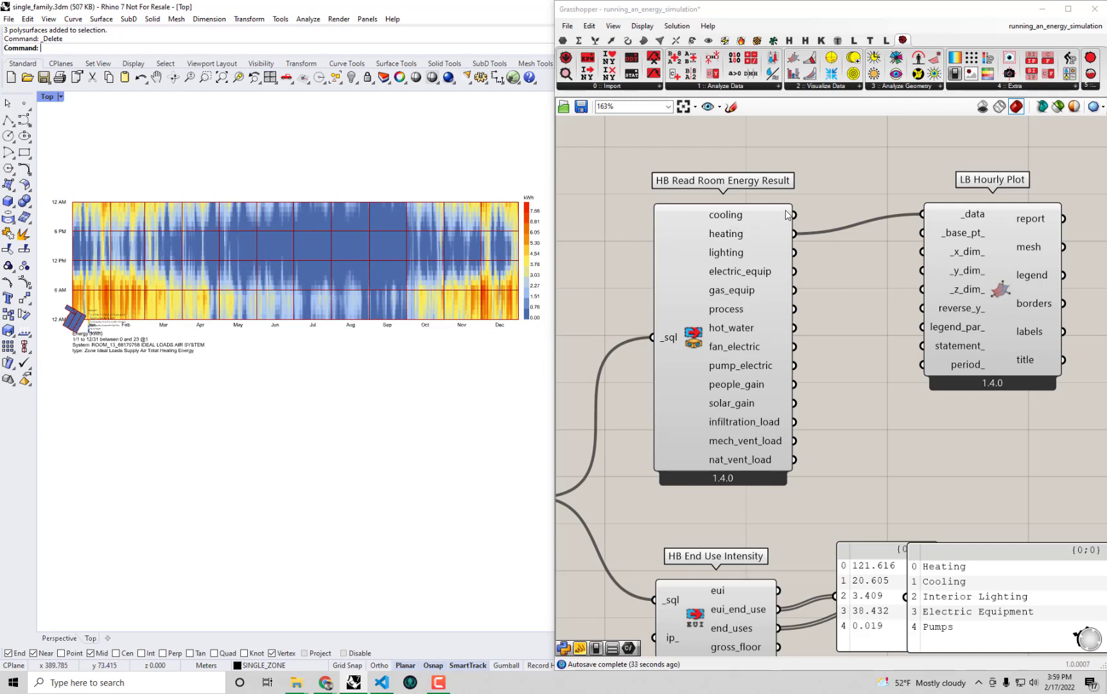
Connect both the cooling and heating outputs to the _data input of LB Hourly Plot to plot them together
left_click_drag(796, 214, 923, 214)
left_click_drag(796, 234, 922, 214, "shift")
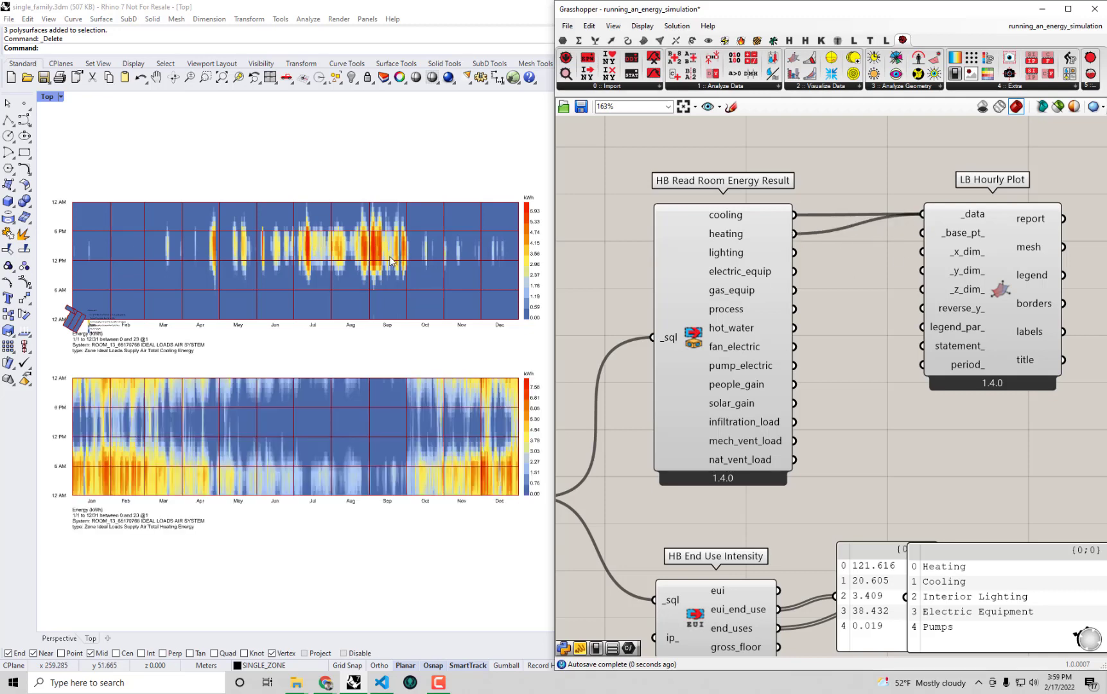
right_click_drag(362, 268, 371, 211)
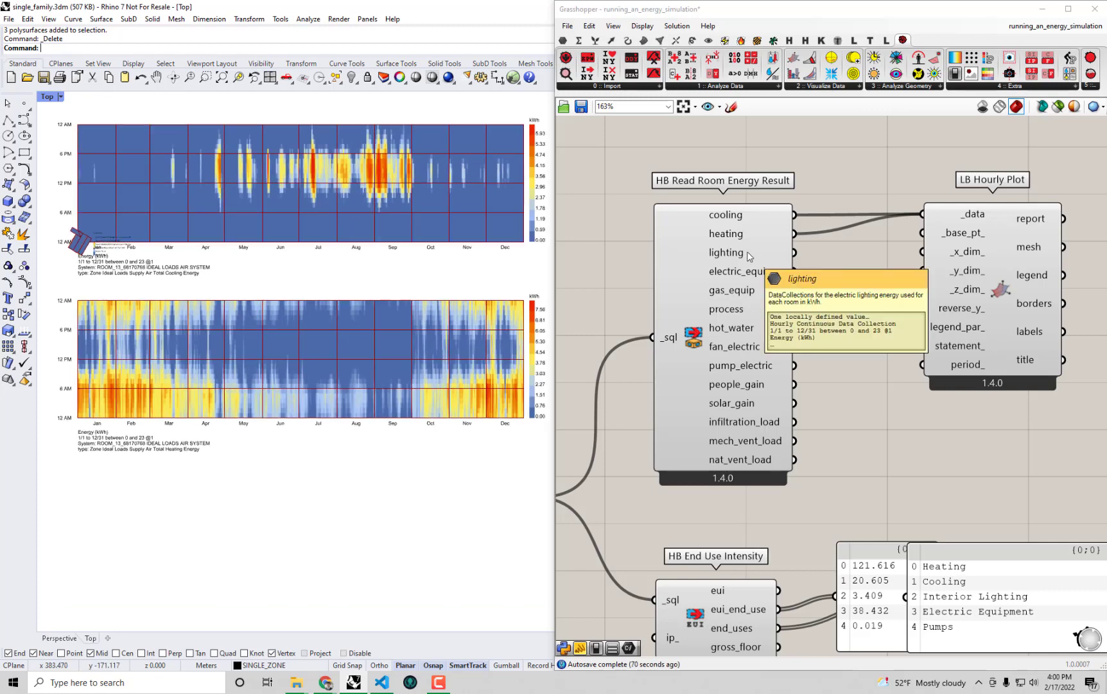
Add the lighting and electric_equip outputs to the _data input of LB Hourly Plot and view all four plots together
left_click_drag(794, 253, 911, 214, "shift")
left_click_drag(912, 215, 920, 215, "shift")
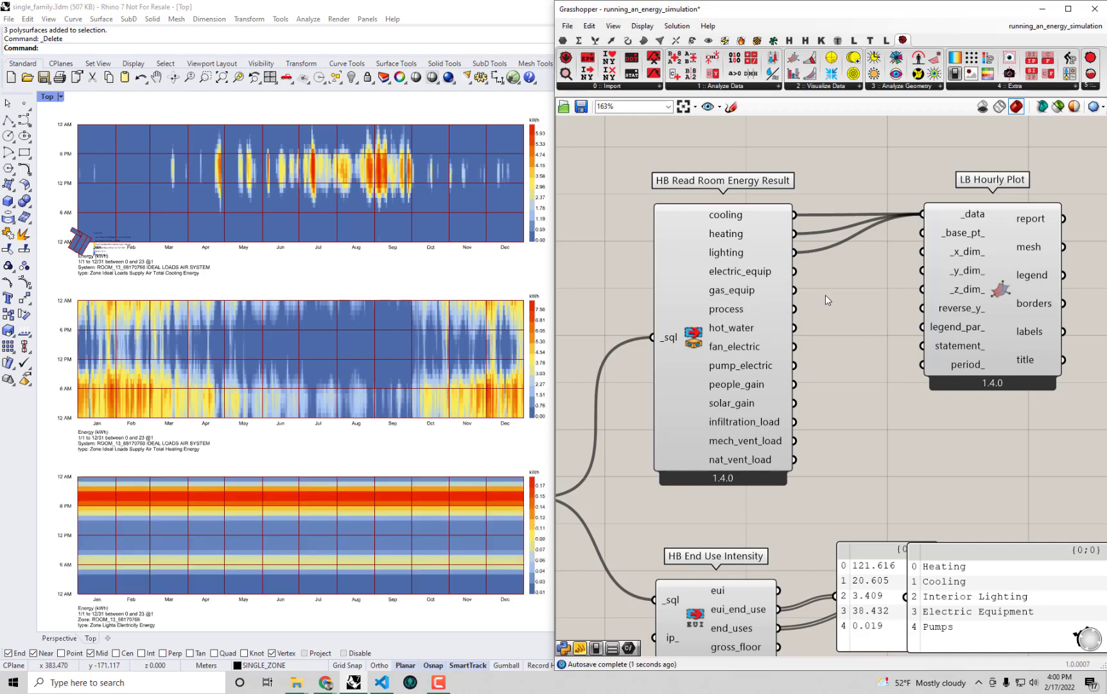
left_click_drag(798, 275, 921, 214, "shift")
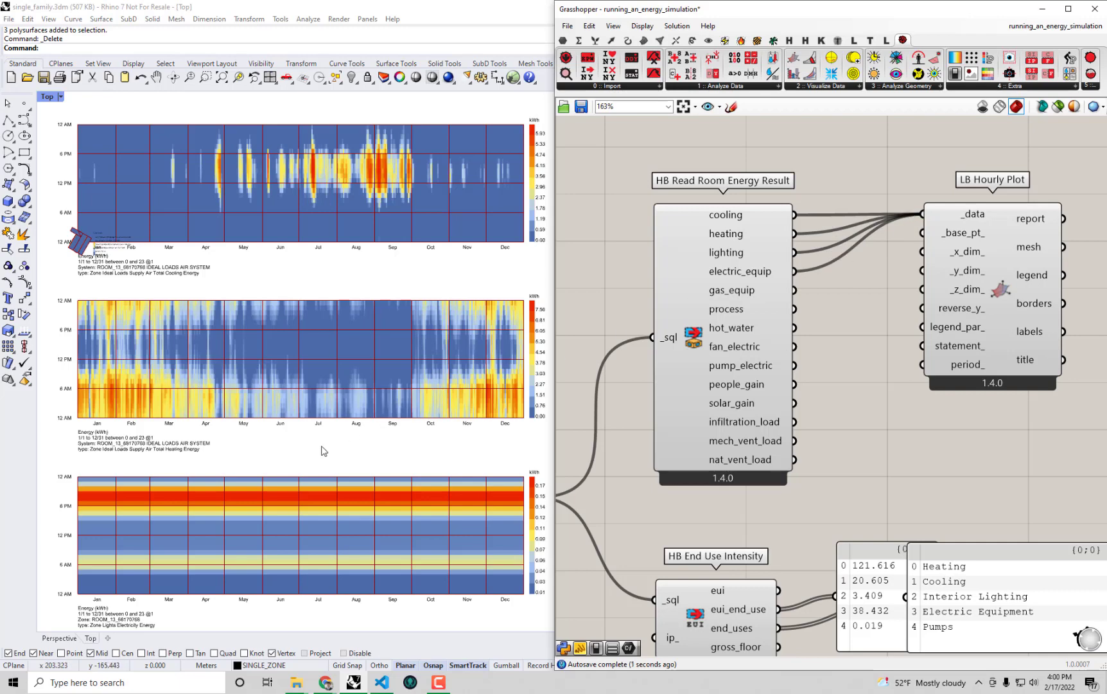
right_click_drag(321, 463, 349, 364)
scroll(321, 411, "down", 2)
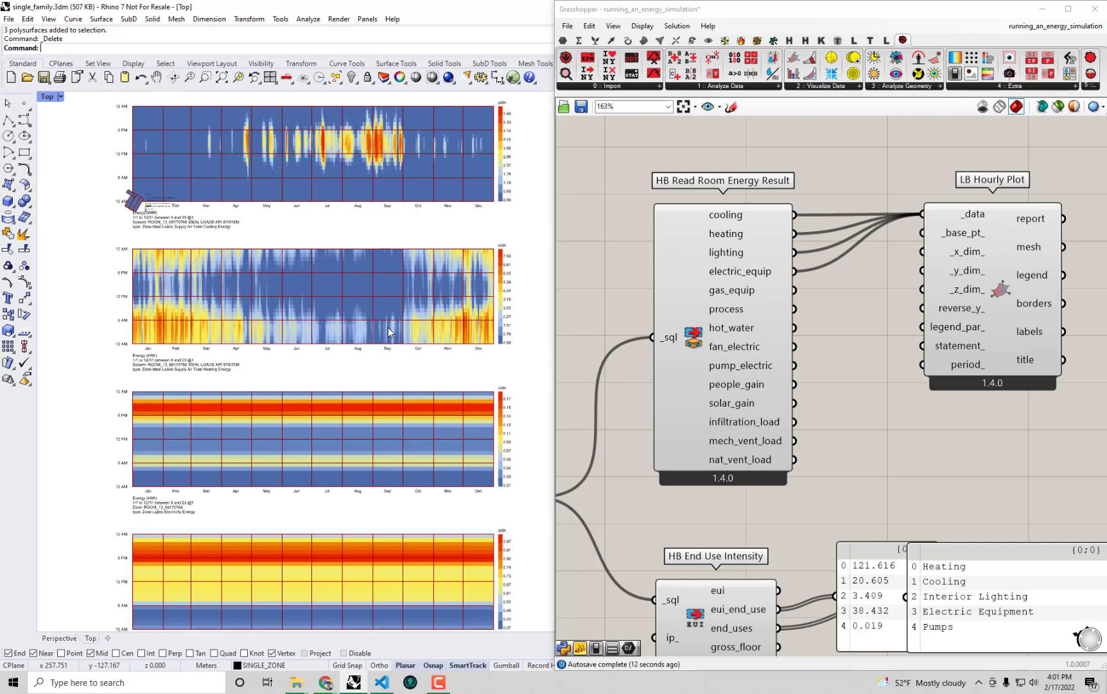
Examine the lighting electricity plot closely, following its daily pattern by hour of day
scroll(321, 379, "up", 5)
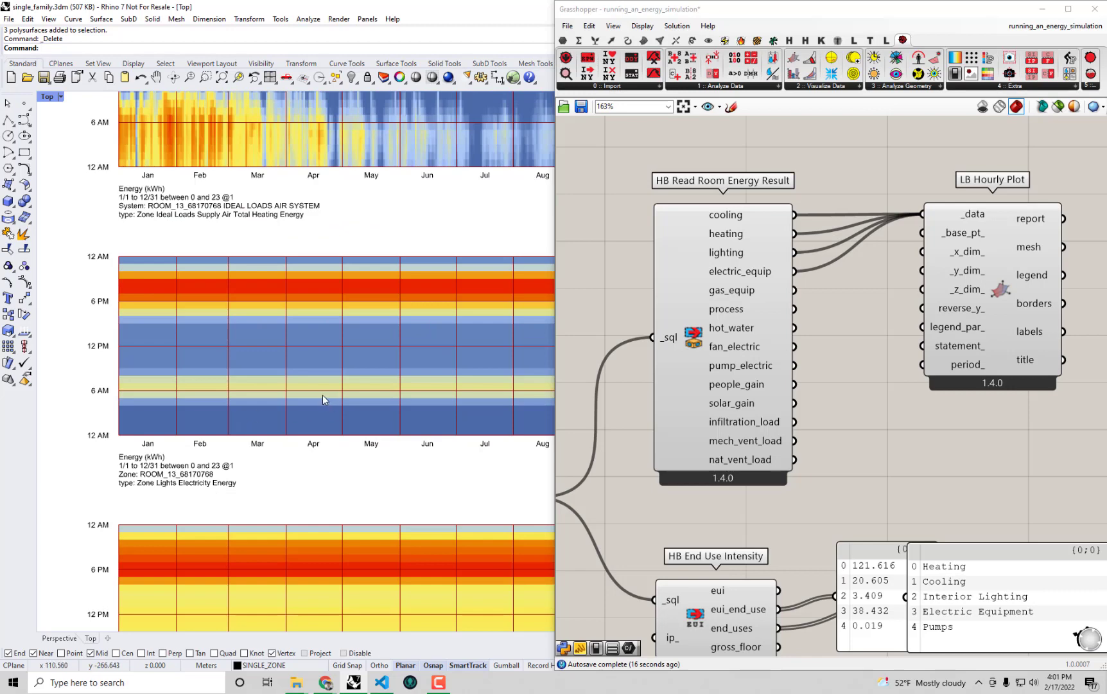
scroll(324, 396, "down", 2)
right_click_drag(362, 388, 306, 383)
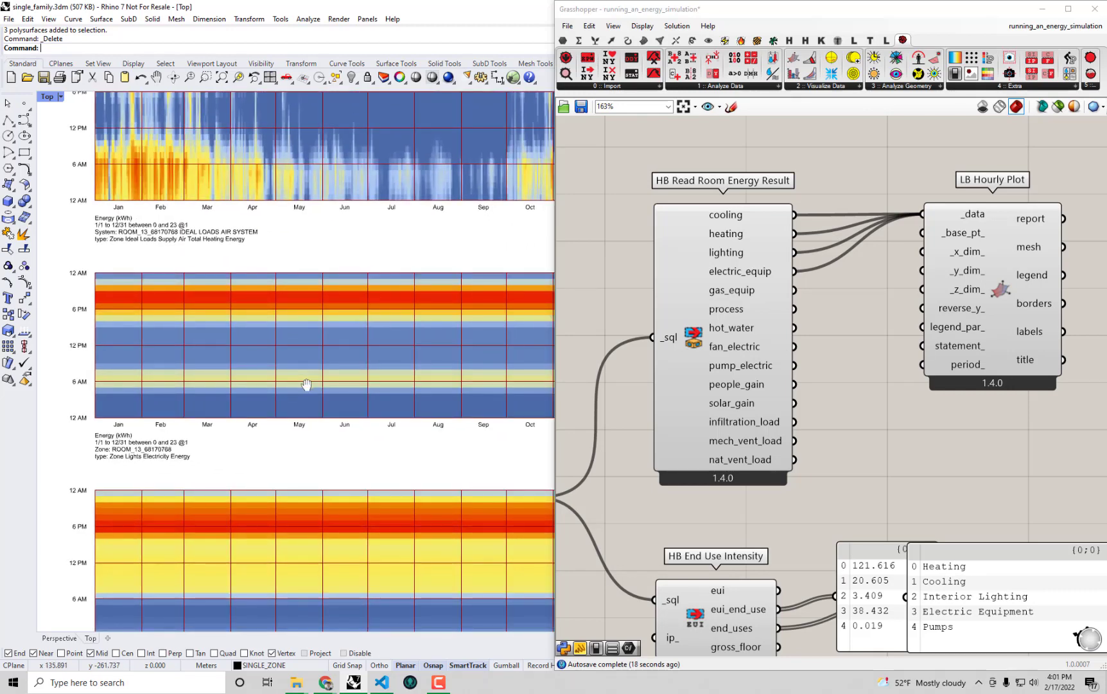
scroll(291, 377, "down", 3)
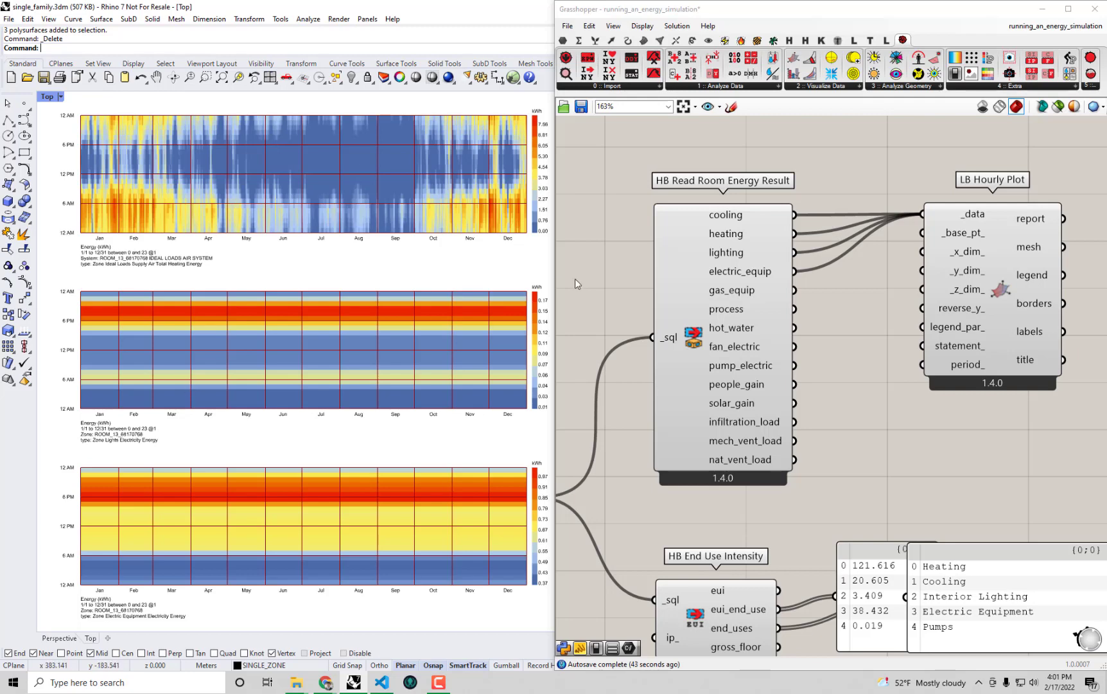
right_click_drag(199, 386, 243, 373)
scroll(185, 357, "up", 2)
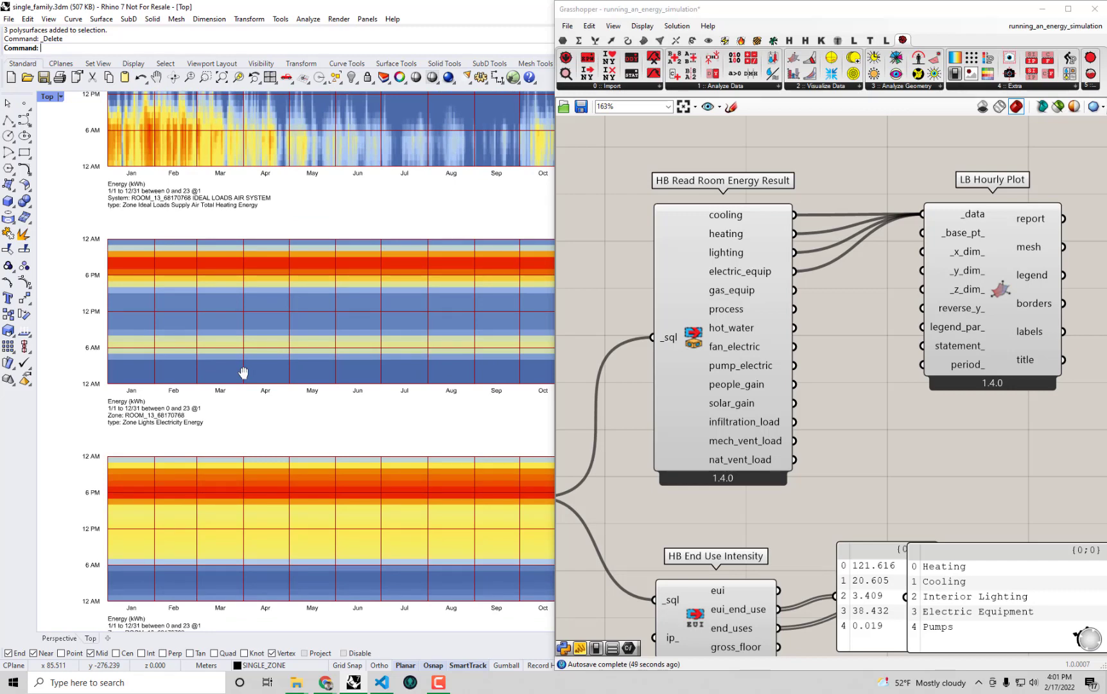
scroll(93, 308, "up", 6)
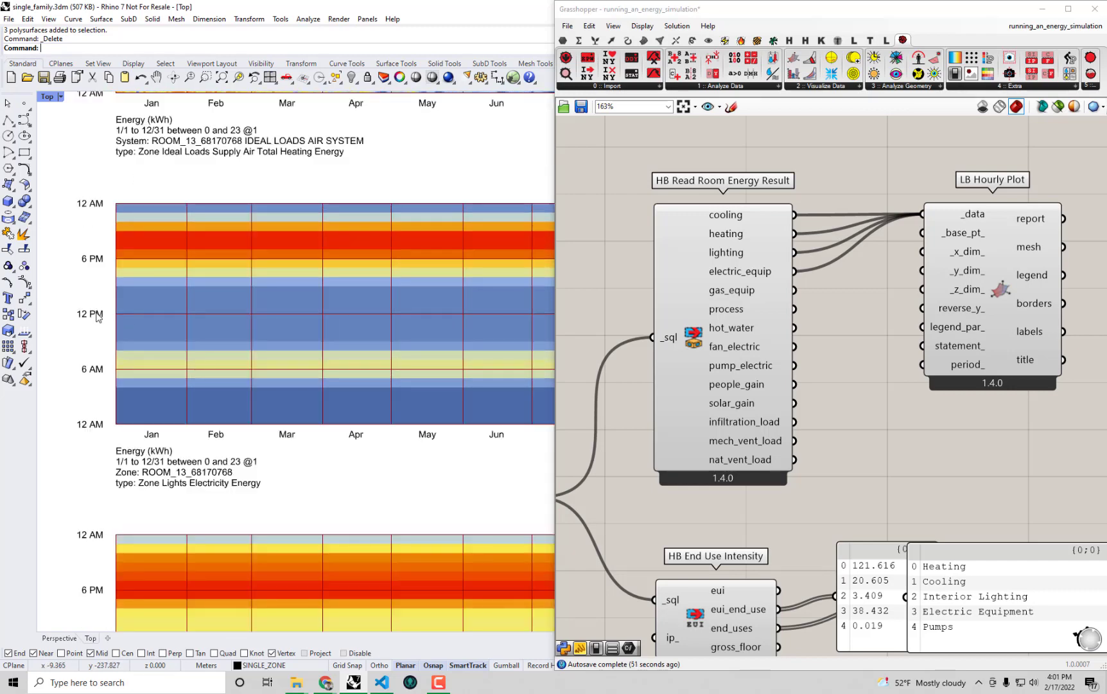
scroll(151, 346, "up", 2)
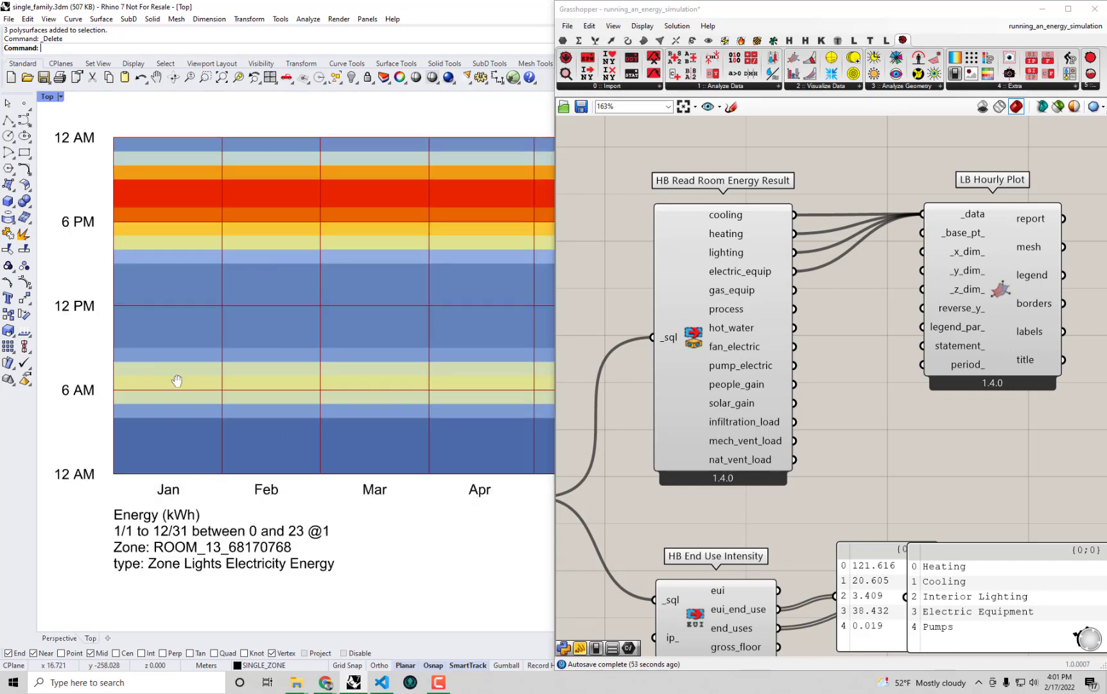
right_click_drag(177, 378, 180, 410)
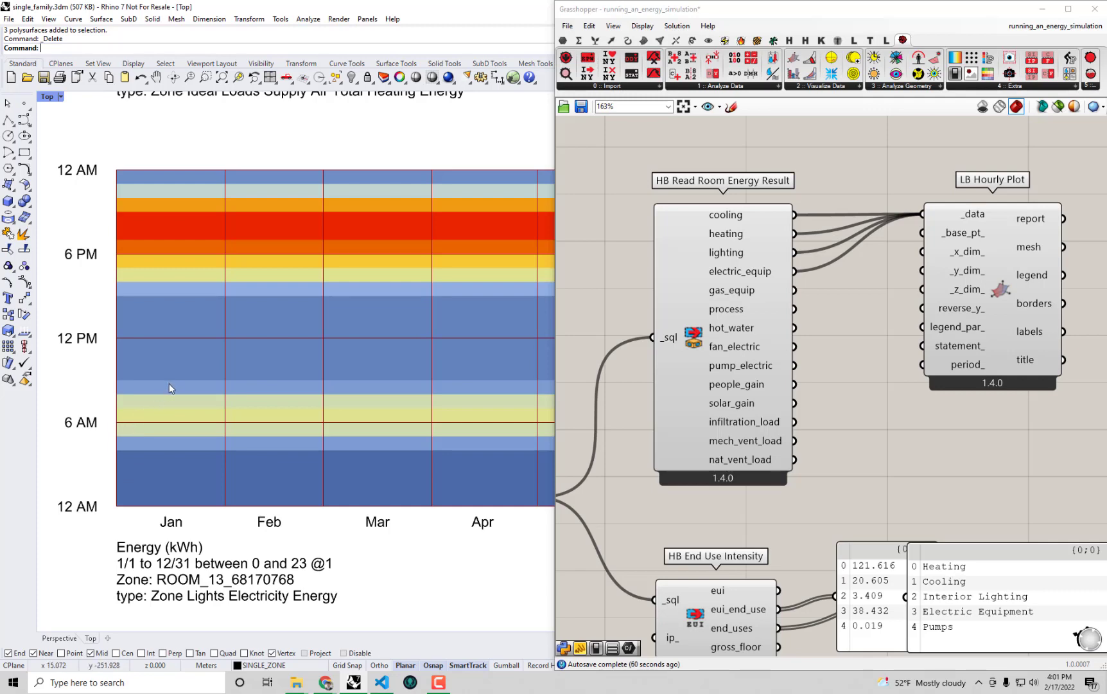
right_click_drag(189, 384, 176, 407)
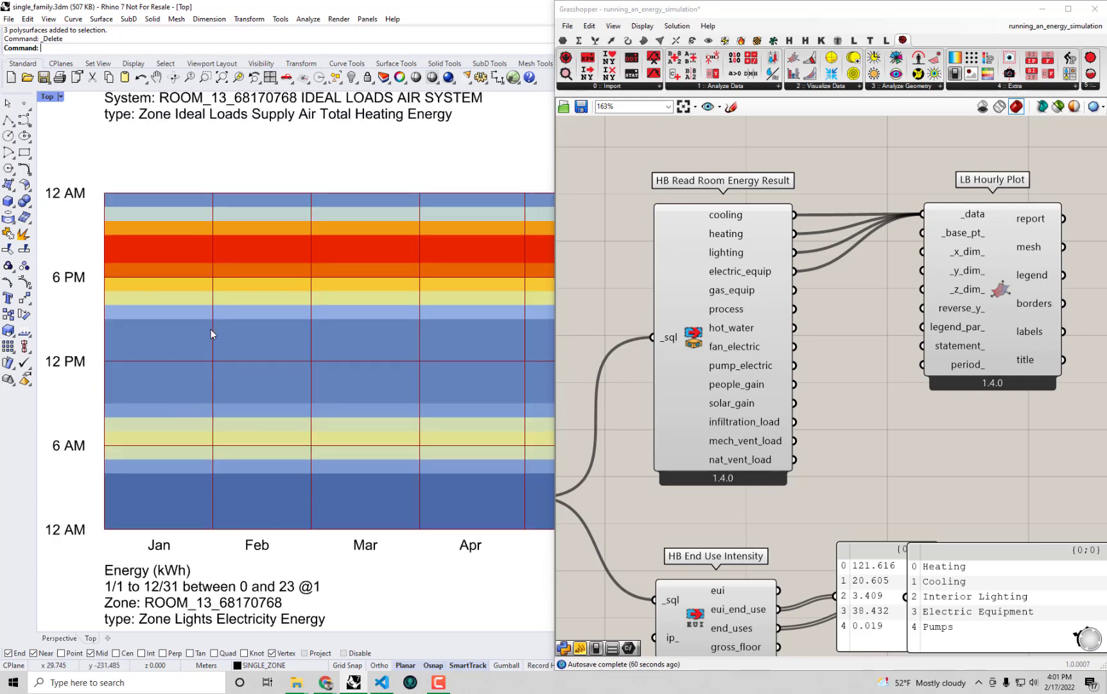
scroll(231, 356, "down", 3)
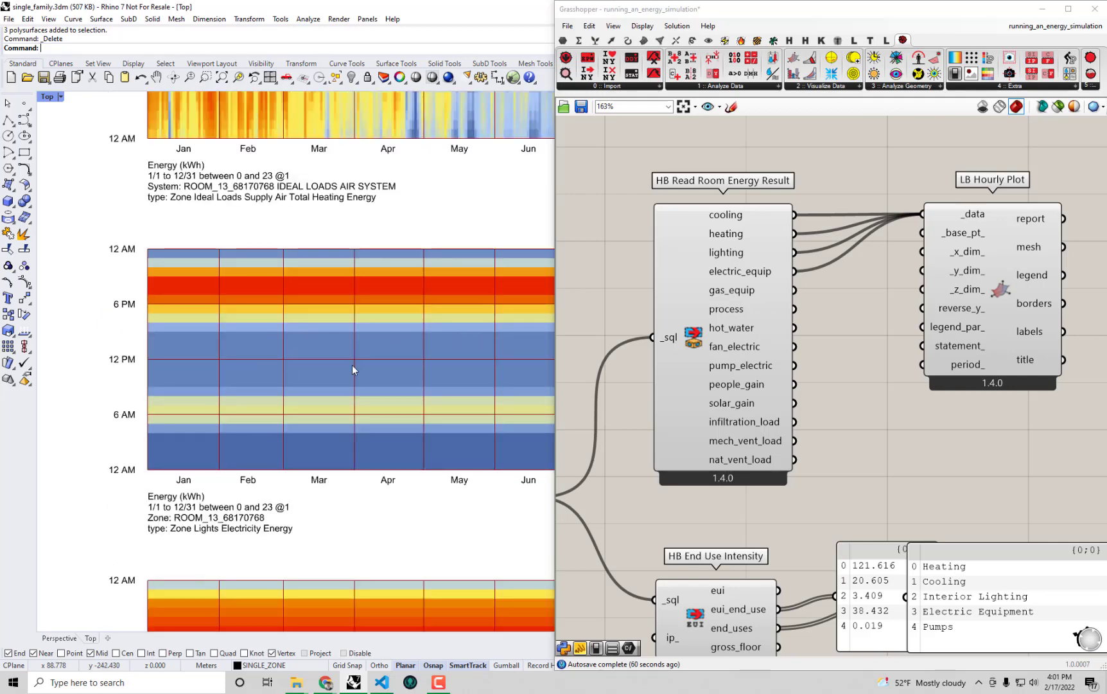
mouse_move(352, 365)
right_mouse_down()
mouse_move(123, 363)
mouse_move(363, 347)
mouse_move(349, 353)
right_mouse_up()
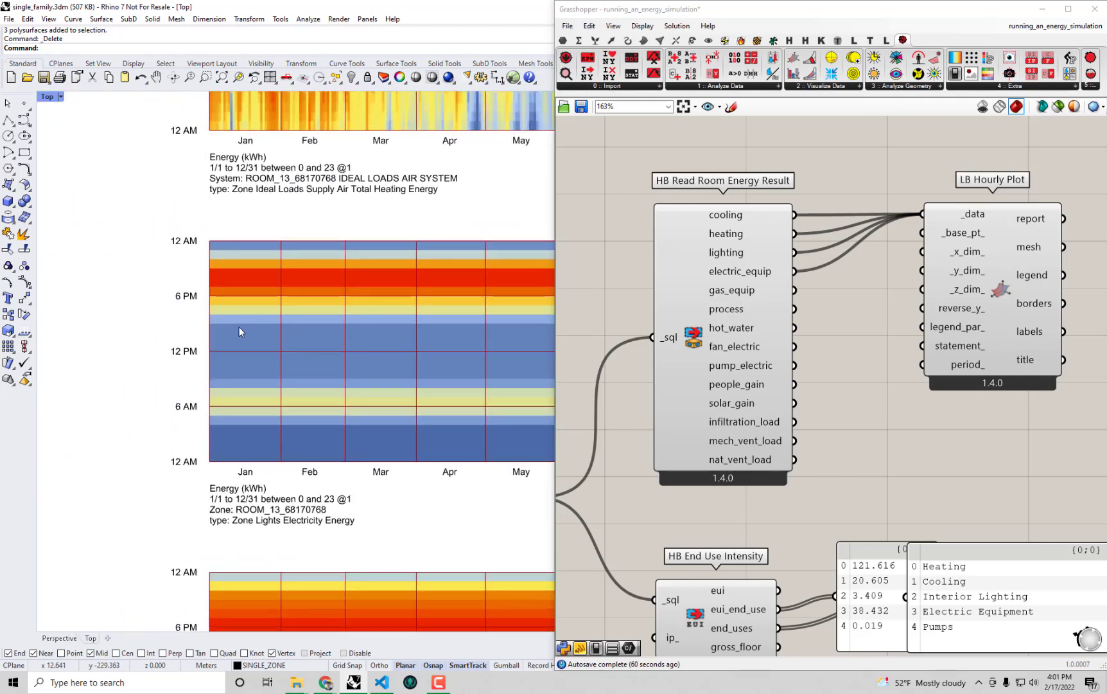
scroll(239, 364, "up", 2)
scroll(265, 368, "down", 3)
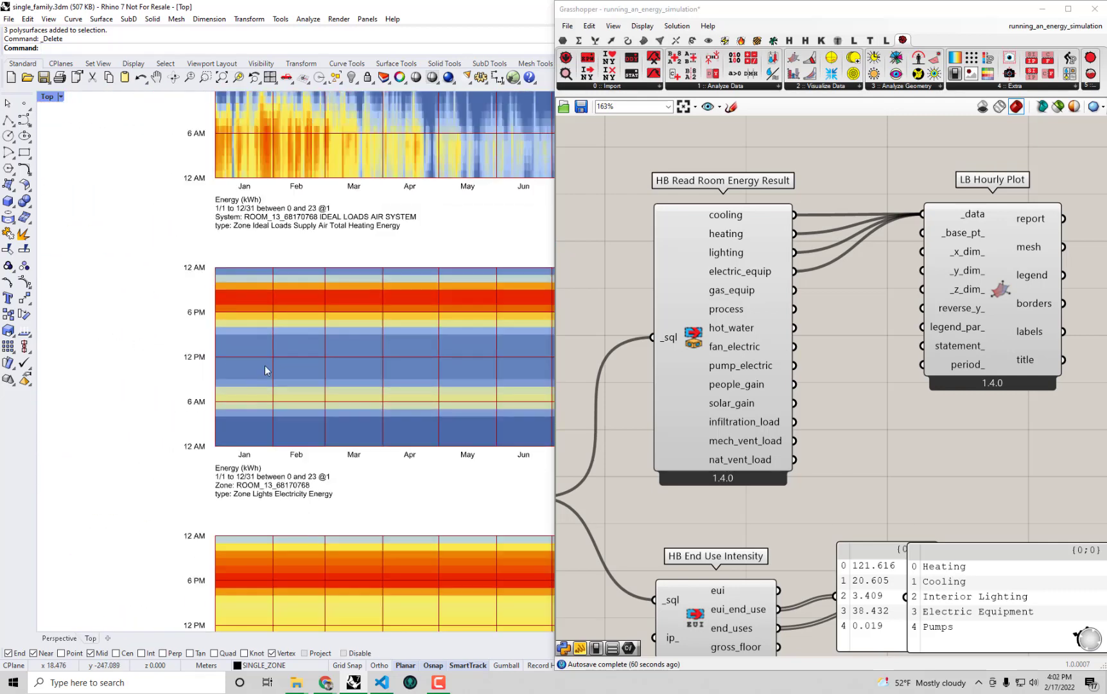
Check the lighting plot's kWh legend and compare the plot with the cooling, heating and equipment plots over the year
right_click_drag(265, 366, 592, 321)
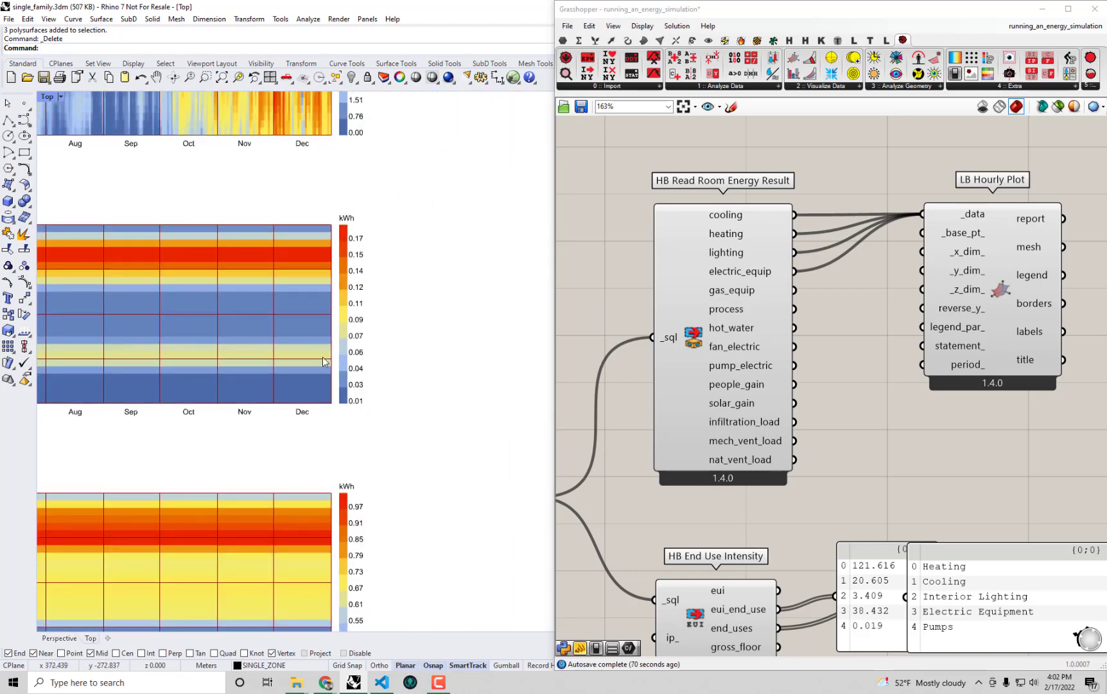
right_click_drag(323, 358, 568, 382)
right_click_drag(273, 308, 573, 314)
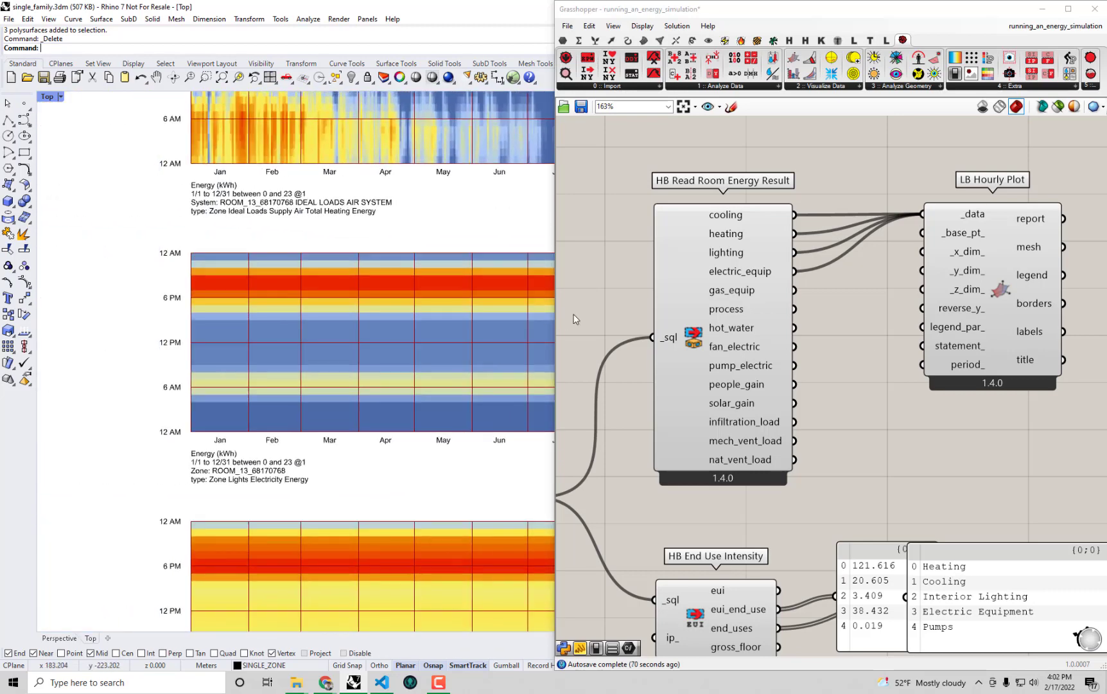
scroll(280, 294, "up", 2)
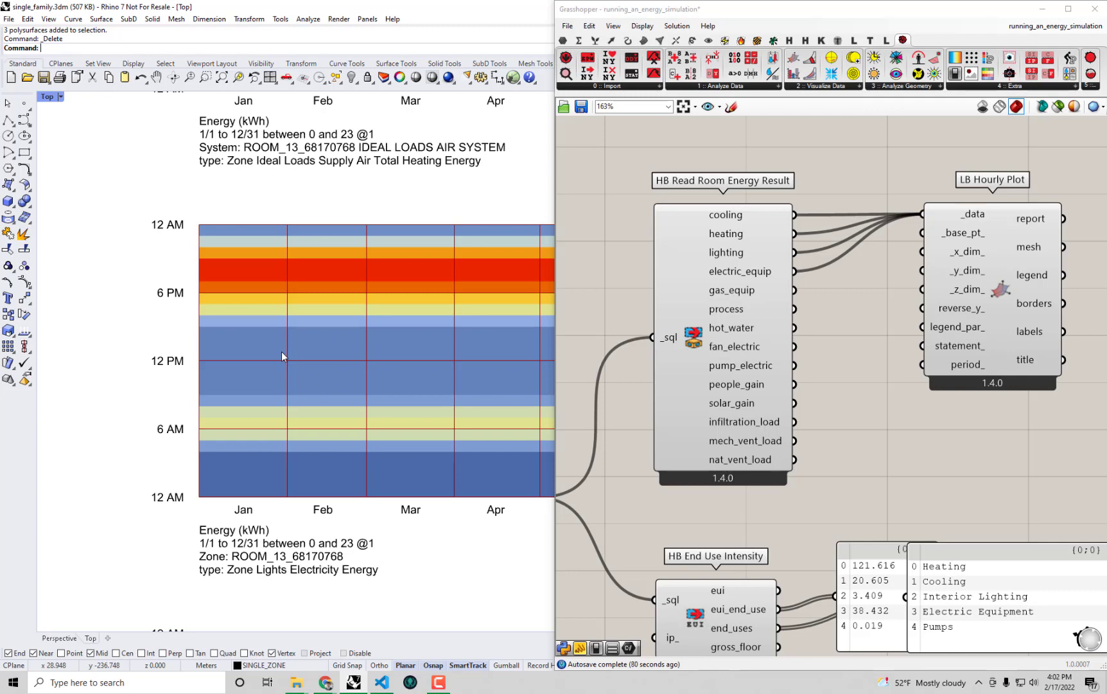
scroll(281, 351, "down", 4)
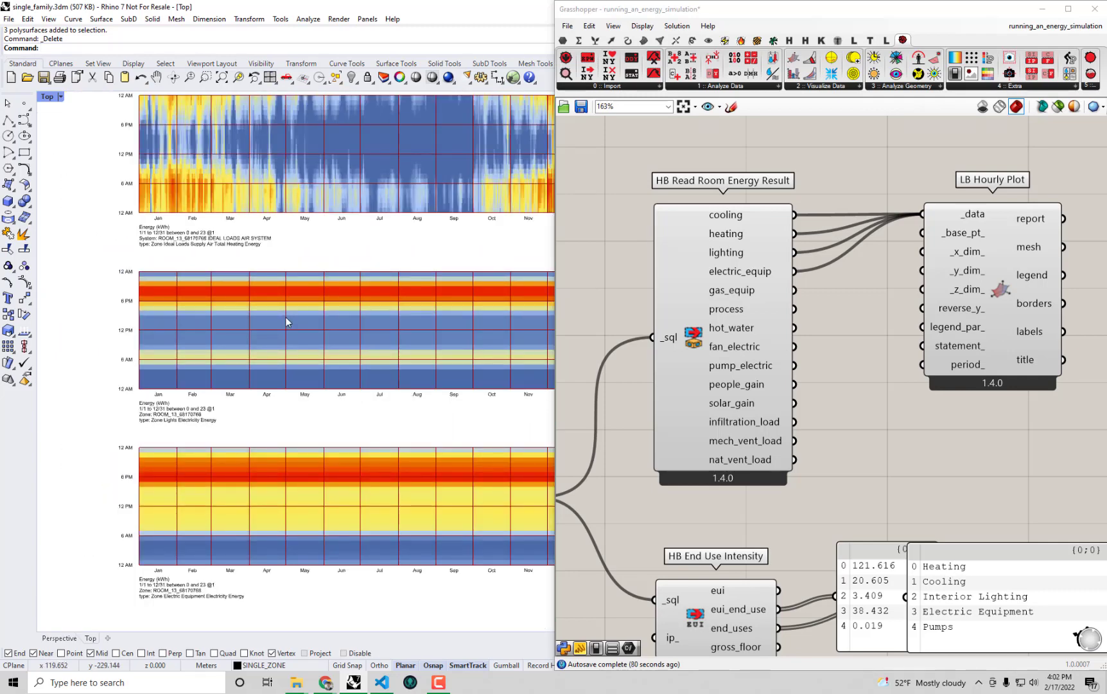
scroll(285, 316, "down", 4)
scroll(426, 247, "up", 2)
right_click_drag(431, 254, 428, 334)
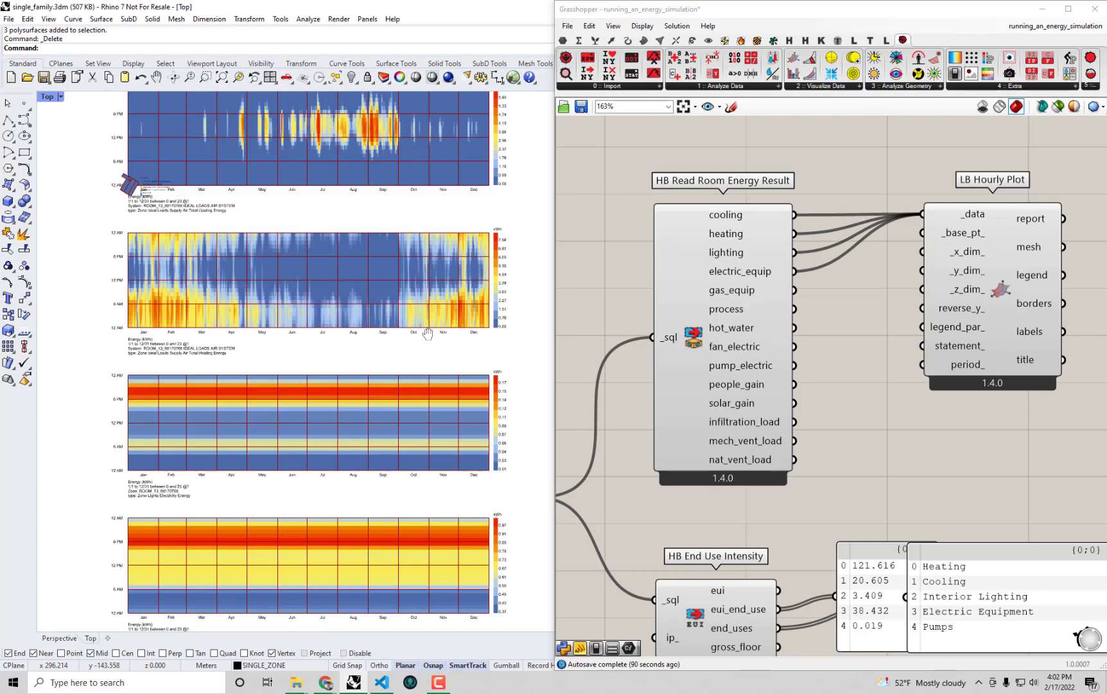
right_click_drag(413, 415, 422, 359)
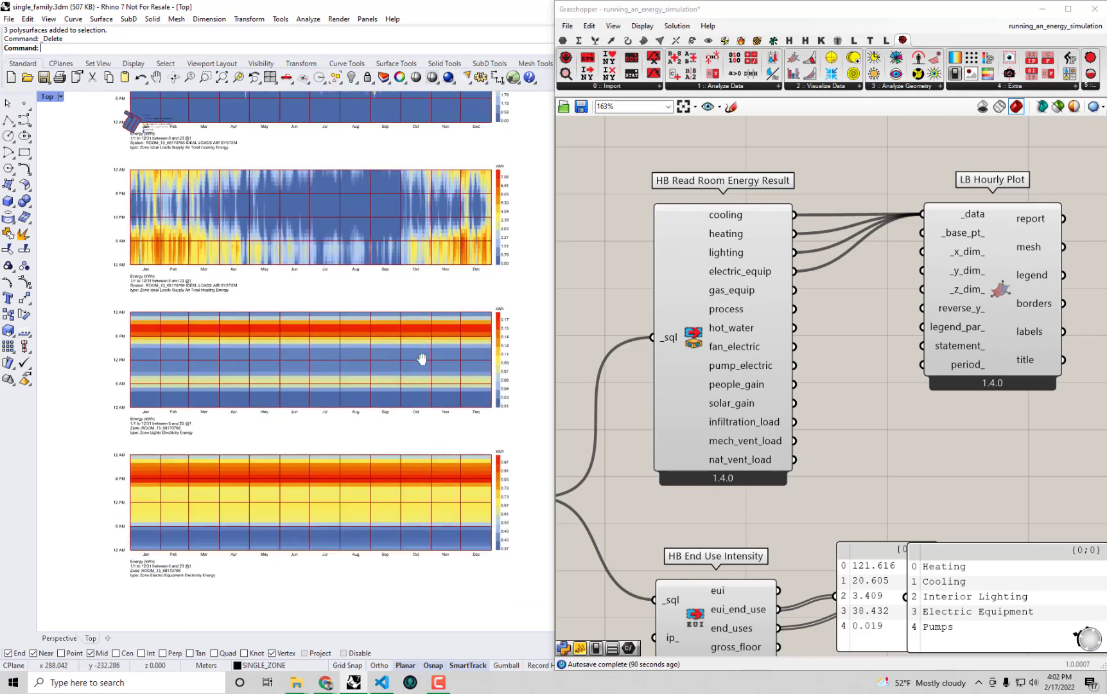
scroll(194, 364, "up", 3)
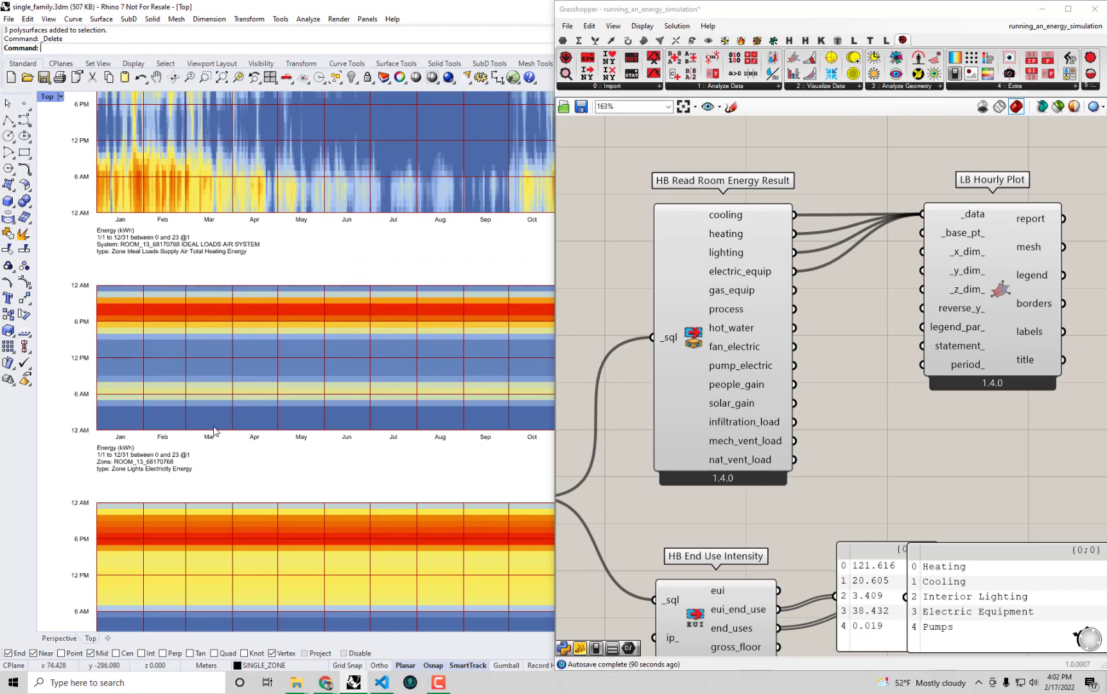
Examine the electric equipment plot by hour of day, including its kWh legend, and return to an overview of the plots
right_click_drag(233, 419, 212, 229)
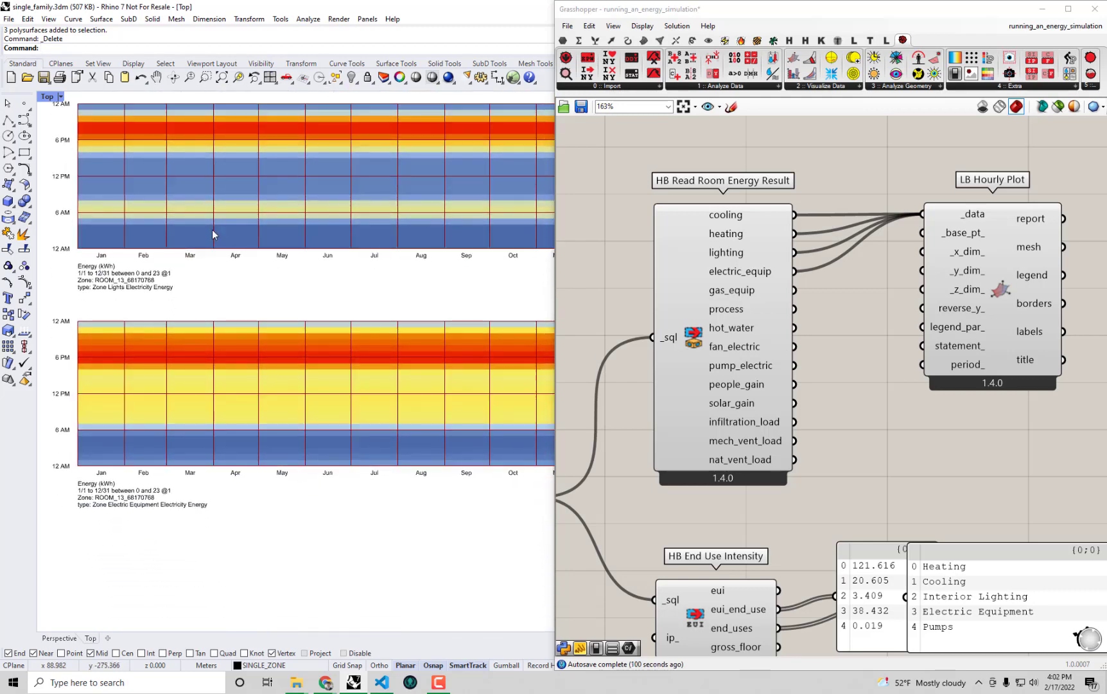
scroll(212, 229, "down", 2)
right_click_drag(369, 264, 331, 207)
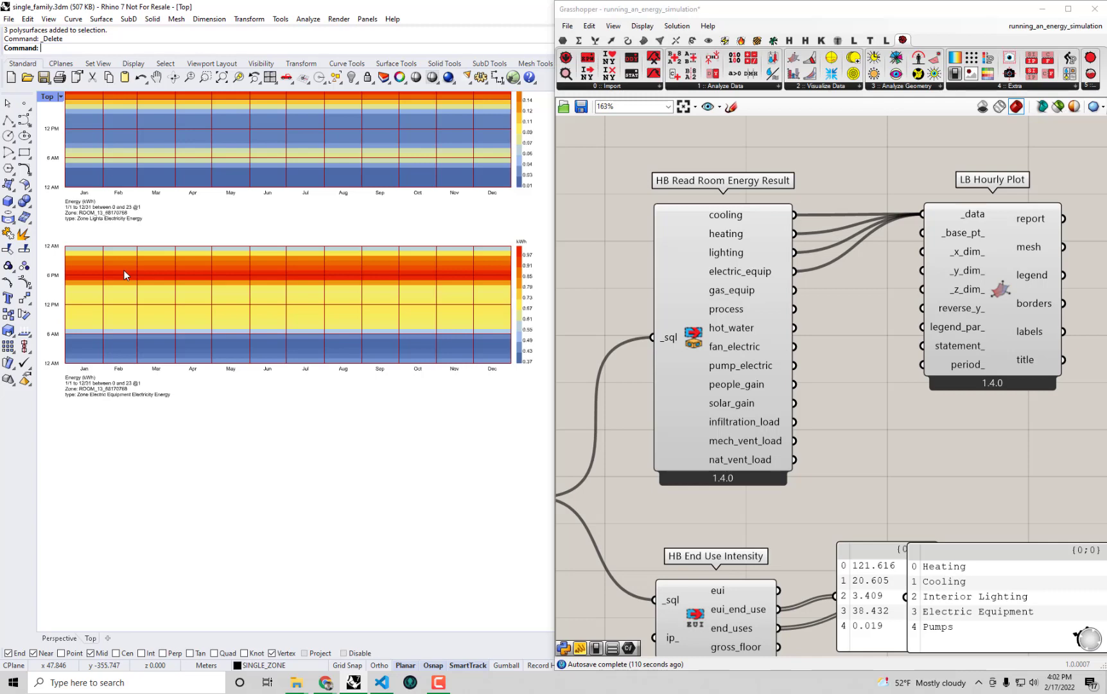
scroll(468, 319, "up", 2)
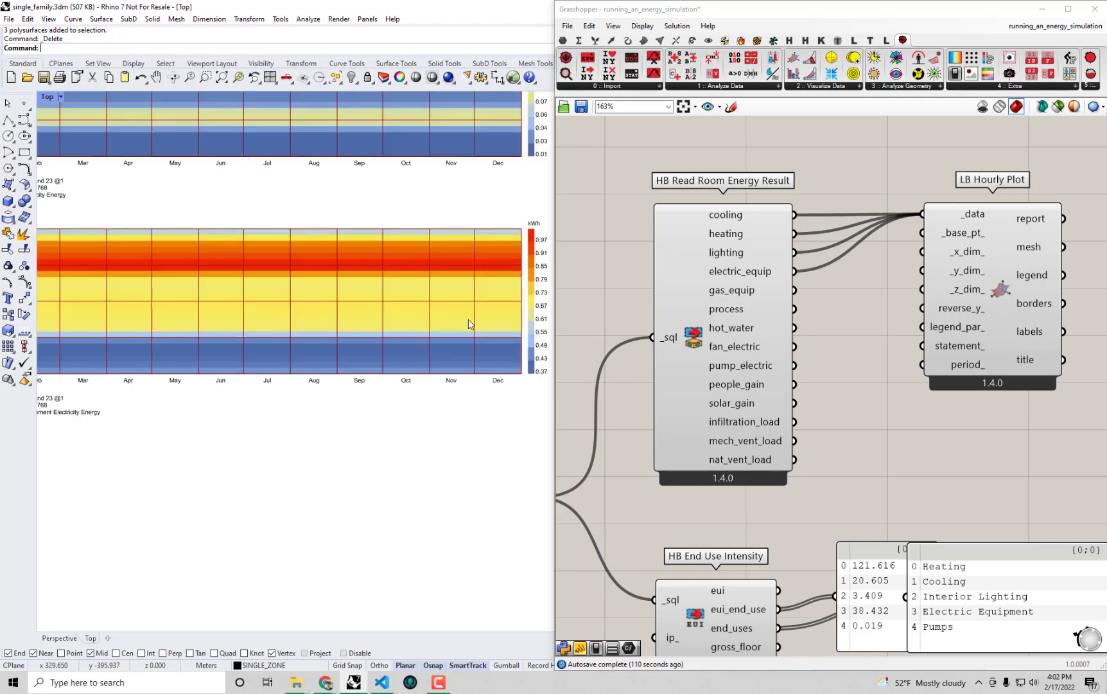
right_click_drag(509, 321, 481, 327)
scroll(481, 327, "up", 2)
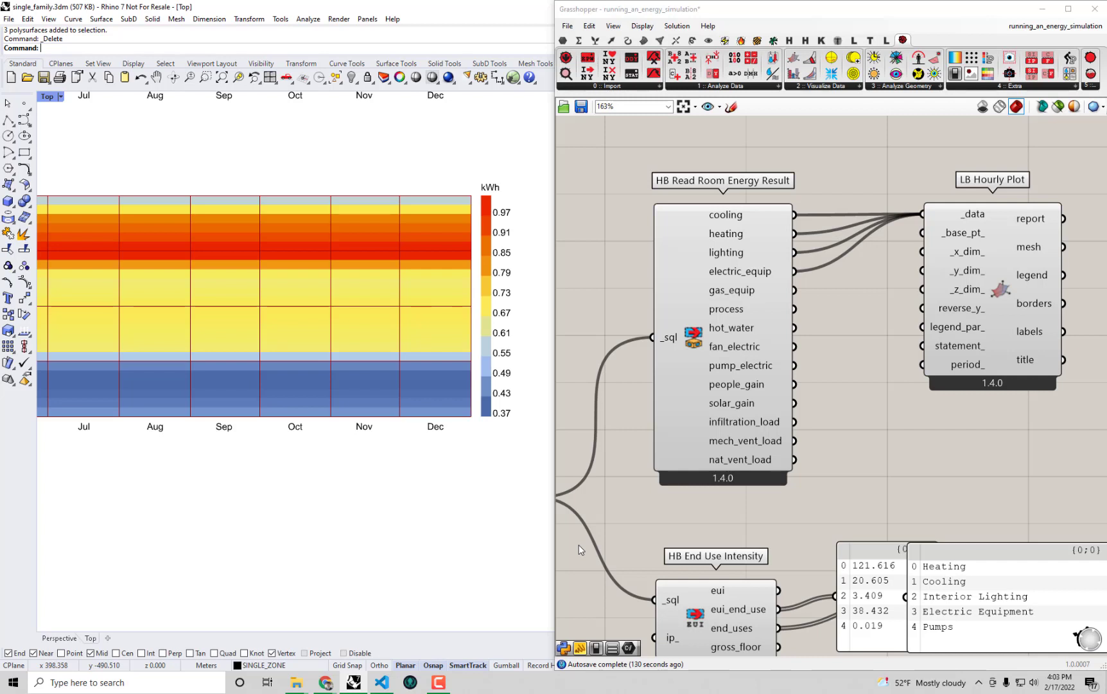
scroll(436, 432, "down", 4)
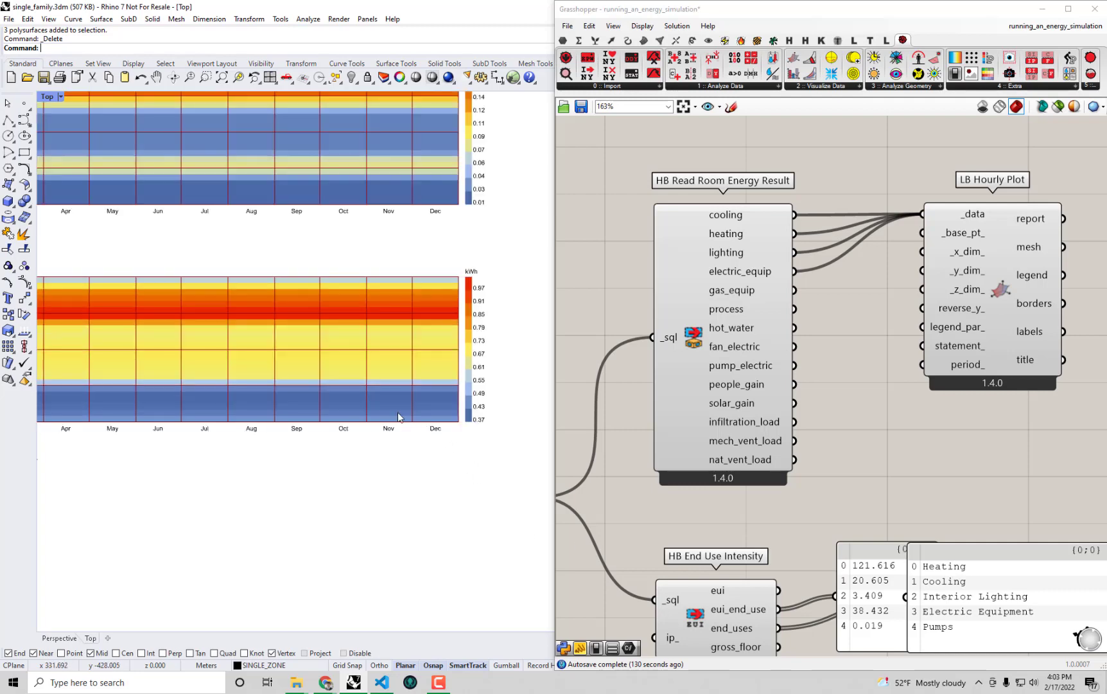
right_click_drag(354, 396, 320, 371)
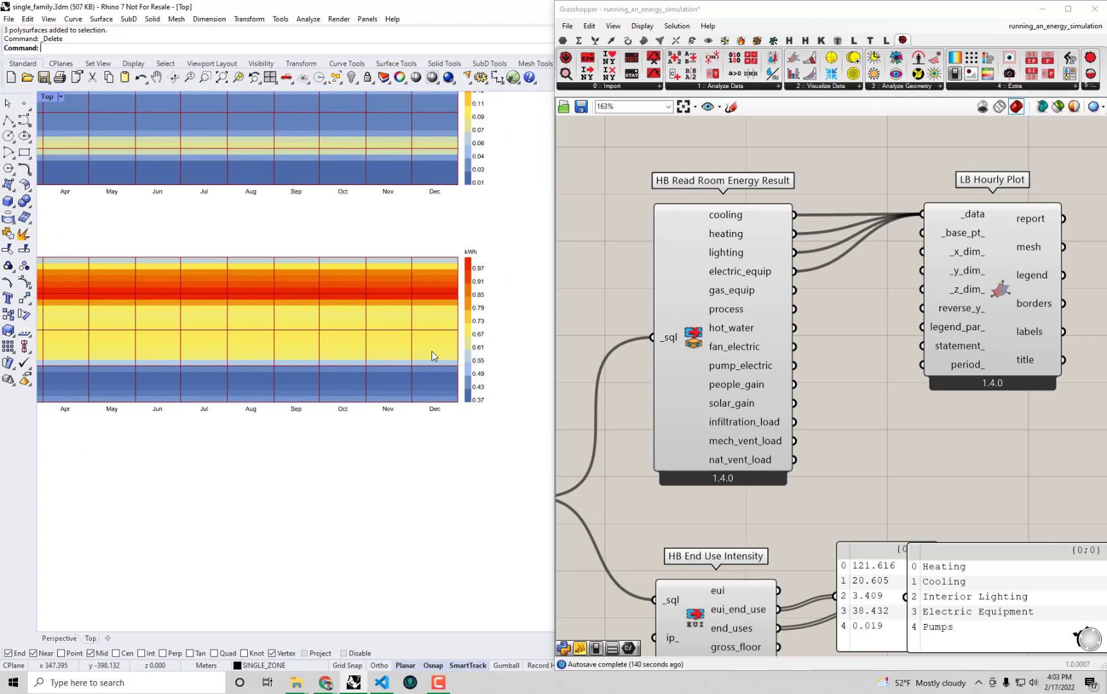
right_click_drag(432, 263, 467, 463)
scroll(264, 250, "down", 2)
right_click_drag(315, 260, 404, 269)
scroll(356, 260, "down", 2)
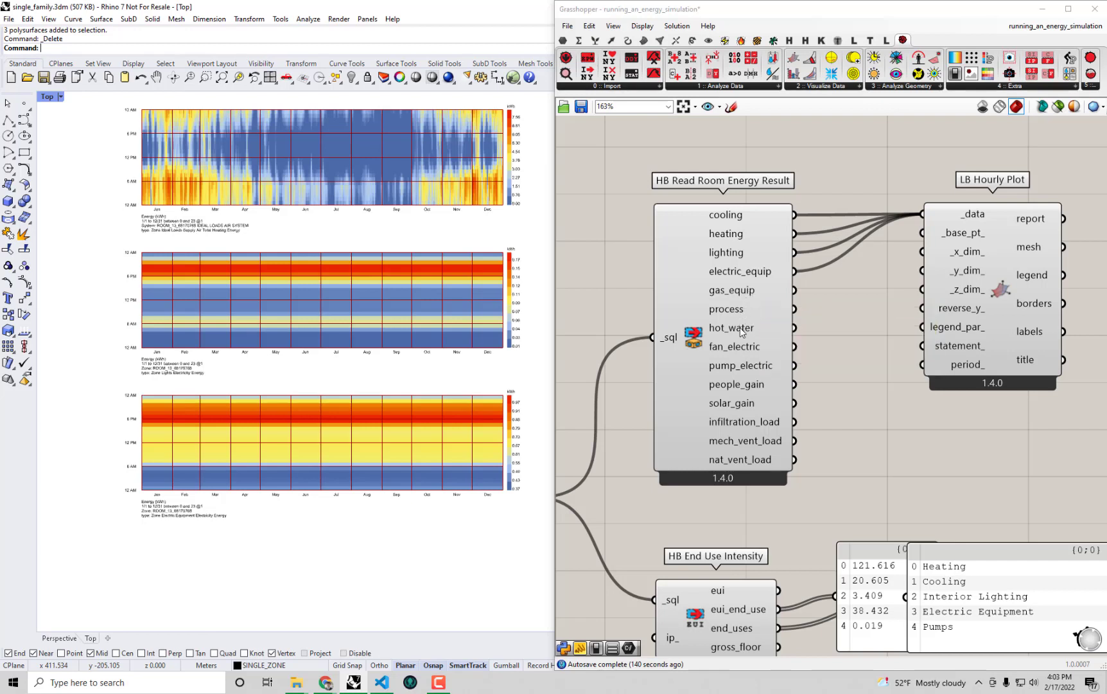
Add the hot_water output to the _data input of LB Hourly Plot and view the resulting water heating plot
mouse_move(741, 331)
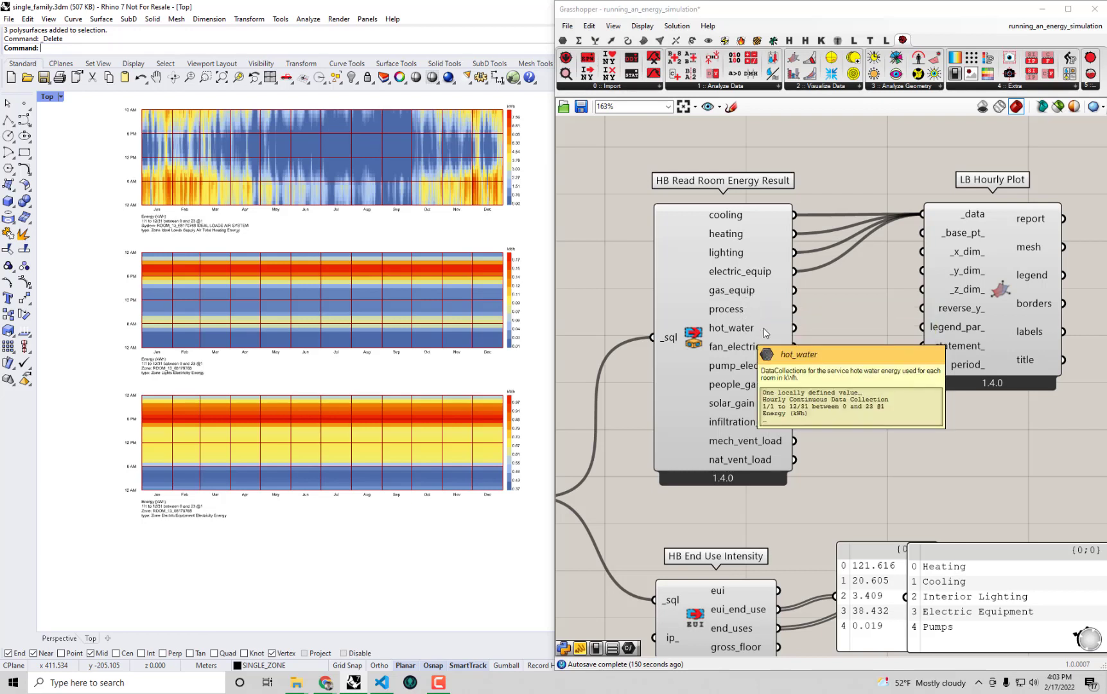
left_click_drag(794, 328, 923, 212)
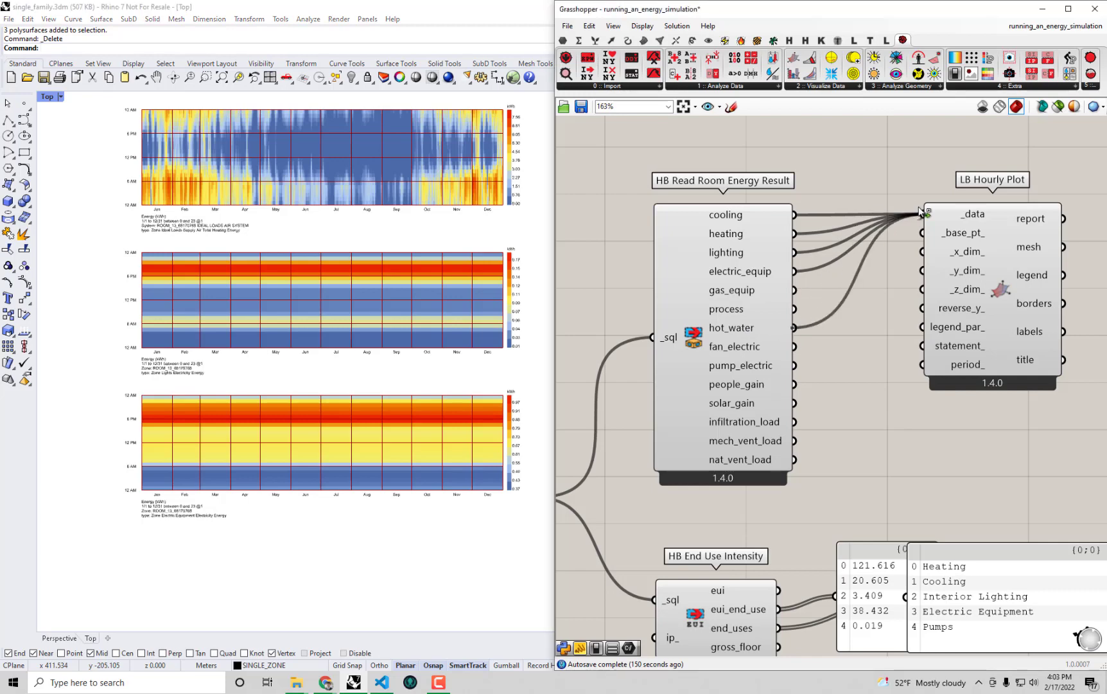
right_click_drag(414, 421, 398, 269)
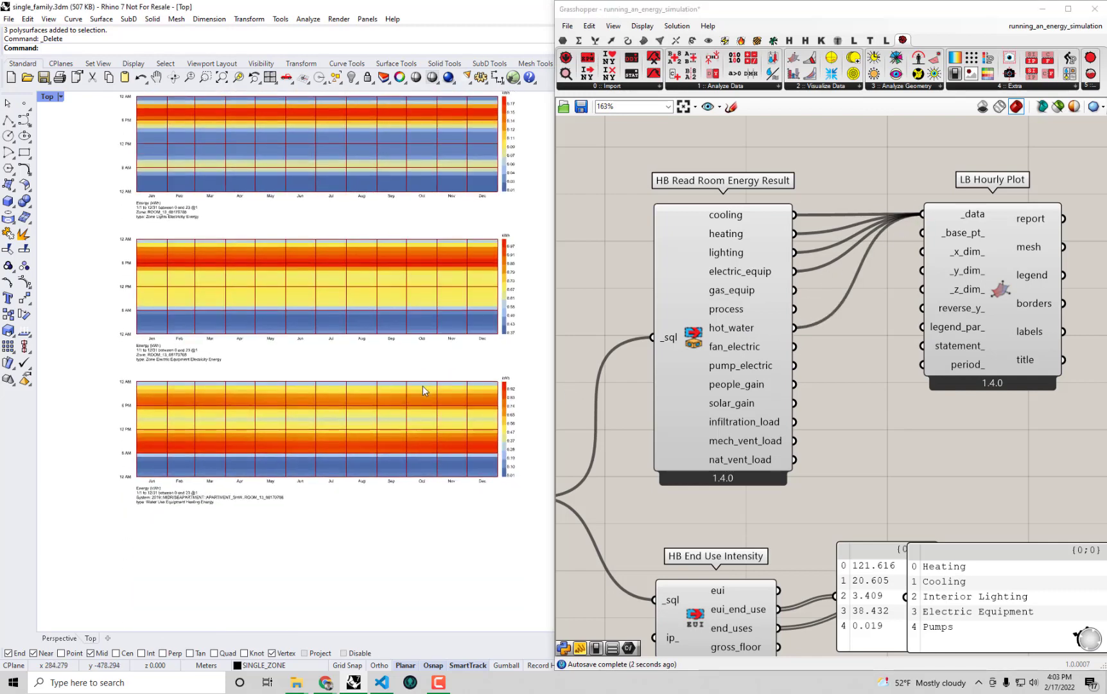
scroll(424, 389, "up", 2)
right_click_drag(423, 389, 421, 284)
scroll(457, 359, "up", 2)
scroll(458, 359, "down", 2)
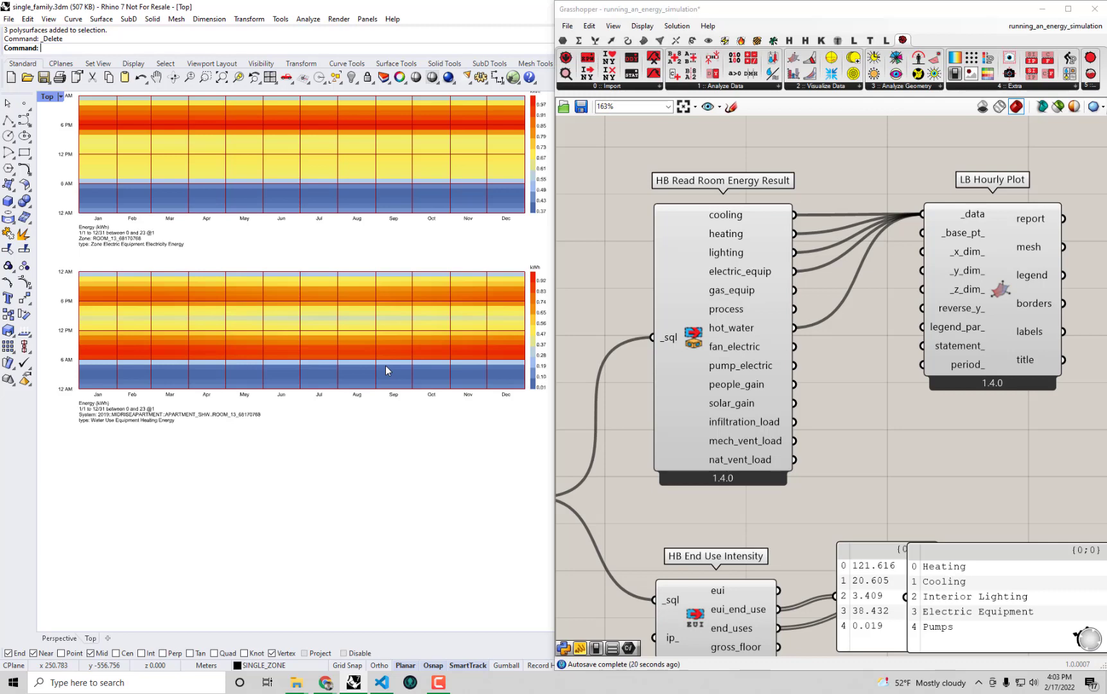
Examine the hot water plot's morning and evening hours up close, and view all five hourly plots together
scroll(156, 303, "up", 5)
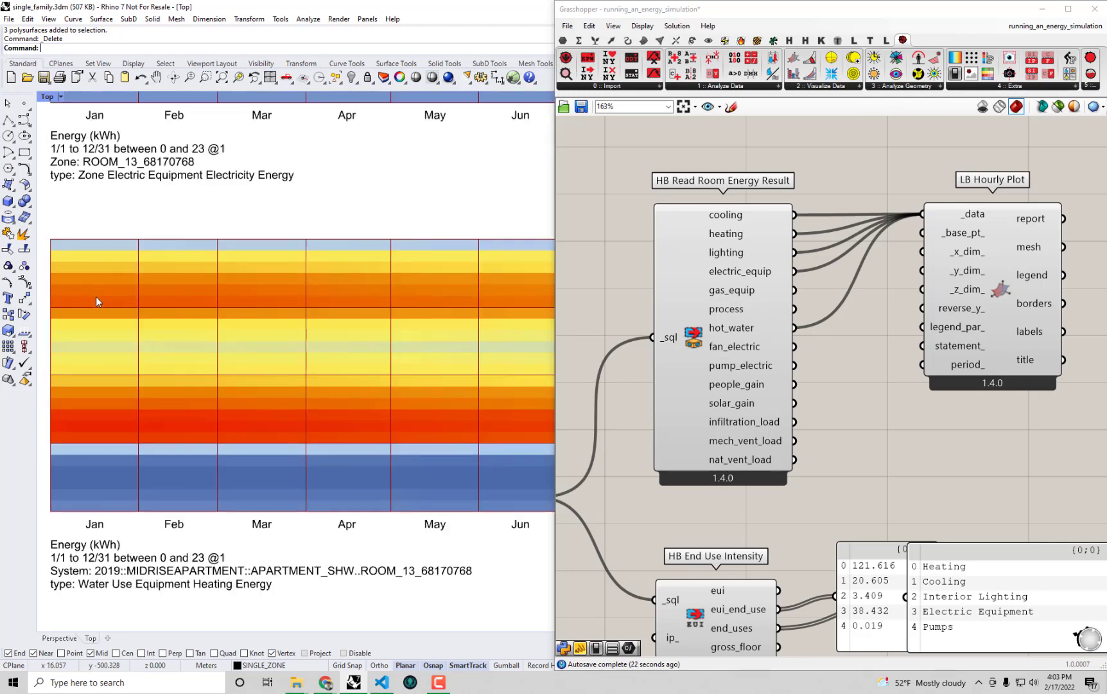
right_click_drag(97, 296, 142, 269)
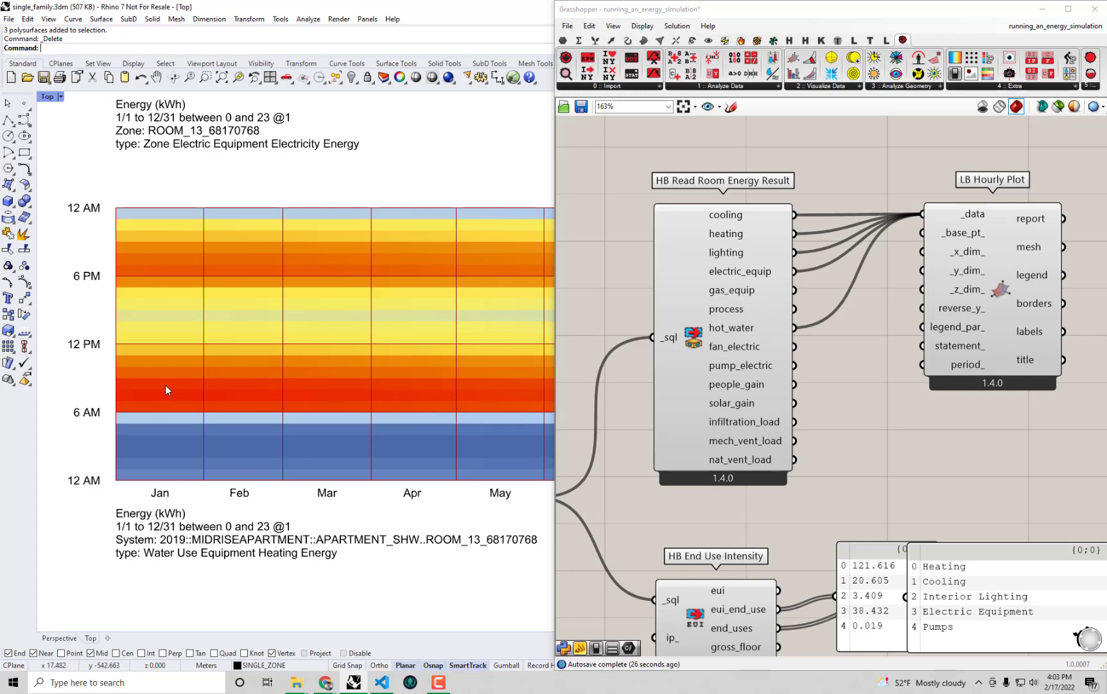
scroll(177, 385, "down", 4)
mouse_move(386, 385)
right_mouse_down()
mouse_move(251, 357)
mouse_move(404, 376)
right_mouse_up()
scroll(302, 361, "down", 2)
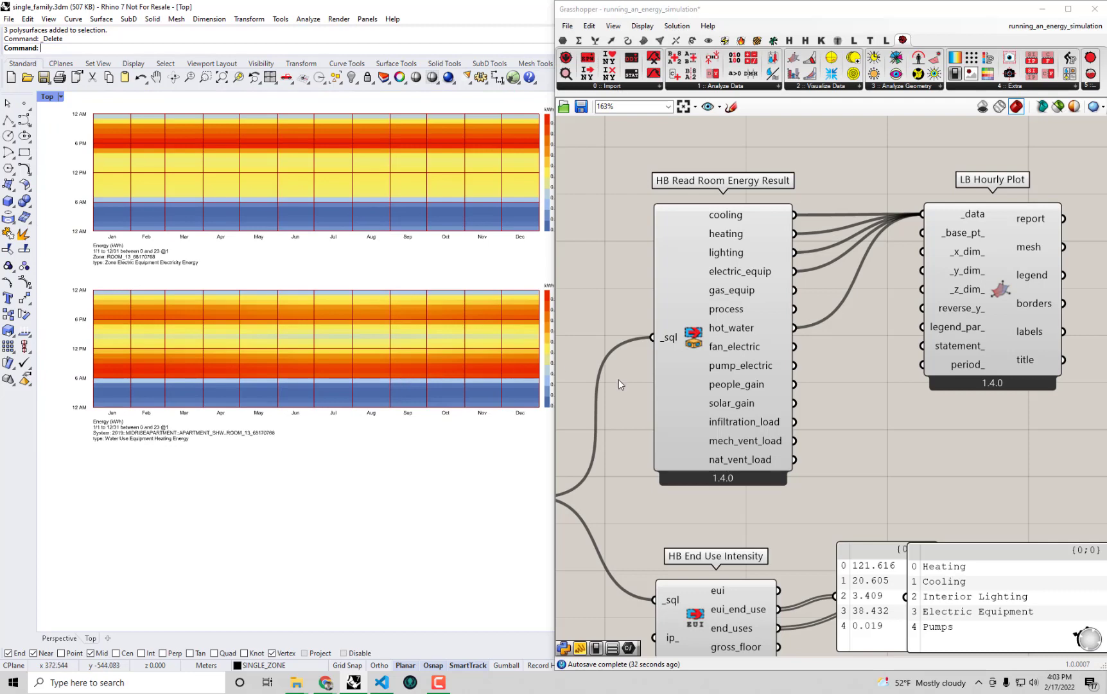
scroll(361, 369, "down", 1)
right_click_drag(355, 342, 352, 453)
scroll(355, 466, "down", 3)
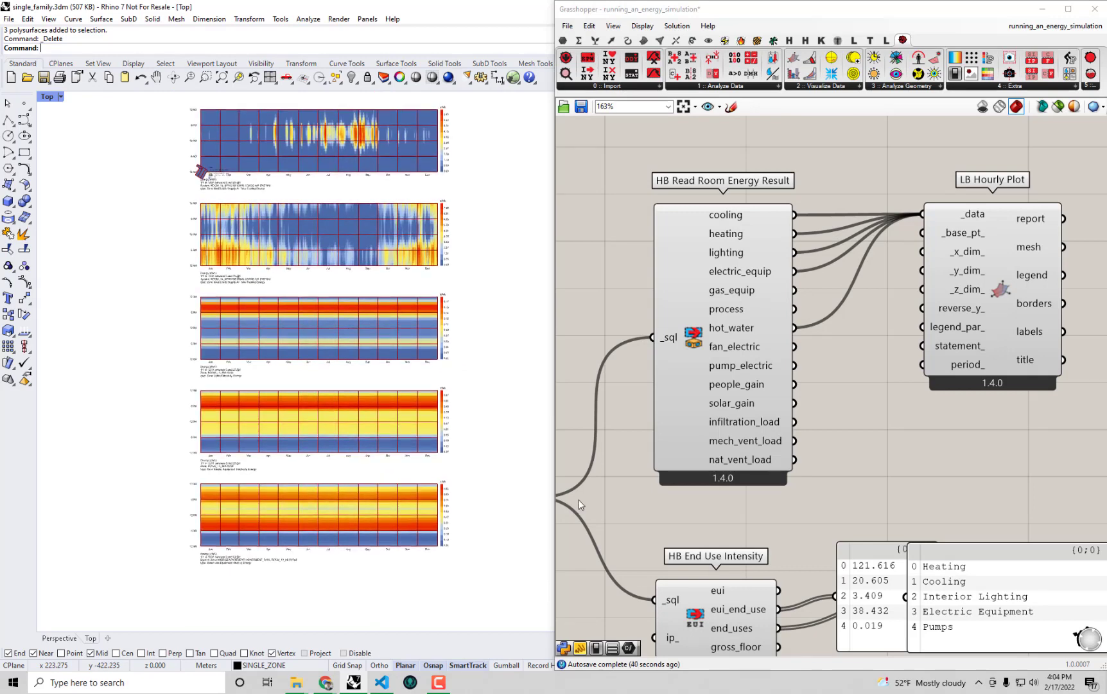
Read the description of the fan_electric output on HB Read Room Energy Result
right_click_drag(1005, 555, 973, 431)
left_click_drag(1062, 590, 844, 411)
right_click_drag(876, 324, 887, 423)
left_click(887, 423)
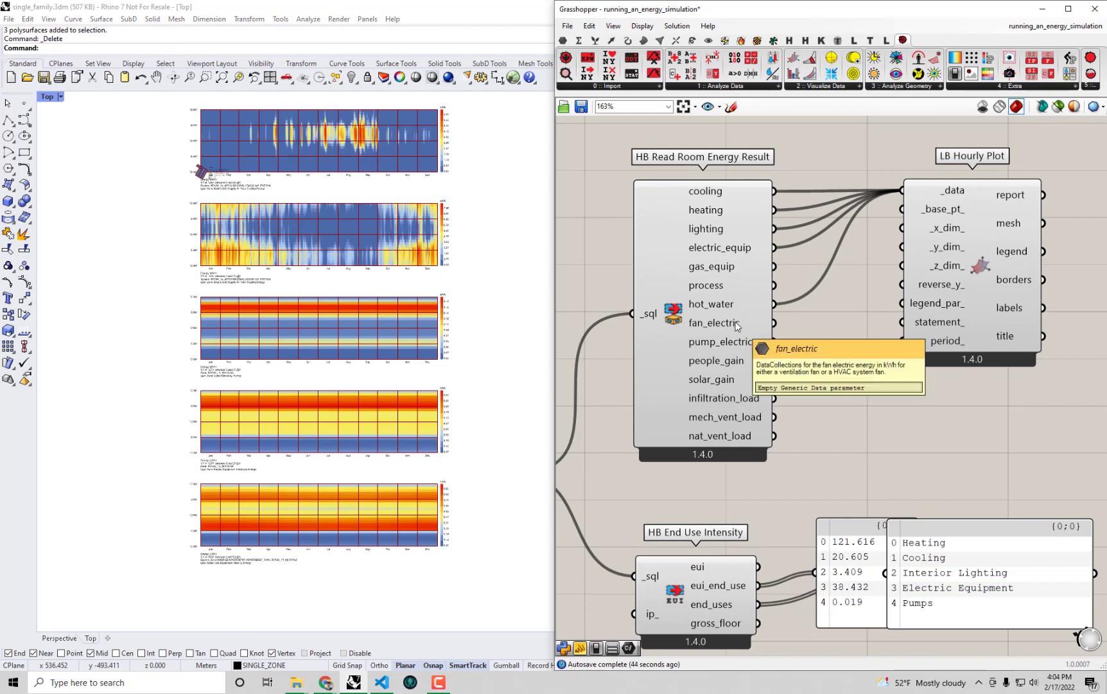
mouse_move(731, 347)
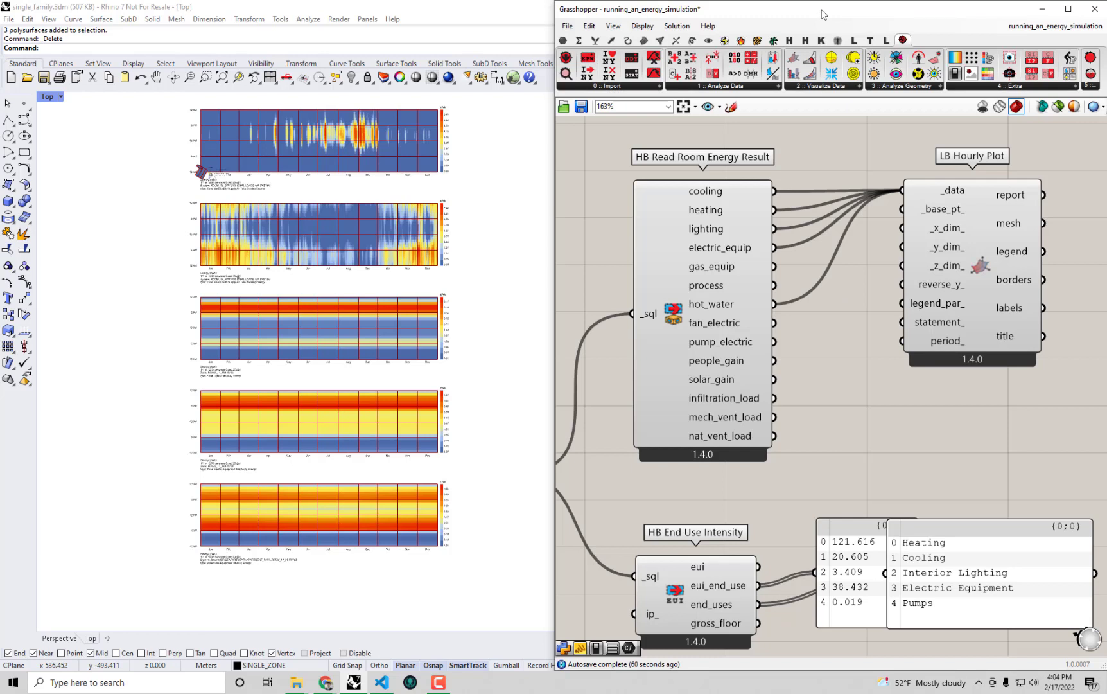
Maximize the Grasshopper window and add an HB Simulation Output component below the weather download and run toggle
left_click_drag(823, 12, 803, 0)
right_click_drag(533, 235, 817, 229)
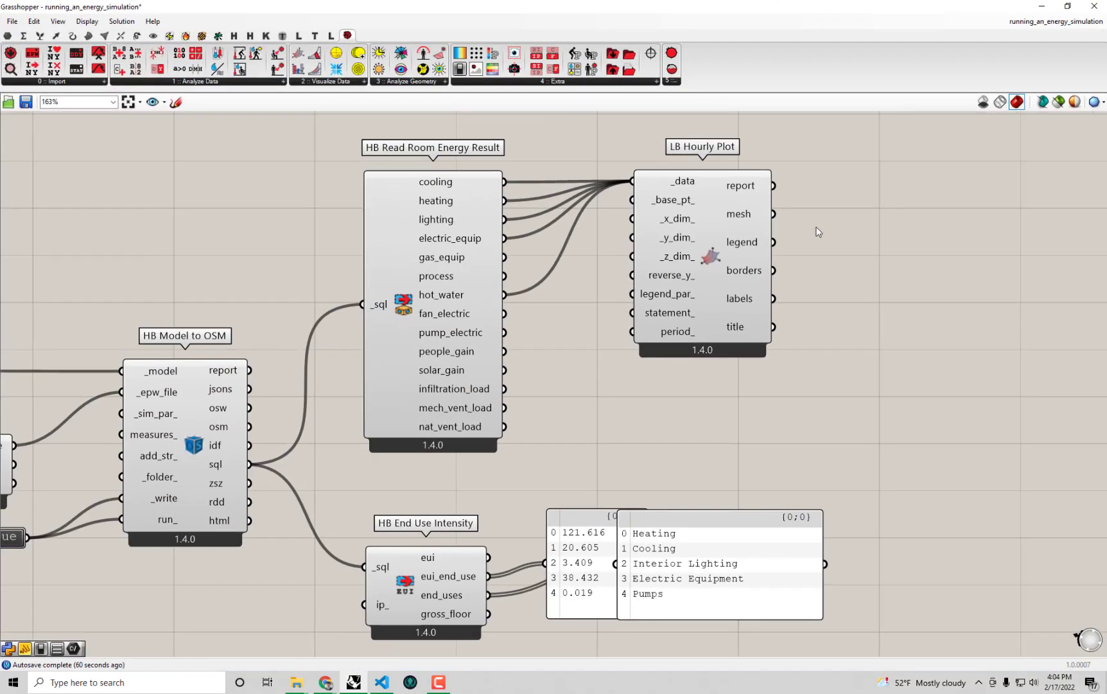
right_click_drag(264, 186, 449, 78)
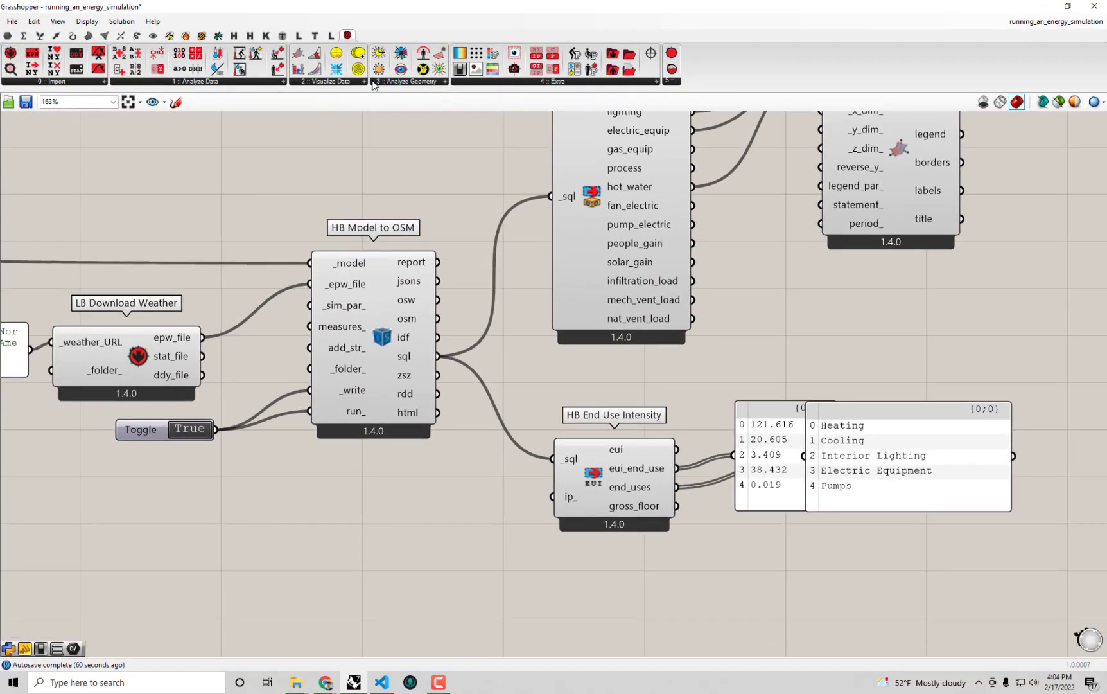
left_click(186, 35)
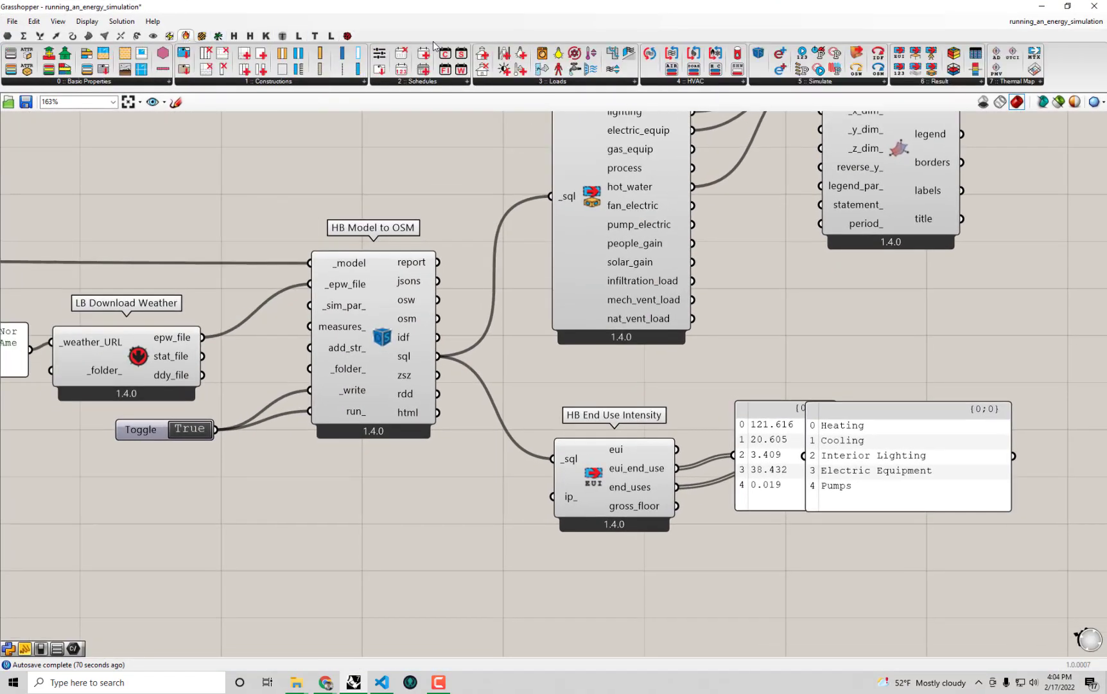
left_click(846, 83)
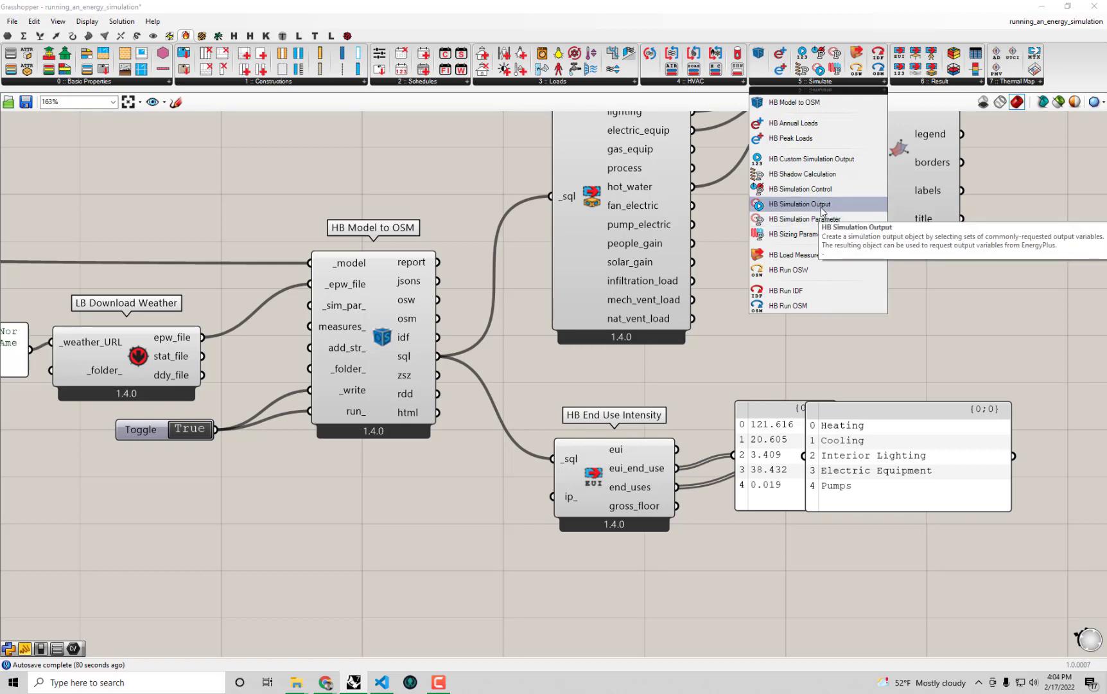
left_click(822, 210)
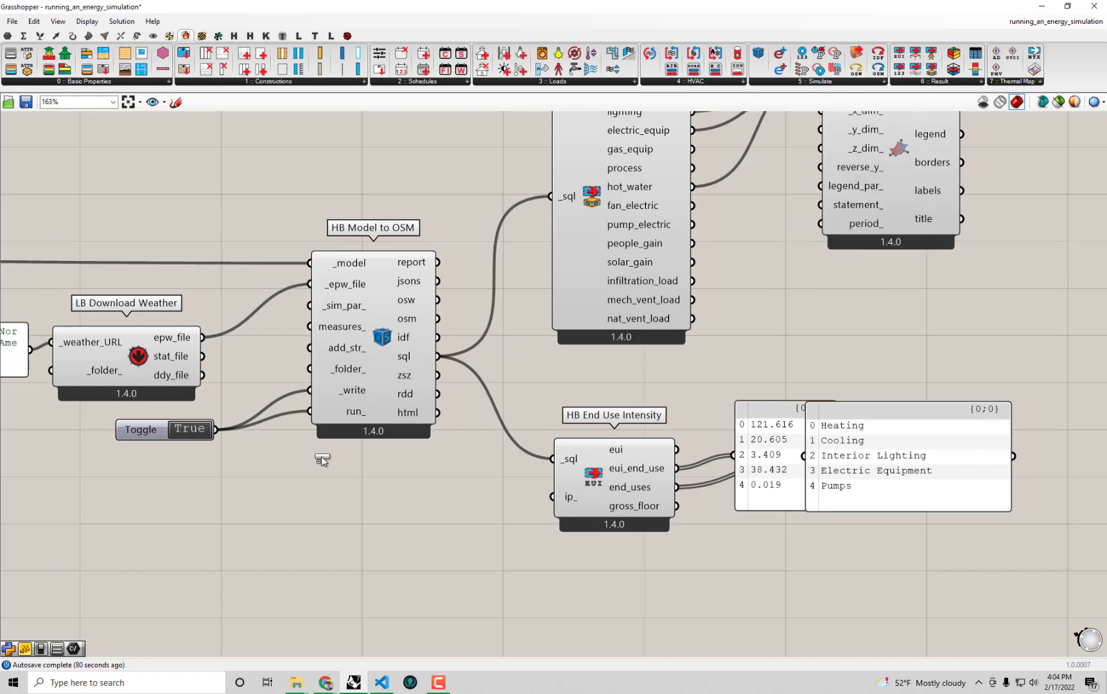
left_click(212, 529)
right_click_drag(213, 529, 370, 386)
left_click_drag(383, 377, 330, 512)
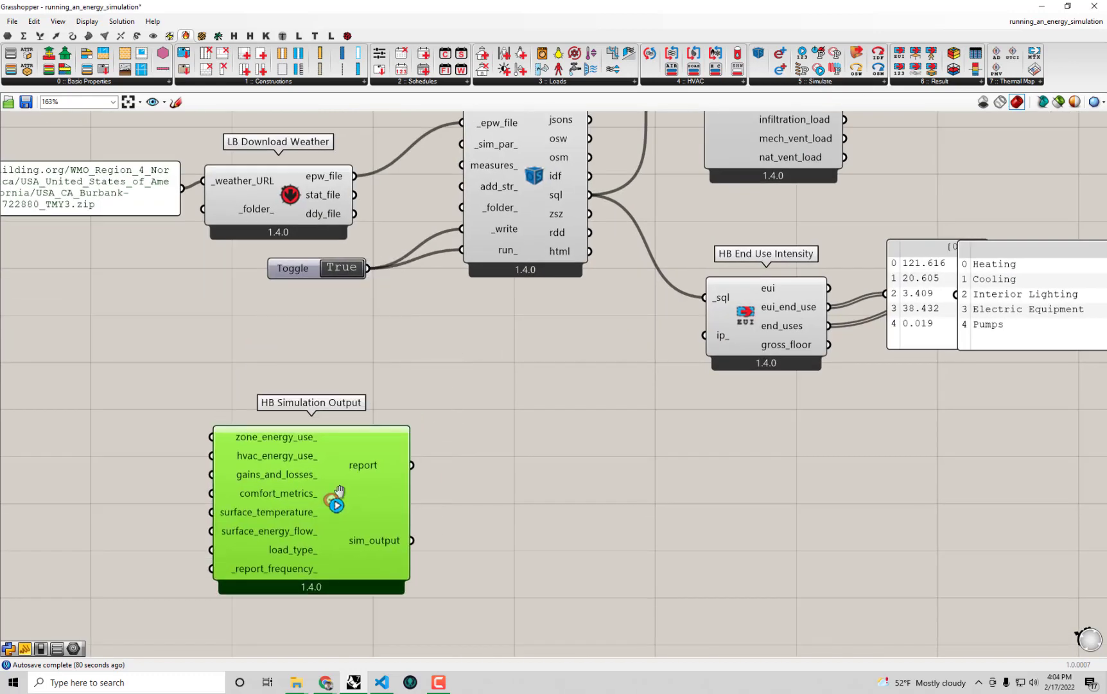
Position the HB Simulation Output component just below the run toggle, with free space for its inputs
right_click_drag(330, 512, 492, 500)
left_click_drag(493, 501, 514, 499)
right_click_drag(649, 331, 624, 429)
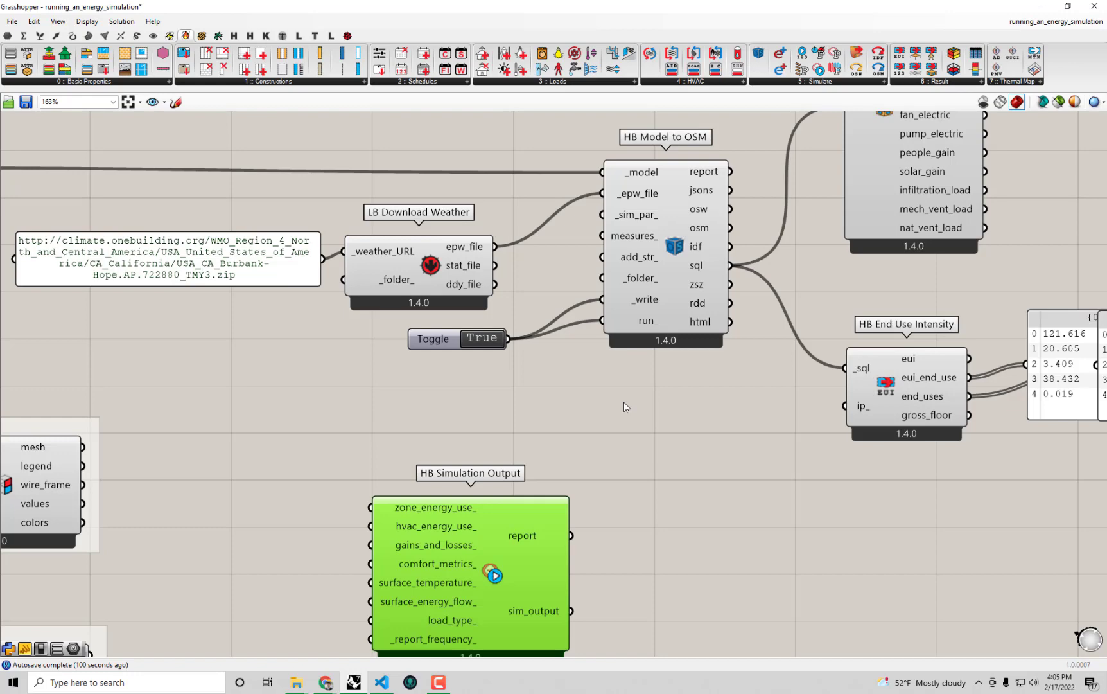
right_click_drag(537, 507, 530, 453)
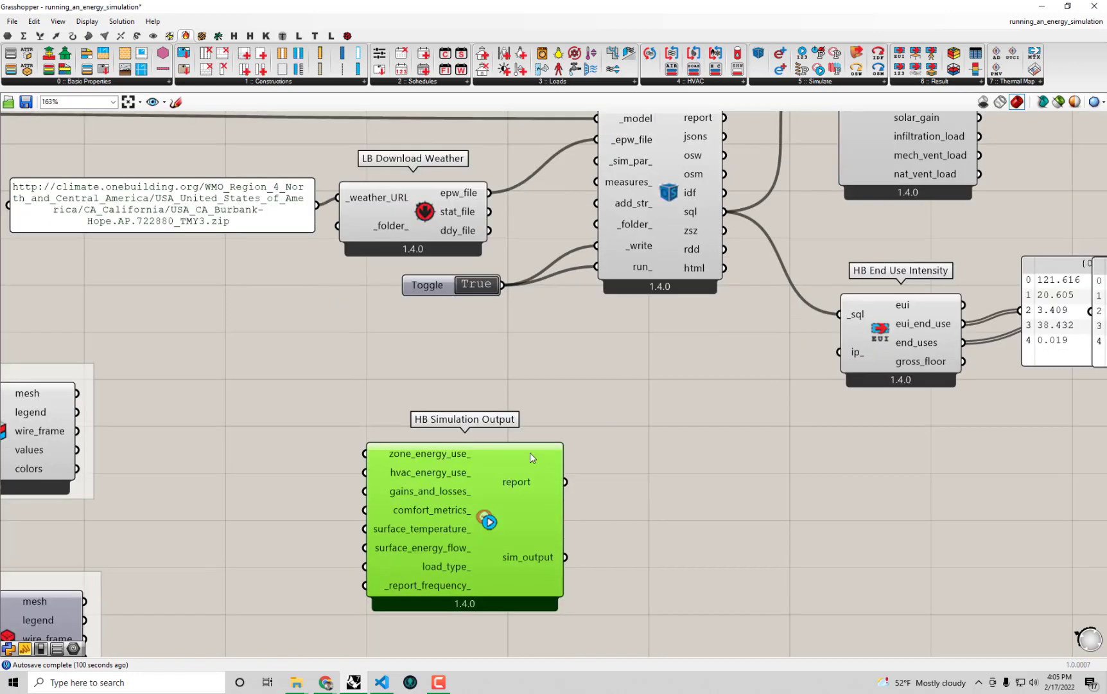
left_click_drag(486, 516, 489, 469)
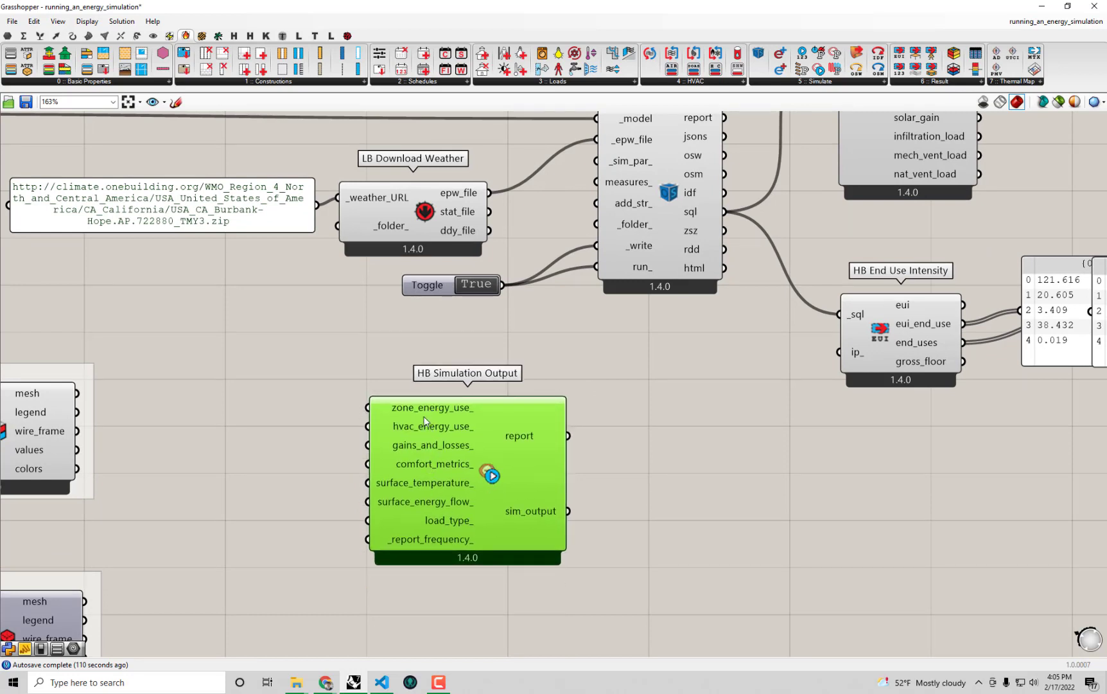
left_click_drag(454, 508, 459, 509)
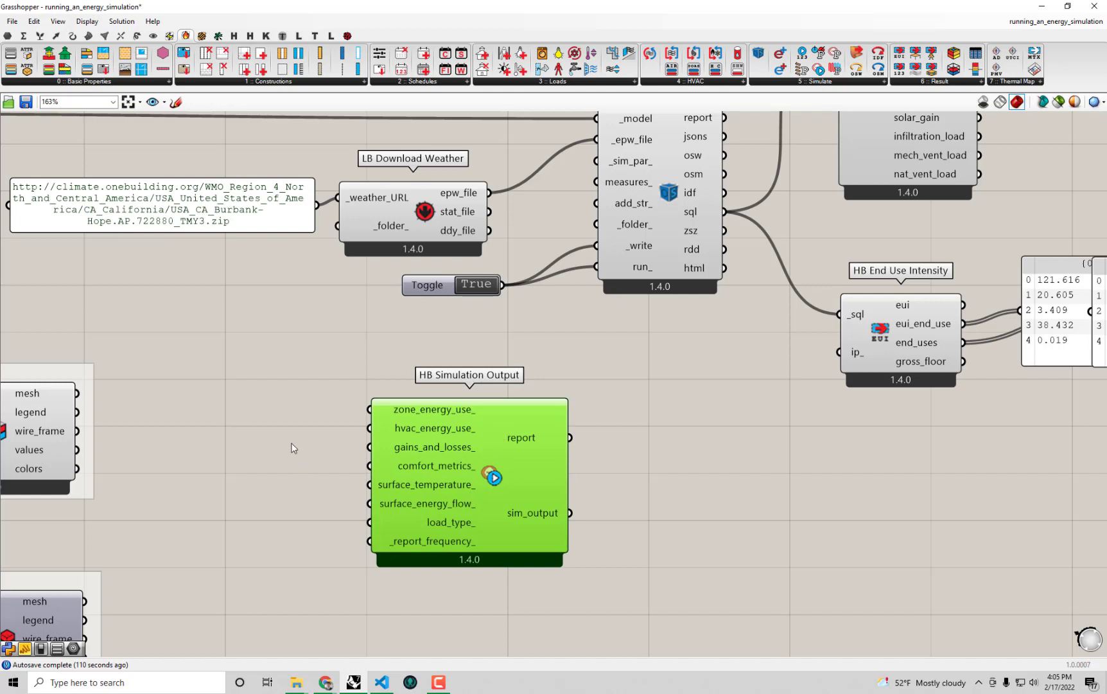
Add a Boolean Toggle set to True and connect it to the zone_energy_use_ input of HB Simulation Output
double_click(228, 424)
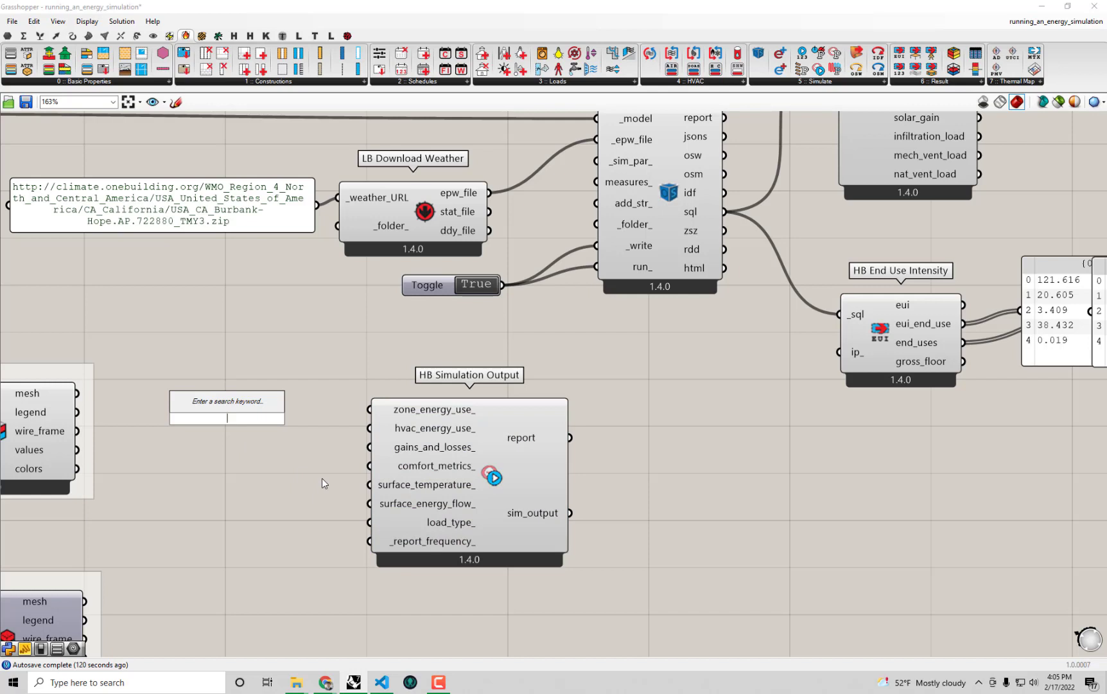
type("bool")
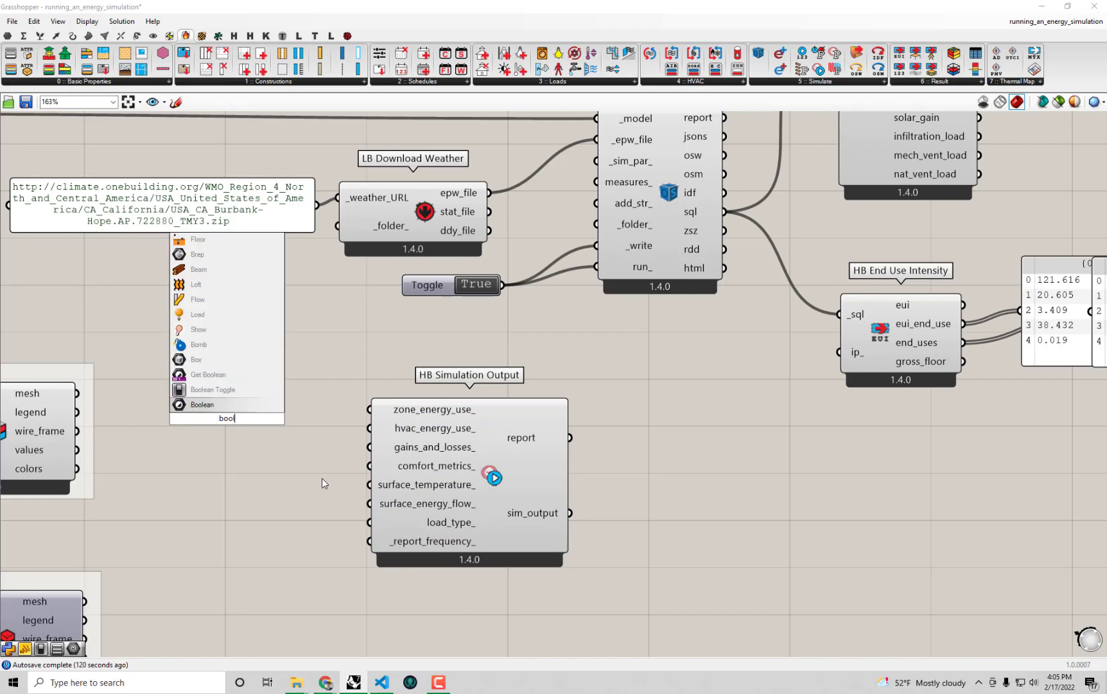
left_click(244, 393)
left_click_drag(252, 419, 271, 421)
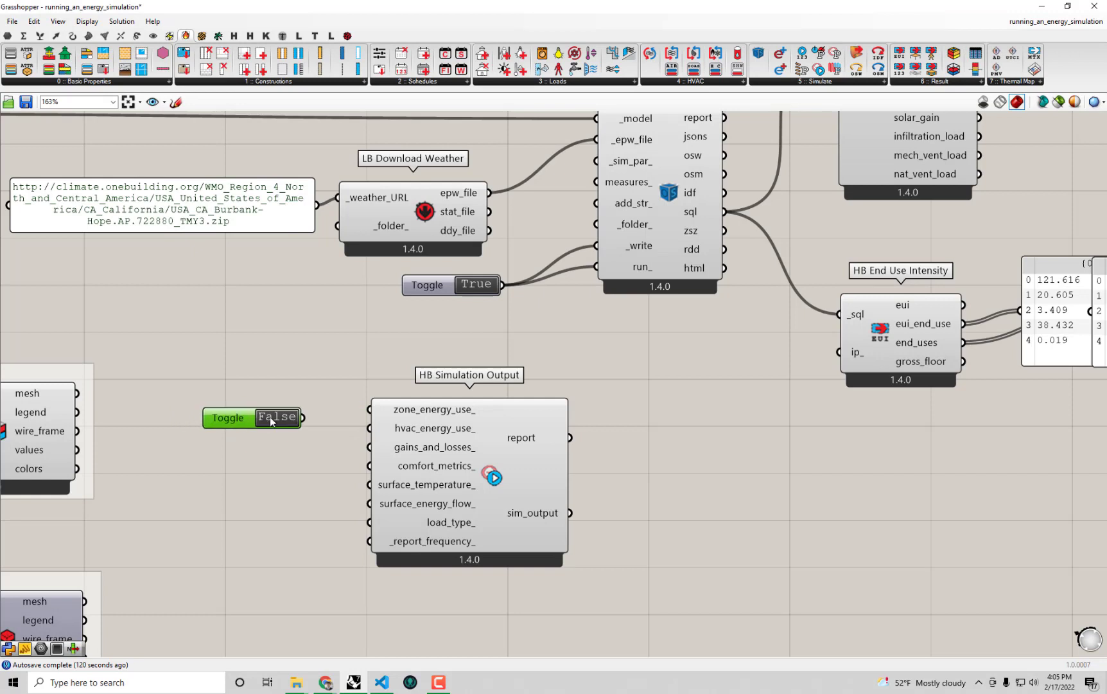
double_click(271, 419)
mouse_move(435, 509)
left_click_drag(303, 417, 375, 409)
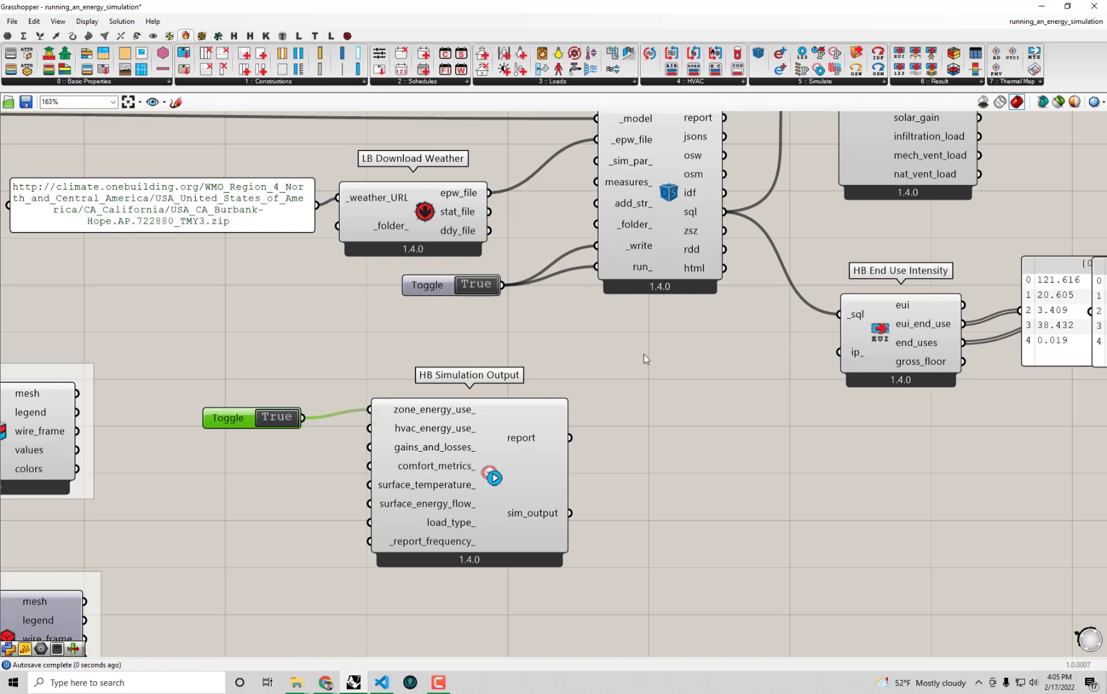
Nudge the HB Read Room Energy Result component, and shift HB Simulation Output slightly away from its toggle
right_click_drag(644, 353, 584, 474)
left_click_drag(866, 156, 860, 192)
right_click_drag(543, 460, 607, 375)
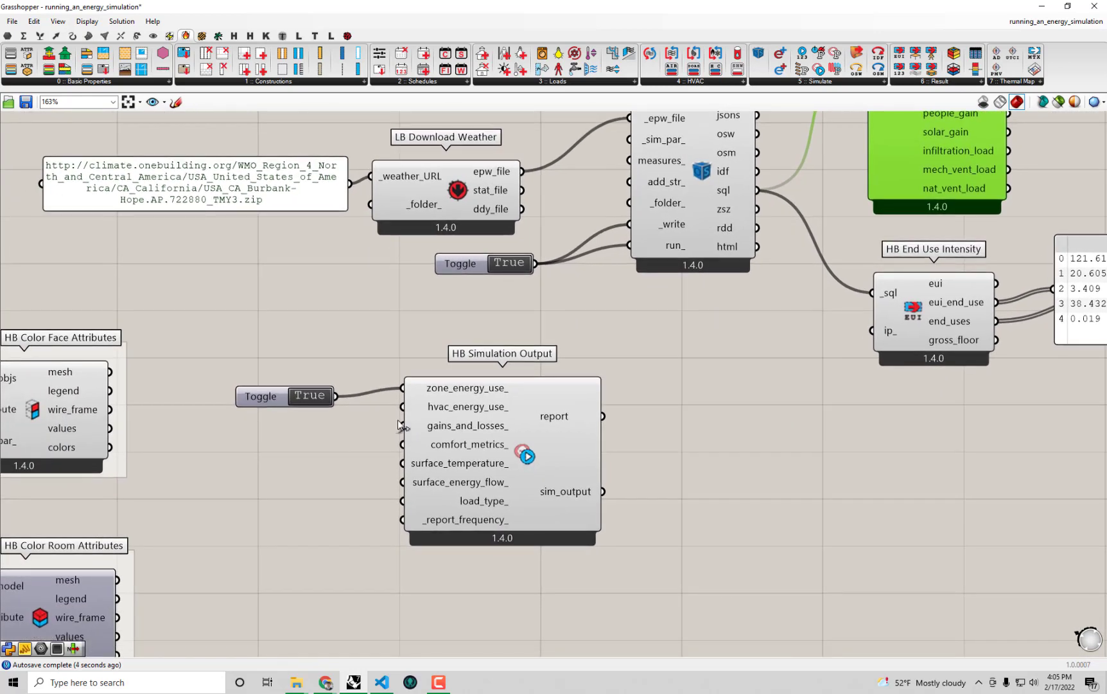
left_click(494, 427)
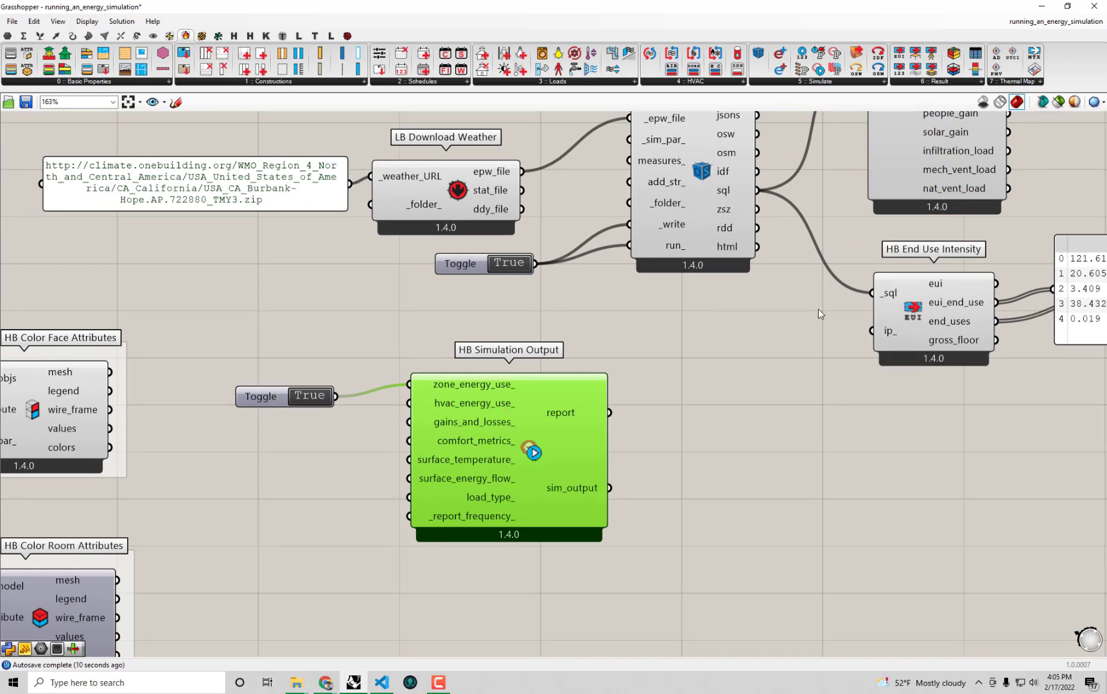
scroll(819, 308, "down", 2)
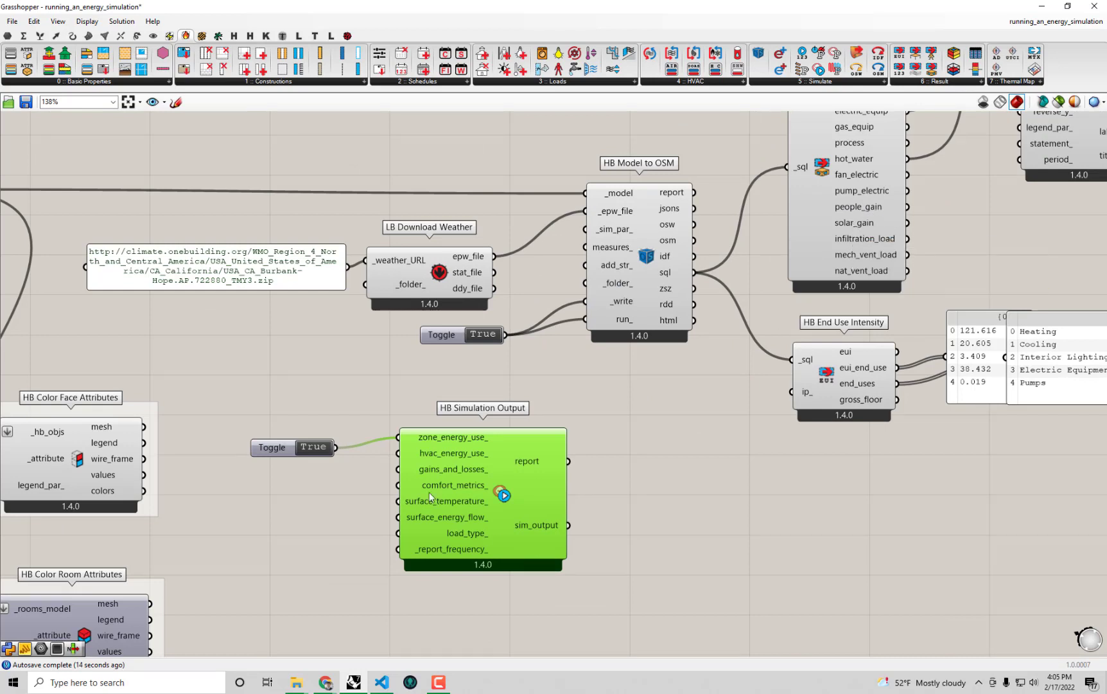
left_click_drag(505, 486, 516, 483)
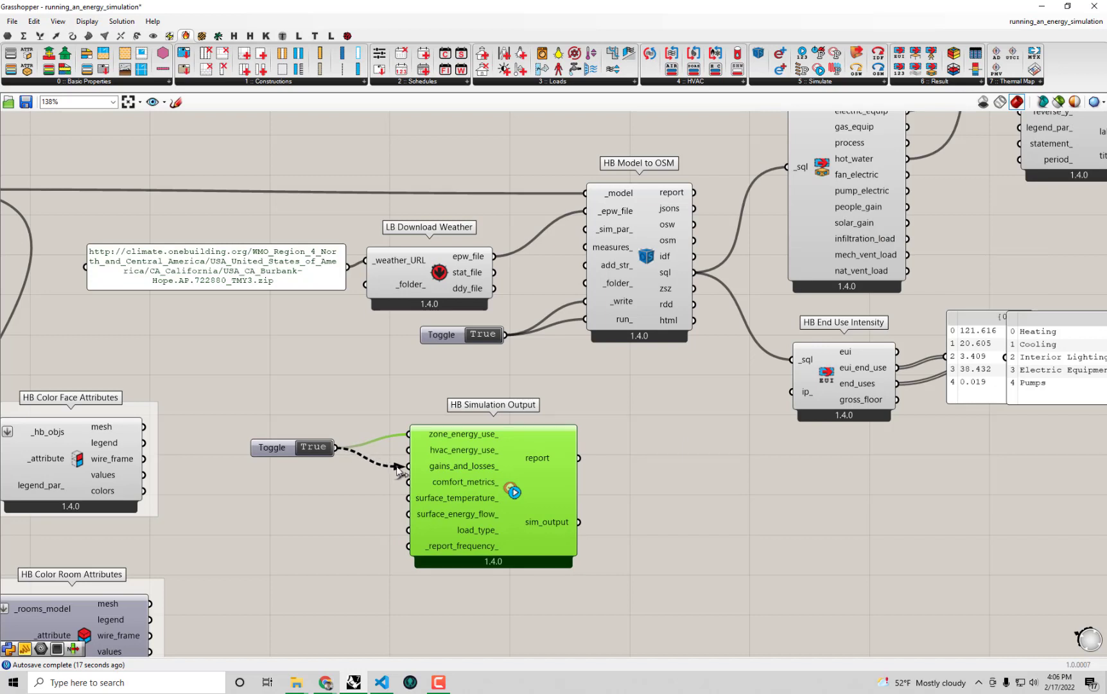
Connect the True toggle to gains_and_losses_, comfort_metrics_ and surface_energy_flow_ on HB Simulation Output, and align the component with the toggle
left_click_drag(397, 467, 409, 466)
mouse_move(472, 487)
left_click_drag(340, 452, 406, 483)
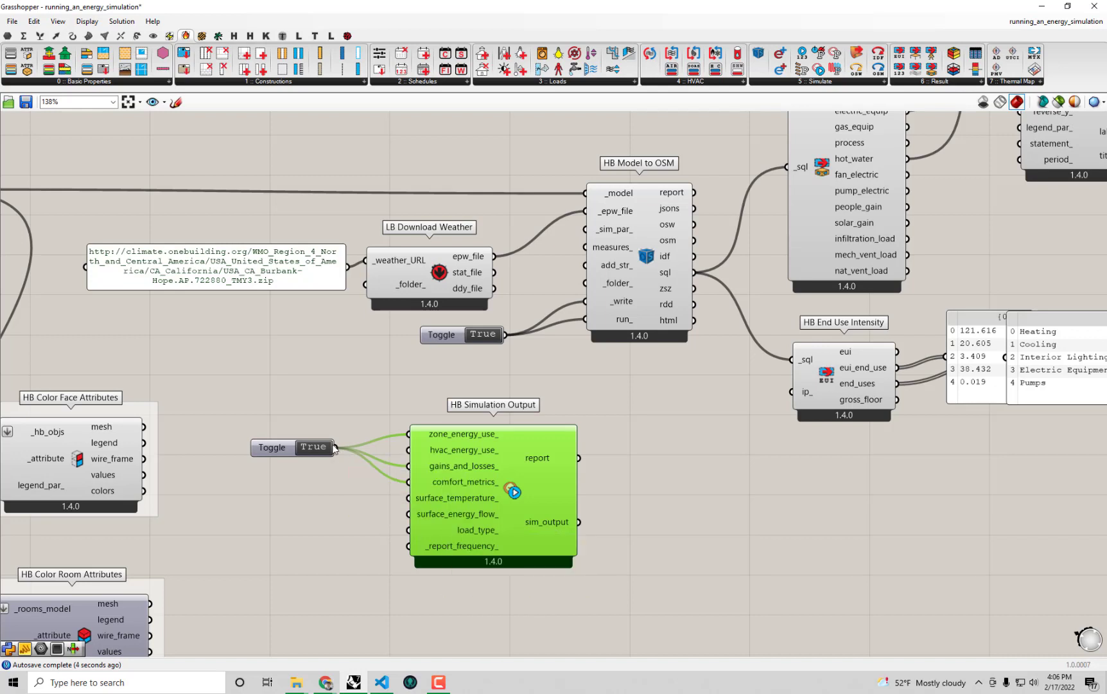
left_click_drag(334, 448, 408, 513)
left_click_drag(483, 530, 476, 508)
left_click_drag(587, 600, 245, 399)
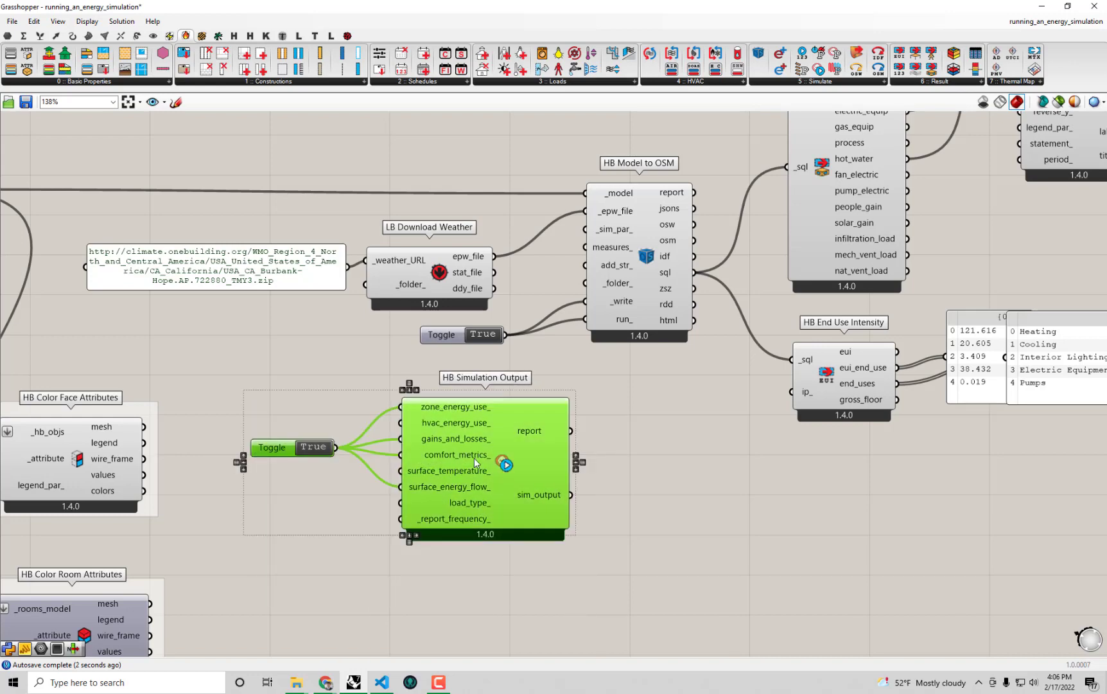
left_click(619, 457)
Add an HB Simulation Parameter component beside HB Simulation Output and connect sim_output to its _output_ input
scroll(647, 491, "down", 2)
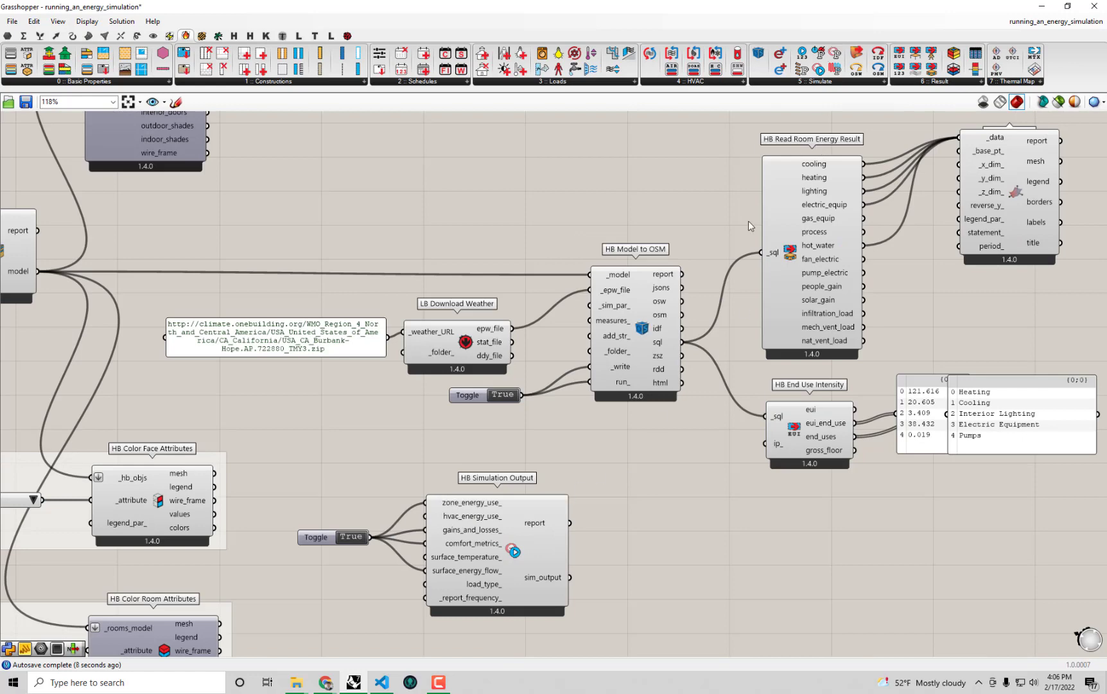
right_click_drag(749, 220, 669, 206)
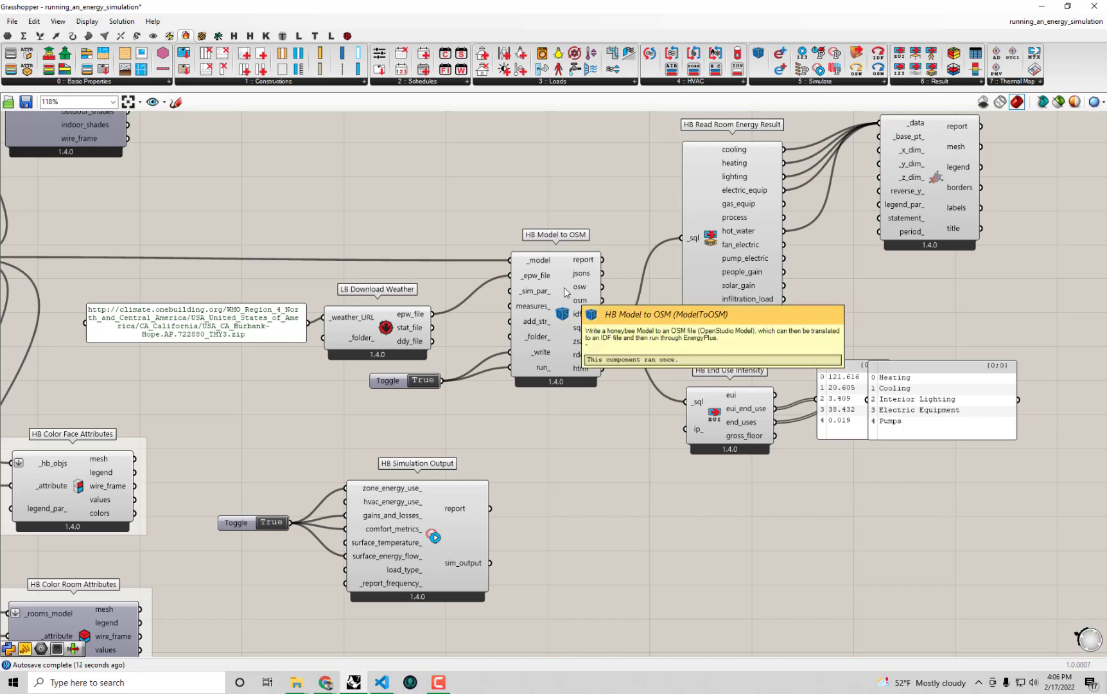
scroll(495, 553, "up", 2)
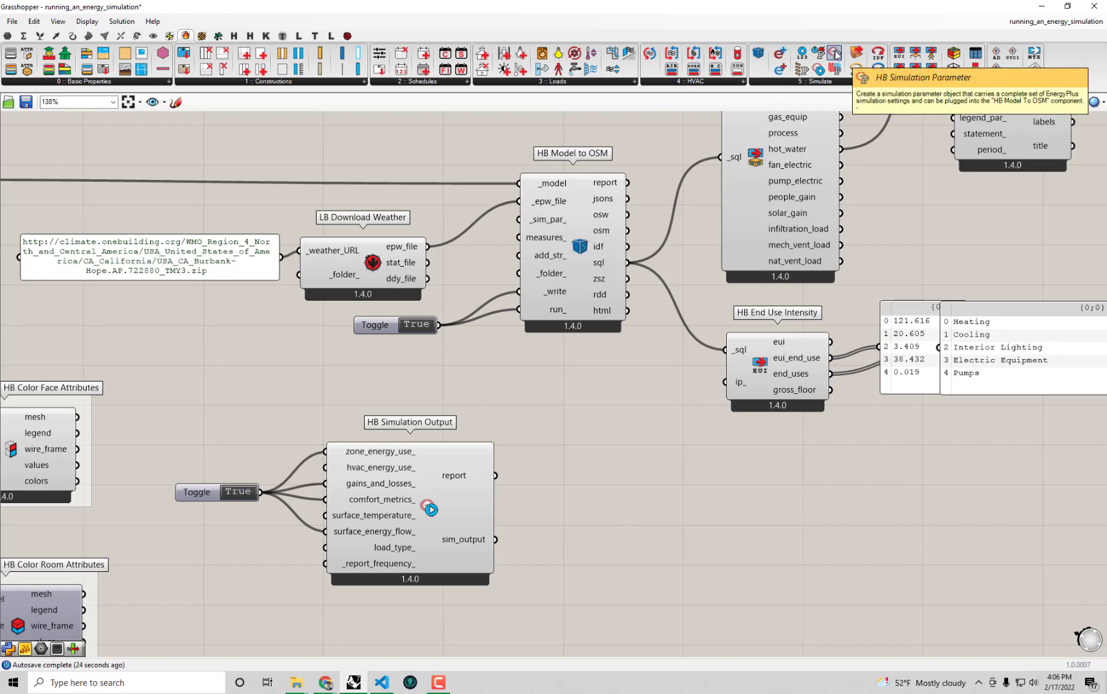
left_click_drag(836, 55, 636, 514)
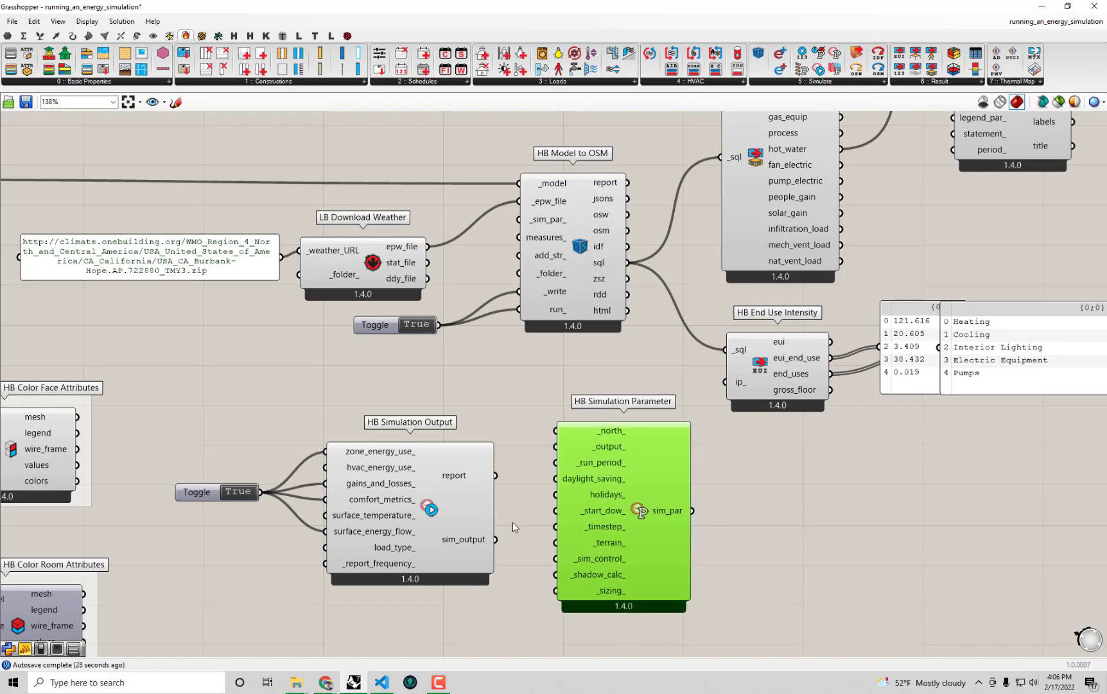
scroll(507, 536, "up", 2)
left_click_drag(469, 547, 557, 432)
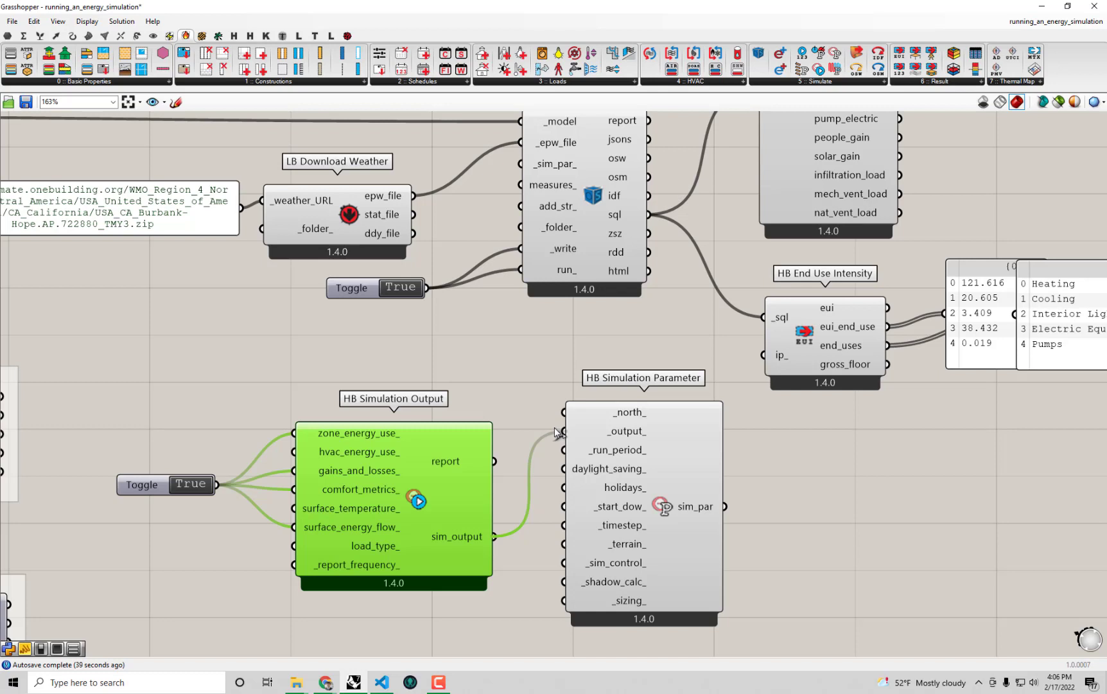
left_click_drag(633, 494, 633, 476)
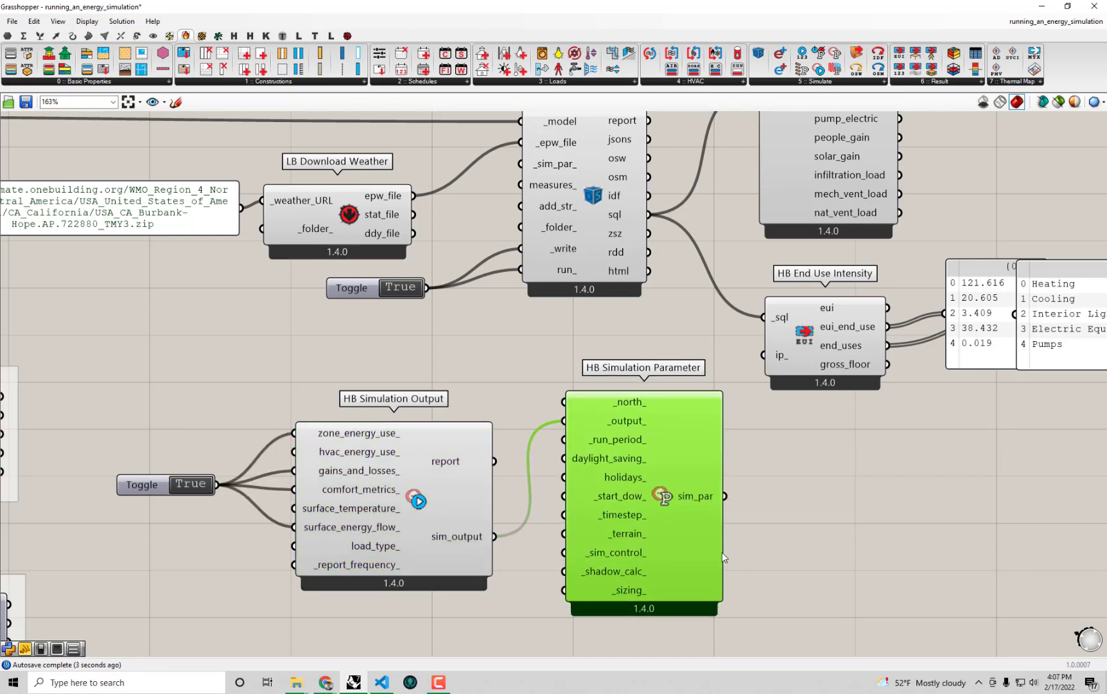
Shift the toggle, HB Simulation Output and HB Simulation Parameter together slightly away from the result components
mouse_move(709, 501)
mouse_move(632, 477)
scroll(650, 607, "down", 3)
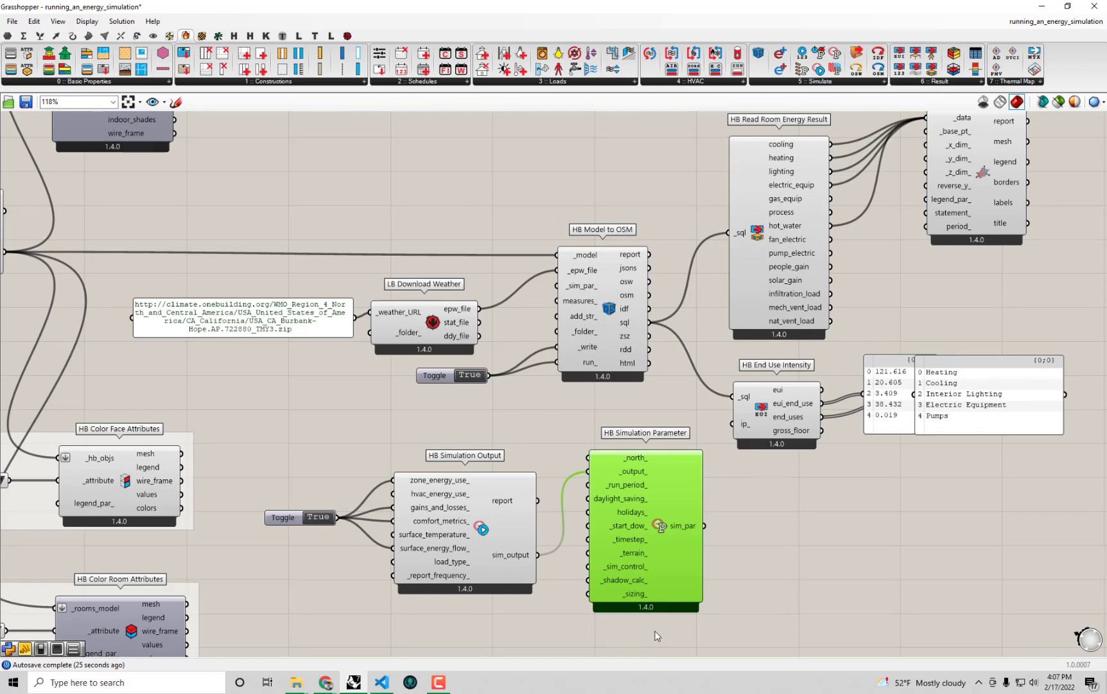
left_click_drag(707, 633, 324, 497)
left_click_drag(670, 522, 638, 514)
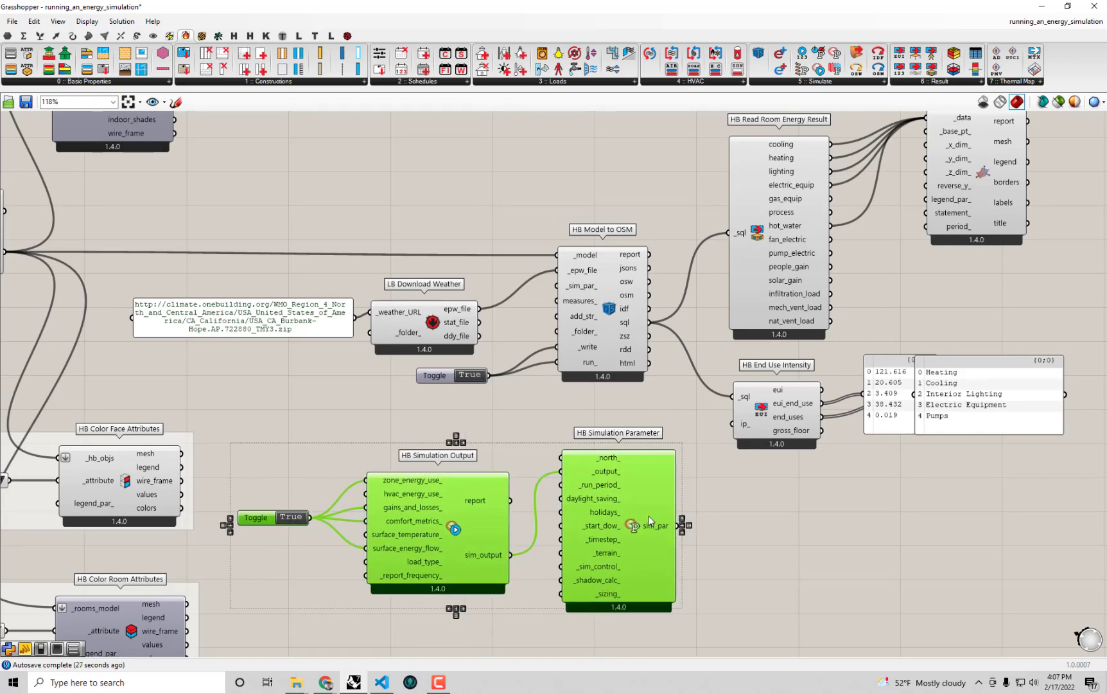
left_click(751, 559)
left_click(660, 567)
scroll(659, 516, "down", 2)
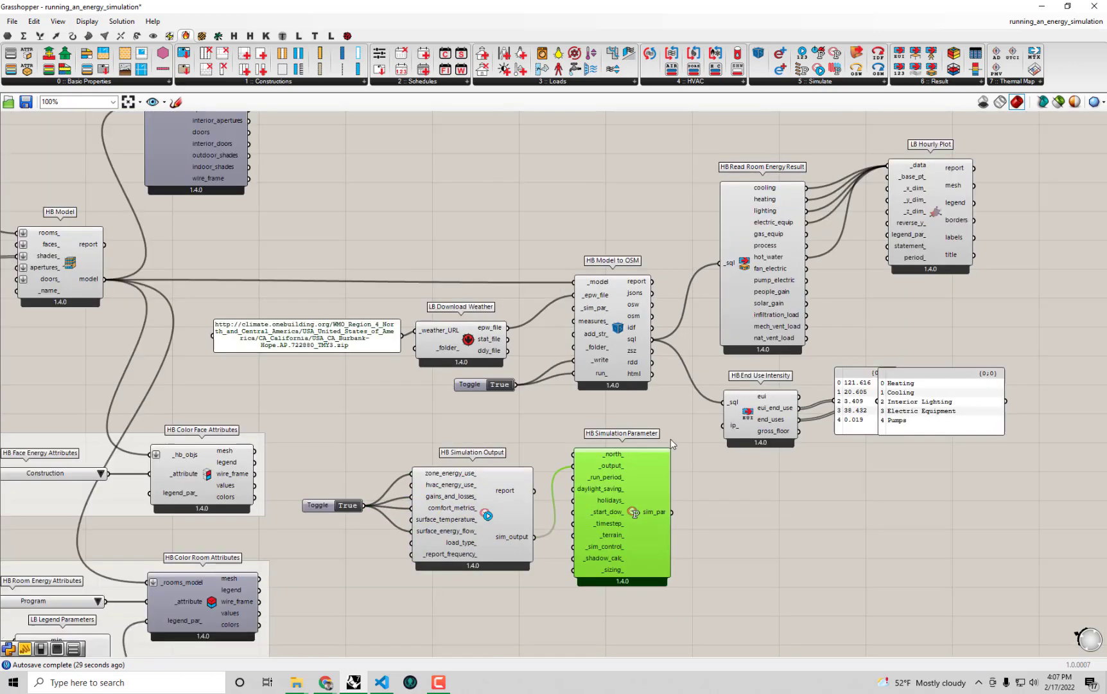
Move the weather URL panel, weather download, run toggle, HB Model to OSM and all result components together further right on the canvas
left_click_drag(1080, 426, 500, 159)
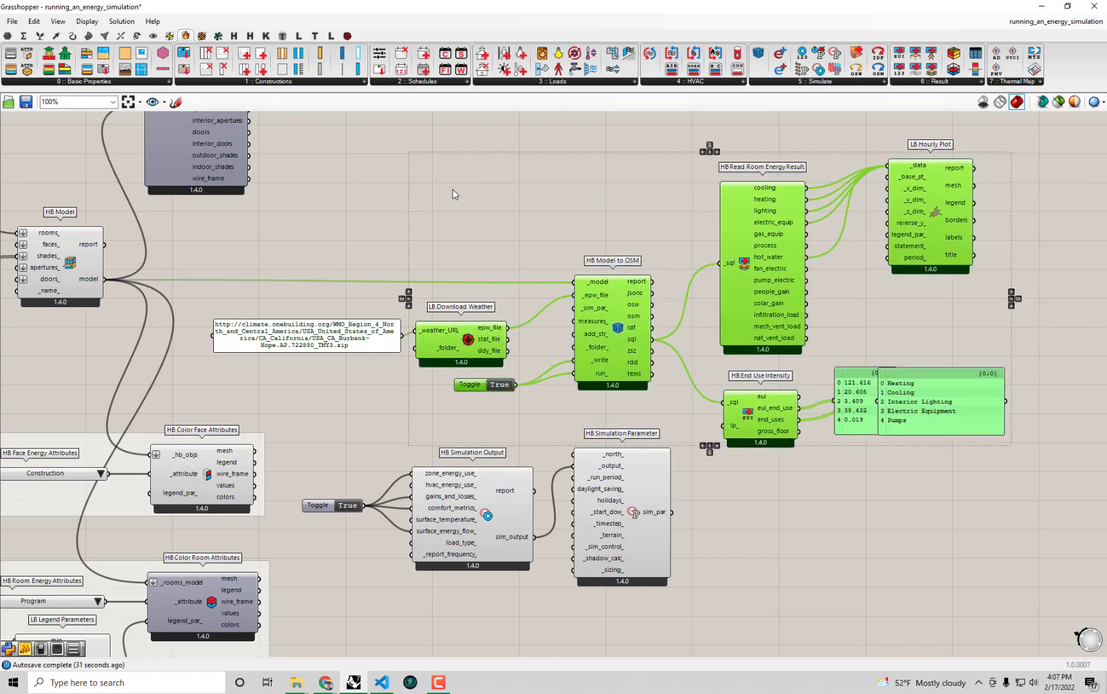
left_click(366, 342, "shift")
left_click_drag(470, 340, 638, 340)
left_click(898, 506)
right_click_drag(898, 505, 730, 510)
right_click_drag(598, 515, 540, 496)
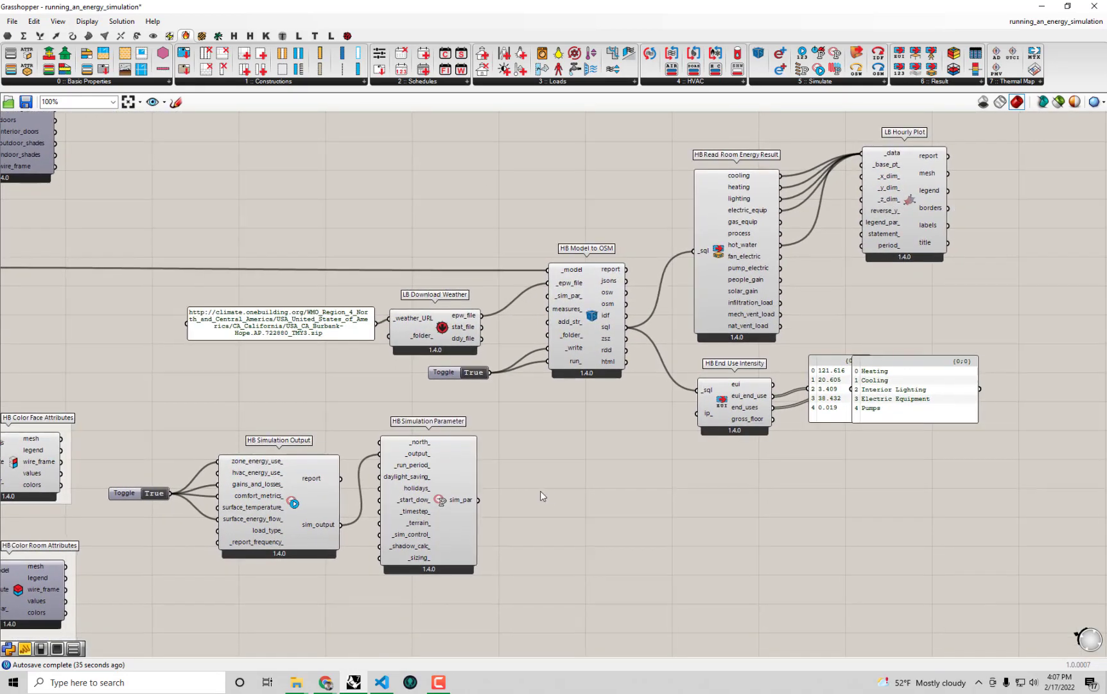
Group the True toggle, HB Simulation Output and HB Simulation Parameter, and adjust the group's position slightly
left_click_drag(530, 580, 126, 413)
key("ctrl+g")
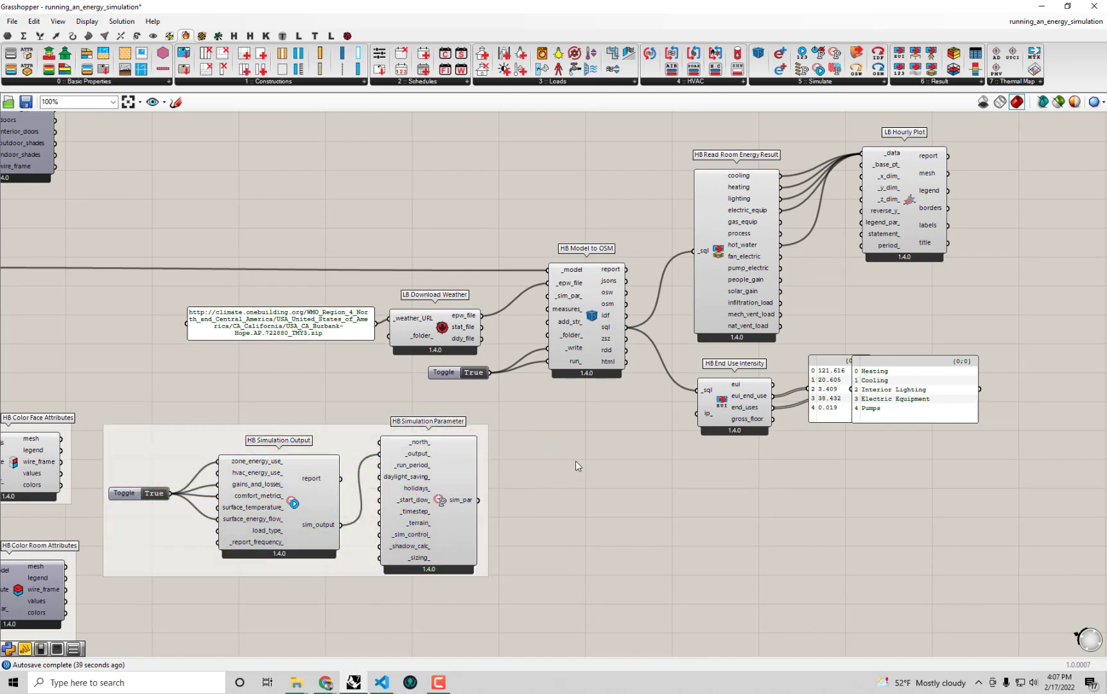
left_click_drag(339, 434, 348, 432)
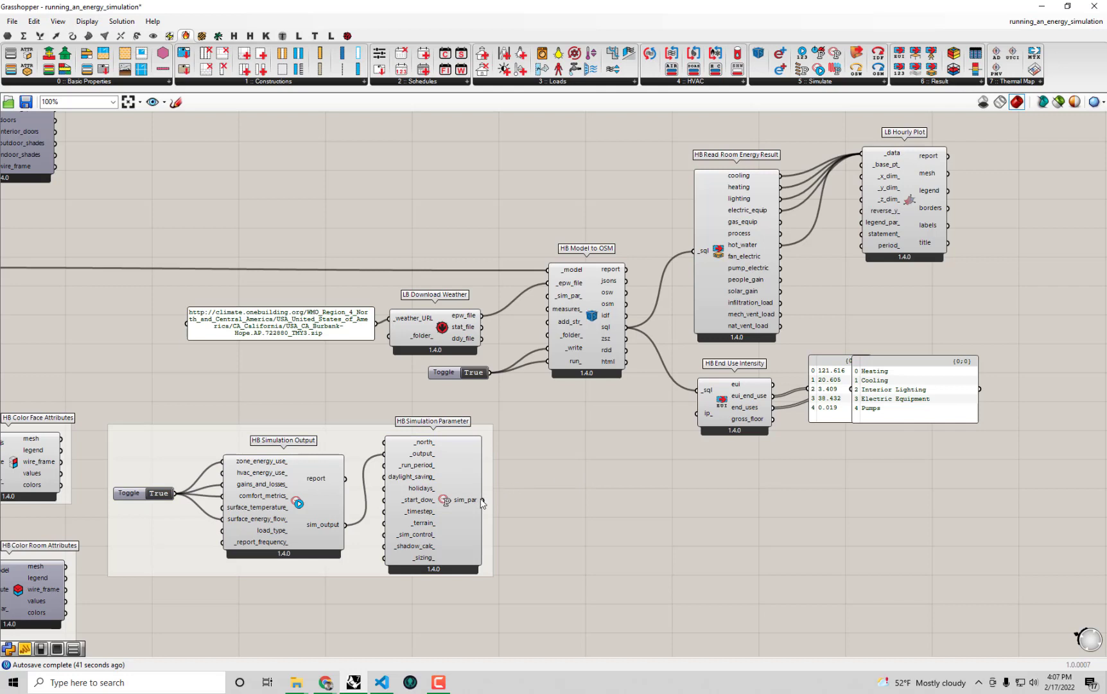
Connect sim_par to the _sim_par_ input of HB Model to OSM to rerun the simulation, moving the console window aside
left_click_drag(483, 500, 549, 296)
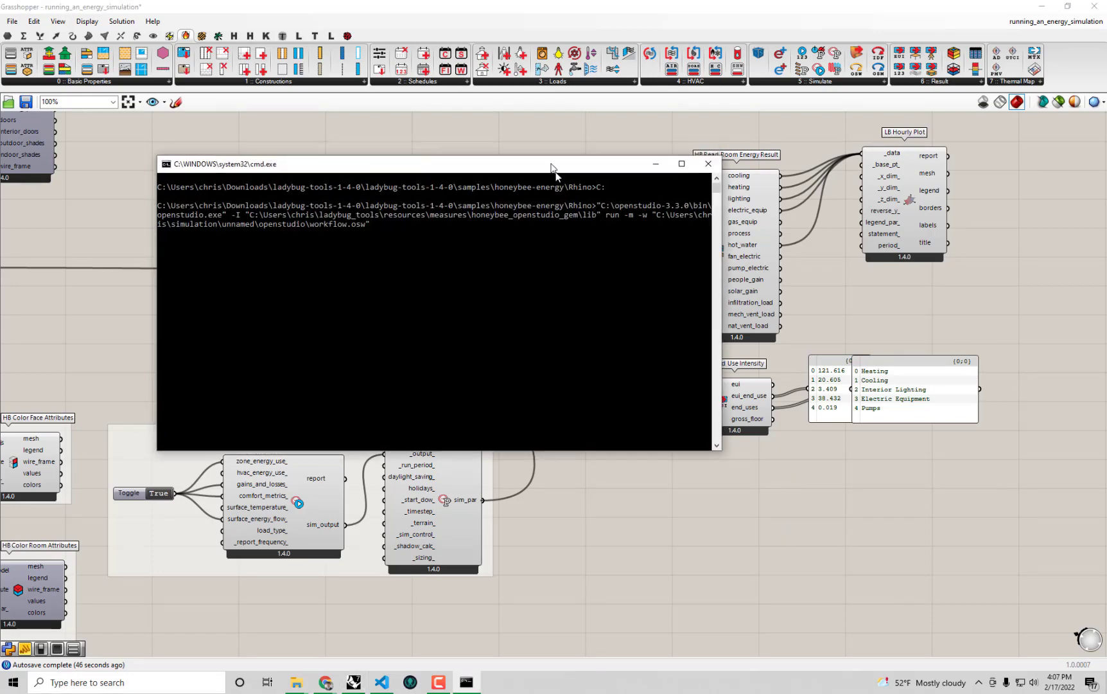
left_click_drag(549, 159, 935, 365)
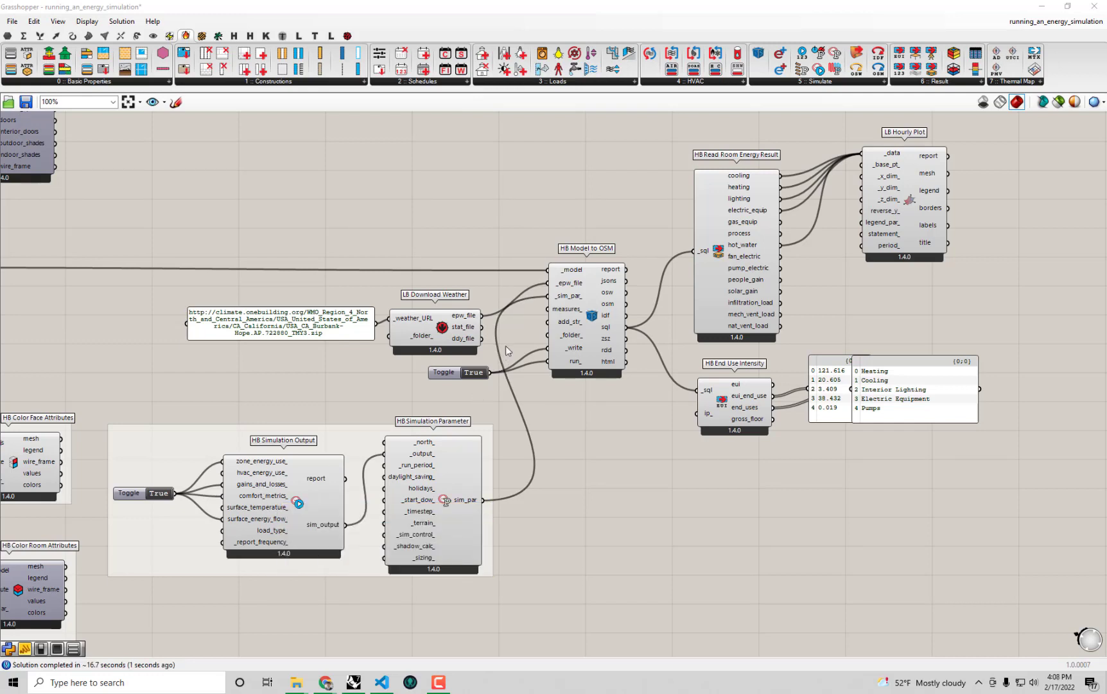
Move the weather URL panel and LB Download Weather together slightly up, away from HB Model to OSM
left_click_drag(398, 361, 307, 301)
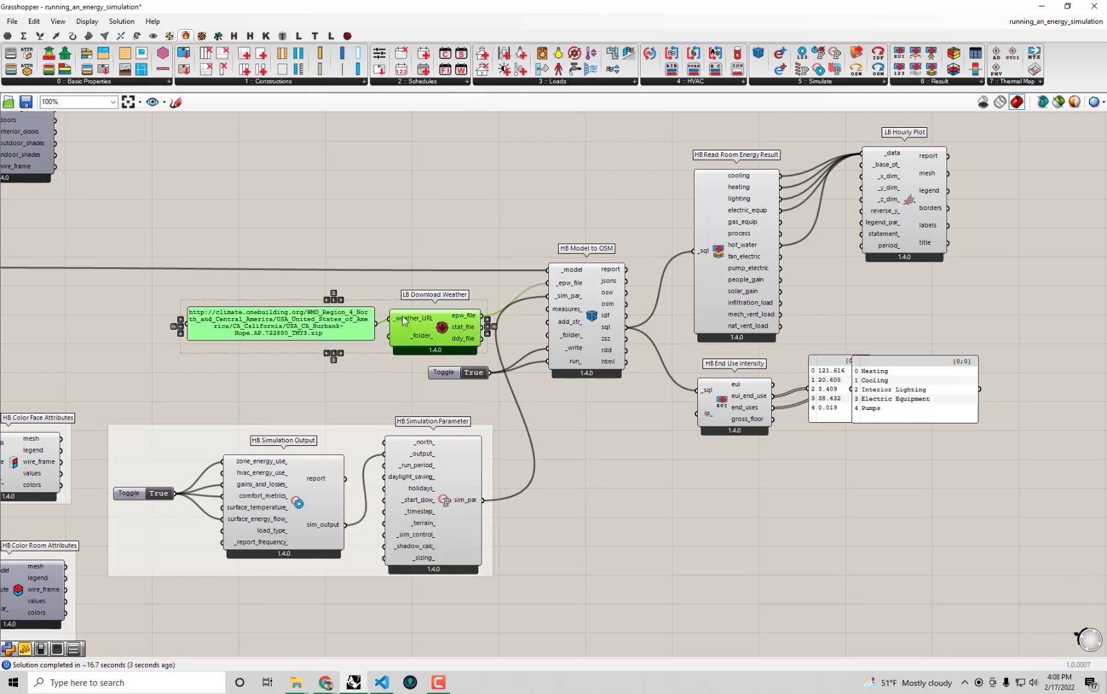
left_click_drag(403, 320, 389, 303)
left_click(801, 503)
Arrange the Grasshopper window on half of the screen so the Rhino viewport with the hourly plots shows beside it
scroll(801, 503, "up", 1)
right_click_drag(767, 504, 688, 532)
scroll(790, 387, "up", 1)
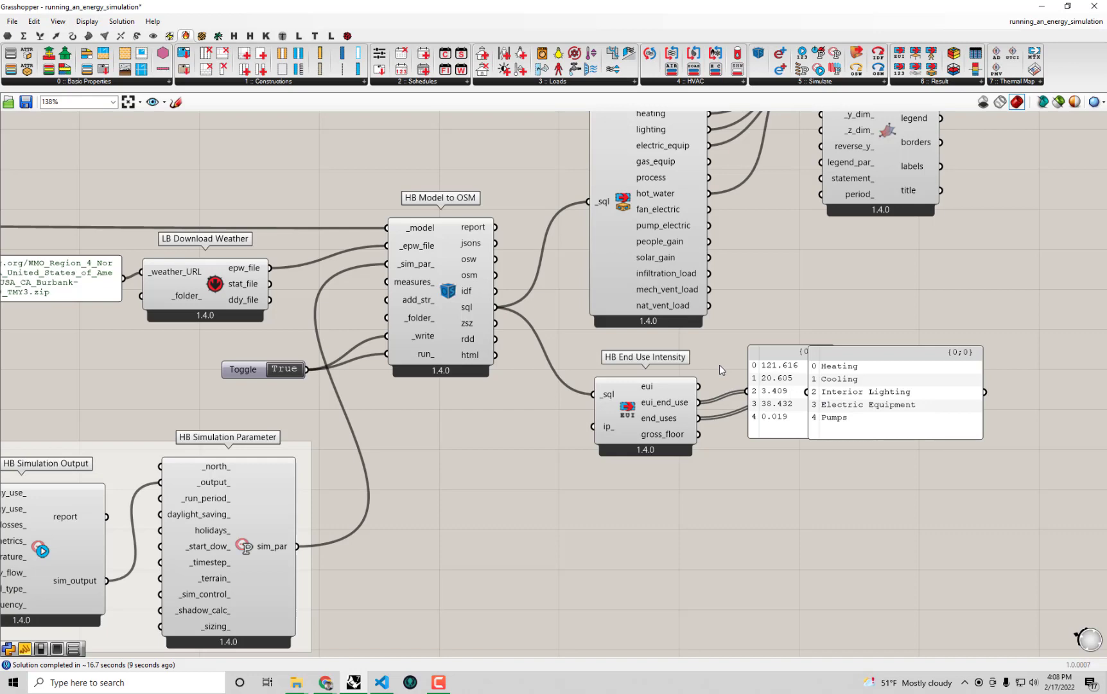
right_click_drag(690, 295, 586, 411)
right_click_drag(624, 311, 593, 330)
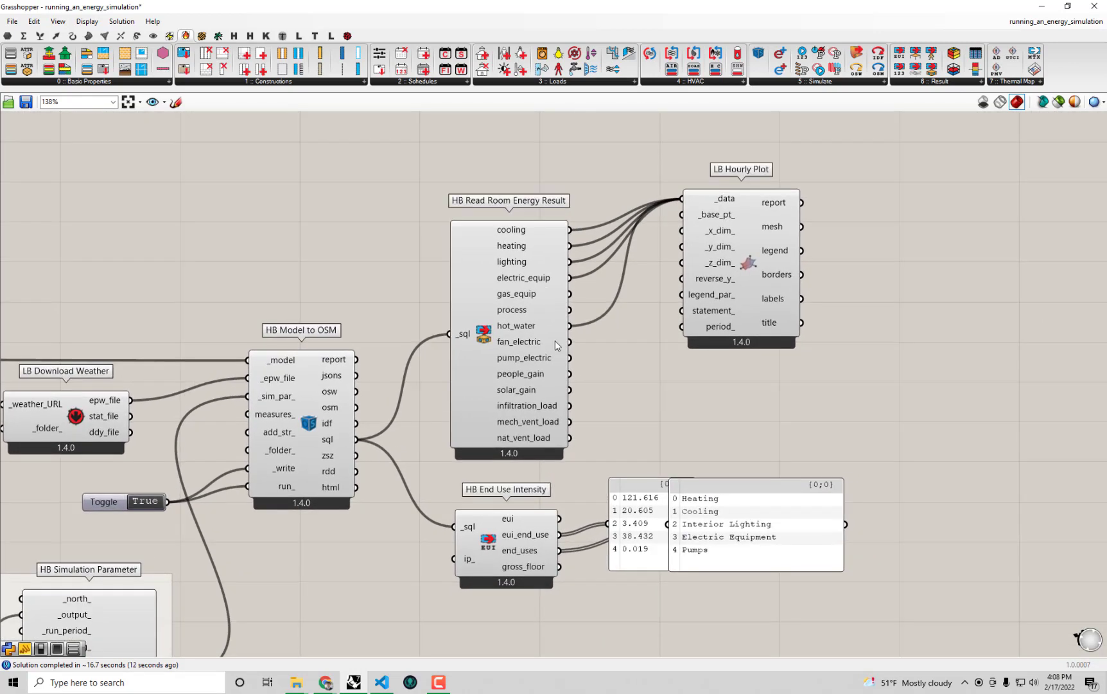
scroll(553, 350, "up", 1)
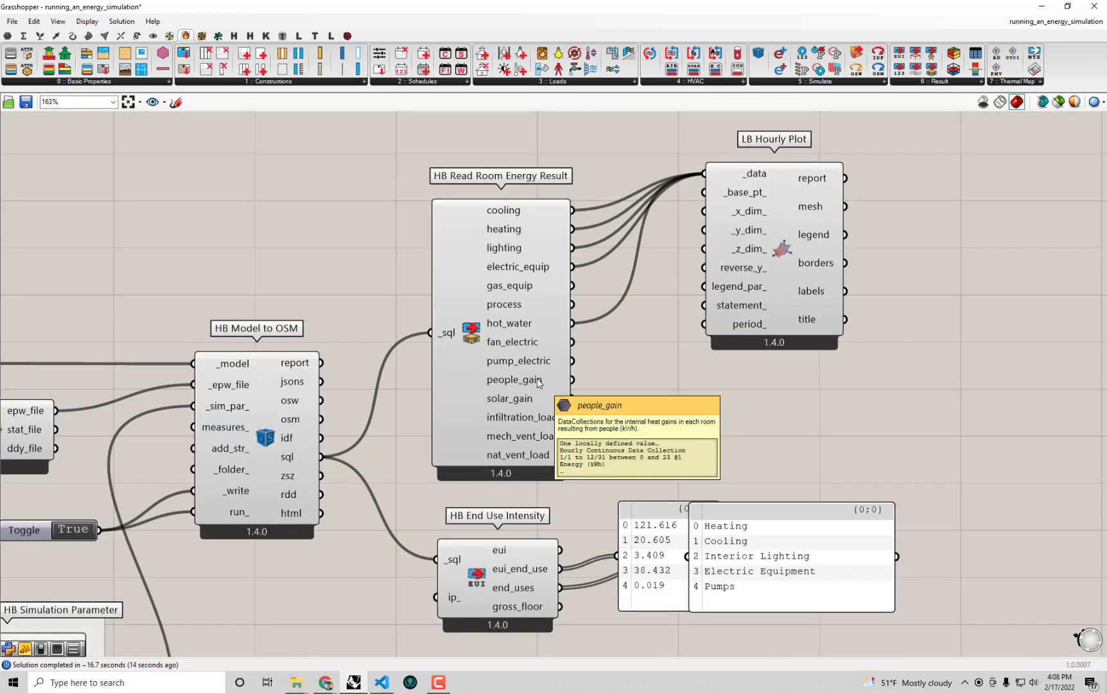
left_click_drag(513, 5, 1106, 91)
Add people_gain from HB Read Room Energy Result to the _data input of LB Hourly Plot and inspect its plot in Rhino
right_click_drag(943, 212, 653, 187)
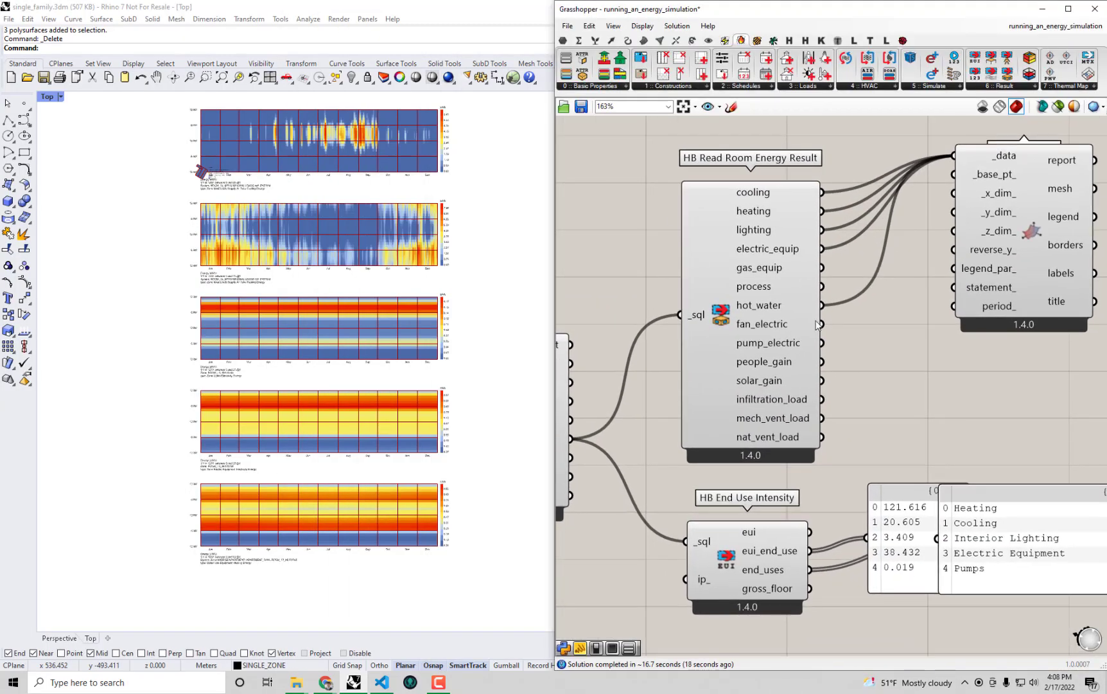
right_click_drag(833, 343, 803, 384)
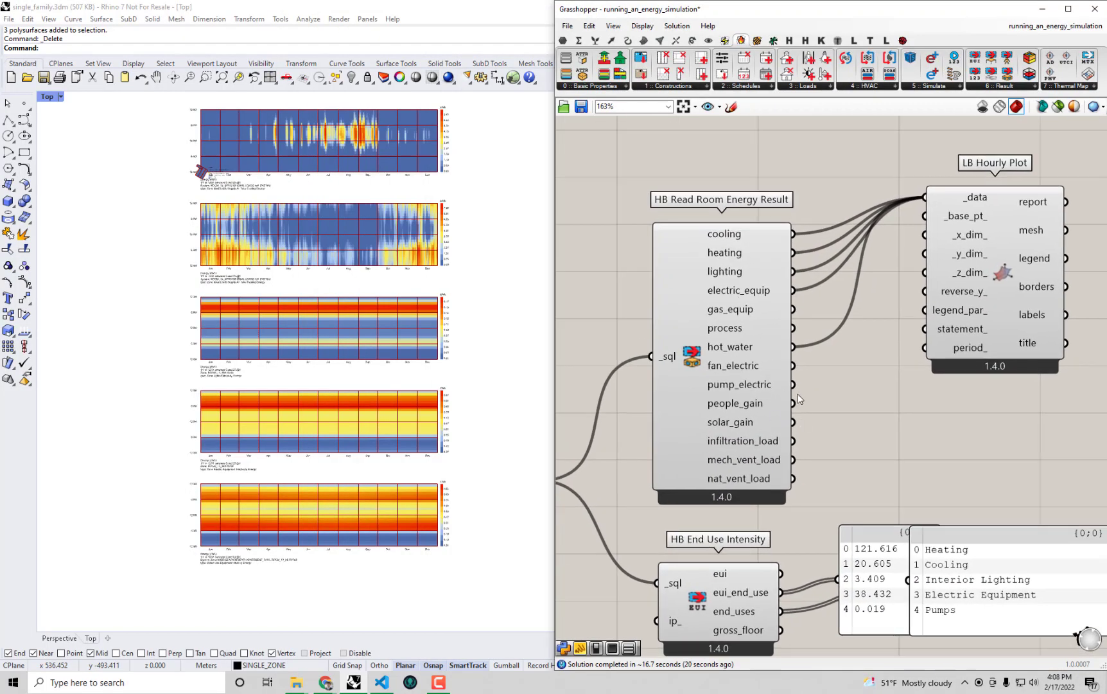
left_click_drag(794, 402, 936, 201, "shift")
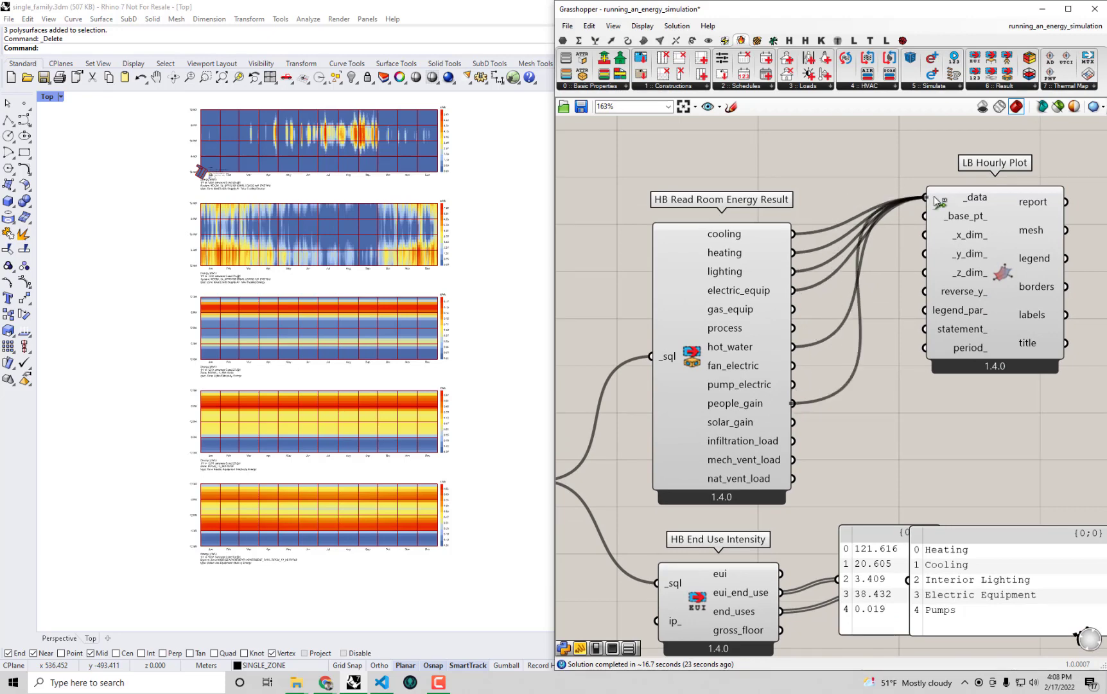
scroll(434, 461, "up", 5)
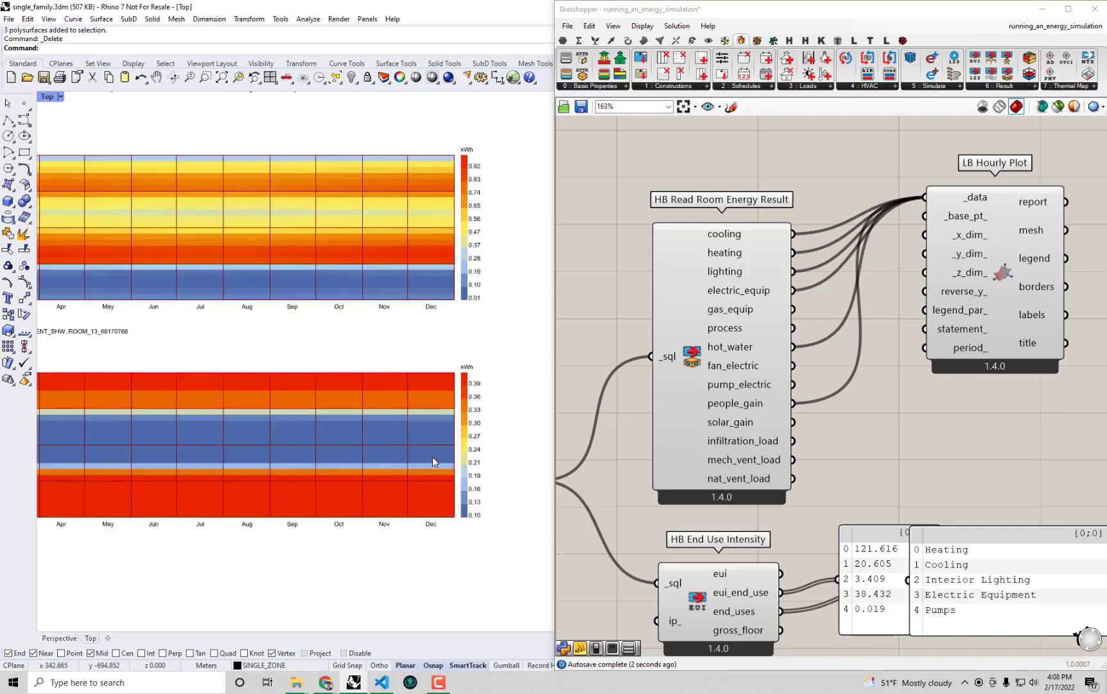
scroll(434, 461, "up", 4)
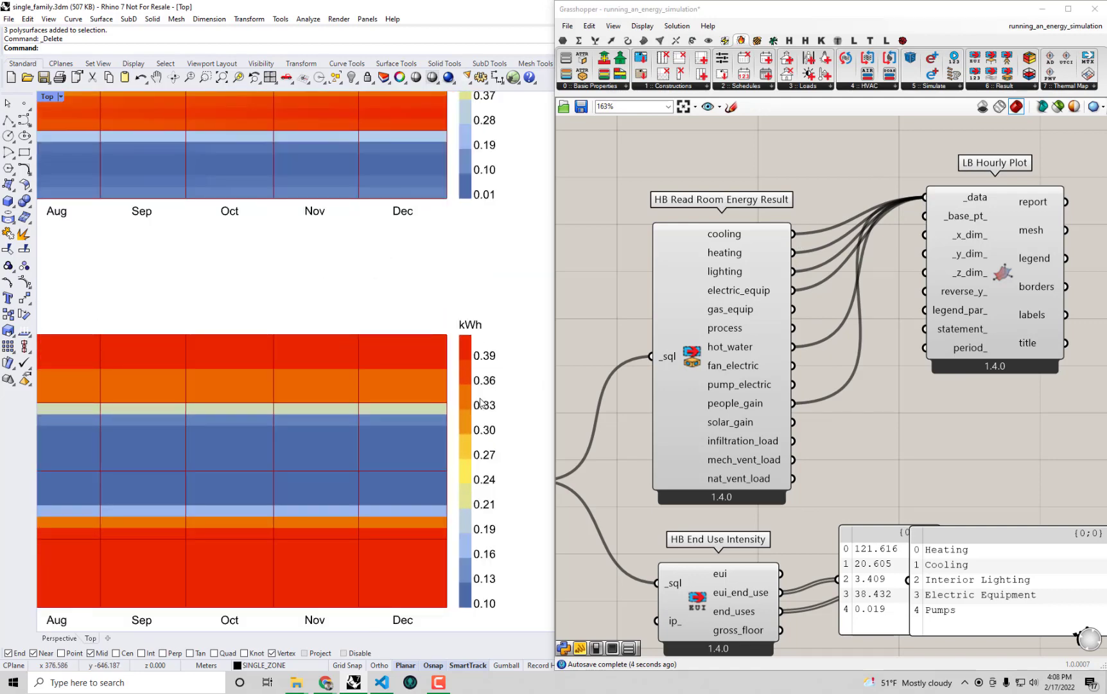
scroll(430, 444, "down", 5)
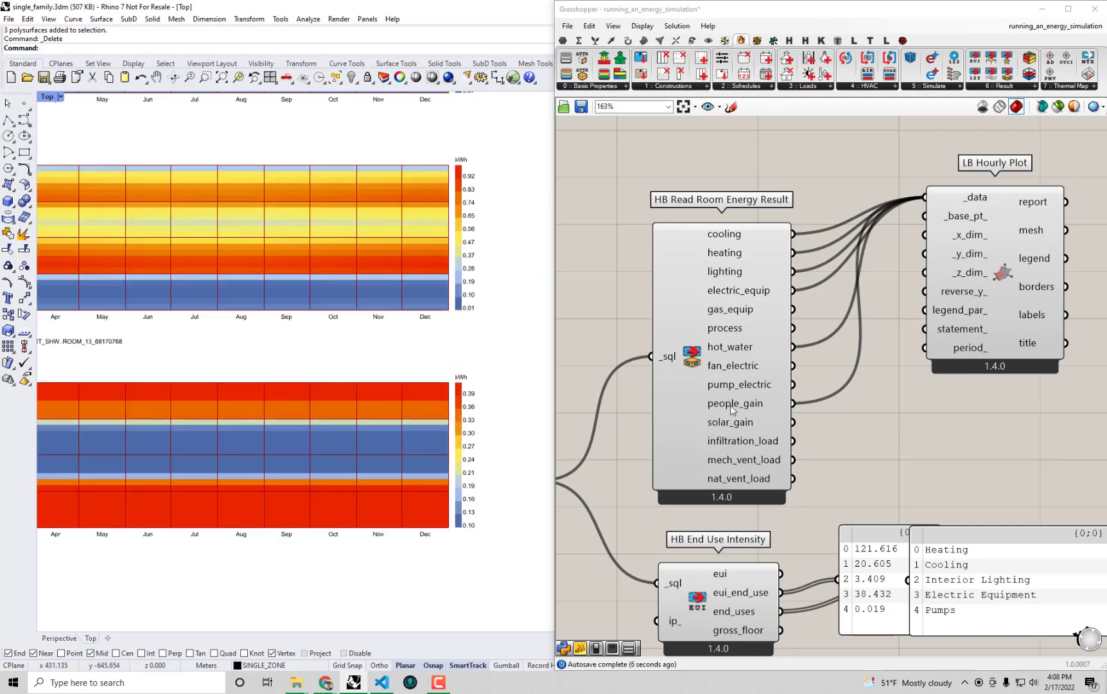
Add solar_gain to the _data input of LB Hourly Plot as well and examine the transmitted solar radiation plot in Rhino
left_click_drag(793, 422, 925, 197, "shift")
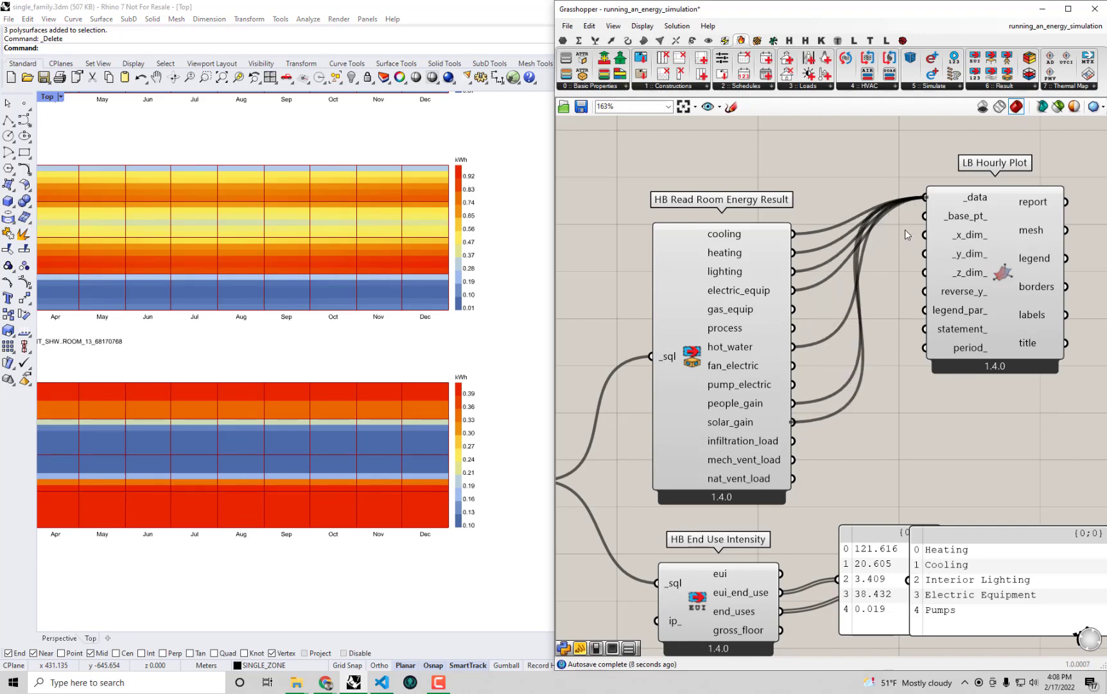
scroll(284, 487, "down", 5)
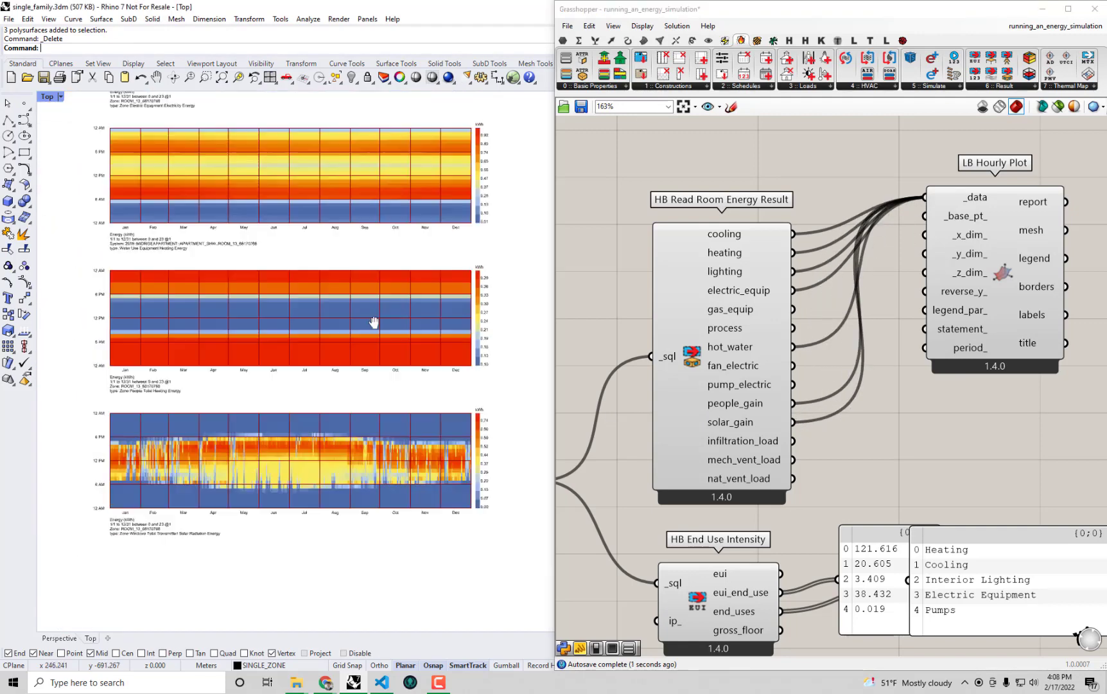
scroll(382, 442, "up", 2)
right_click_drag(372, 449, 376, 415)
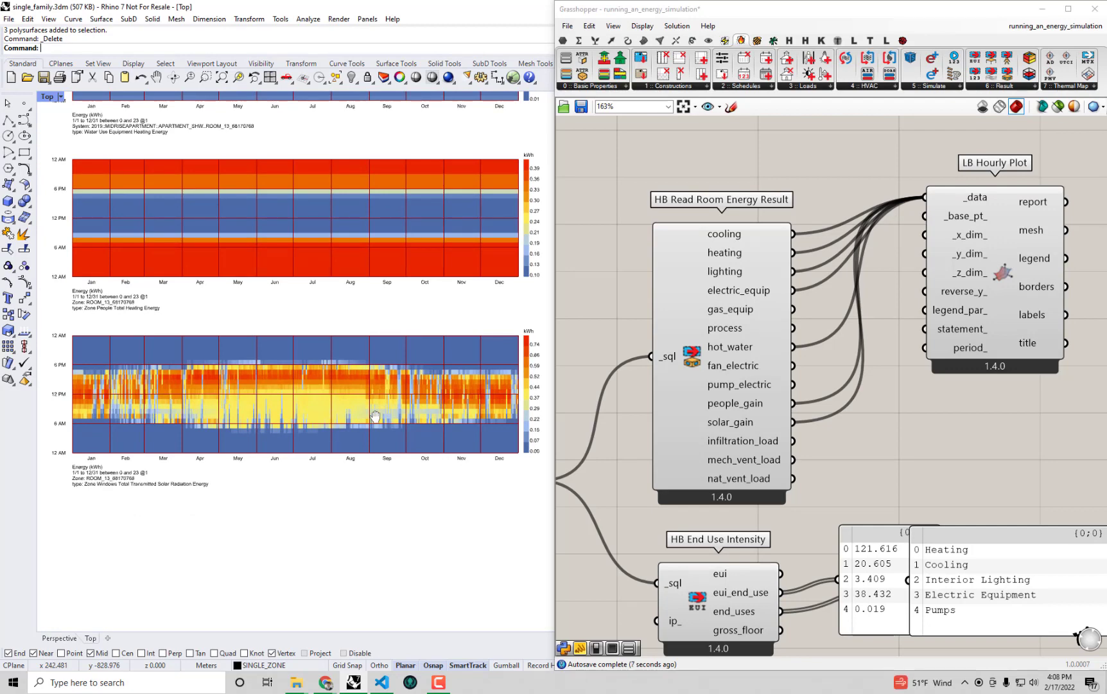
scroll(336, 422, "up", 1)
scroll(334, 422, "down", 2)
scroll(333, 422, "up", 1)
Move HB End Use Intensity and its two panels slightly down, further below HB Read Room Energy Result
left_click(957, 471)
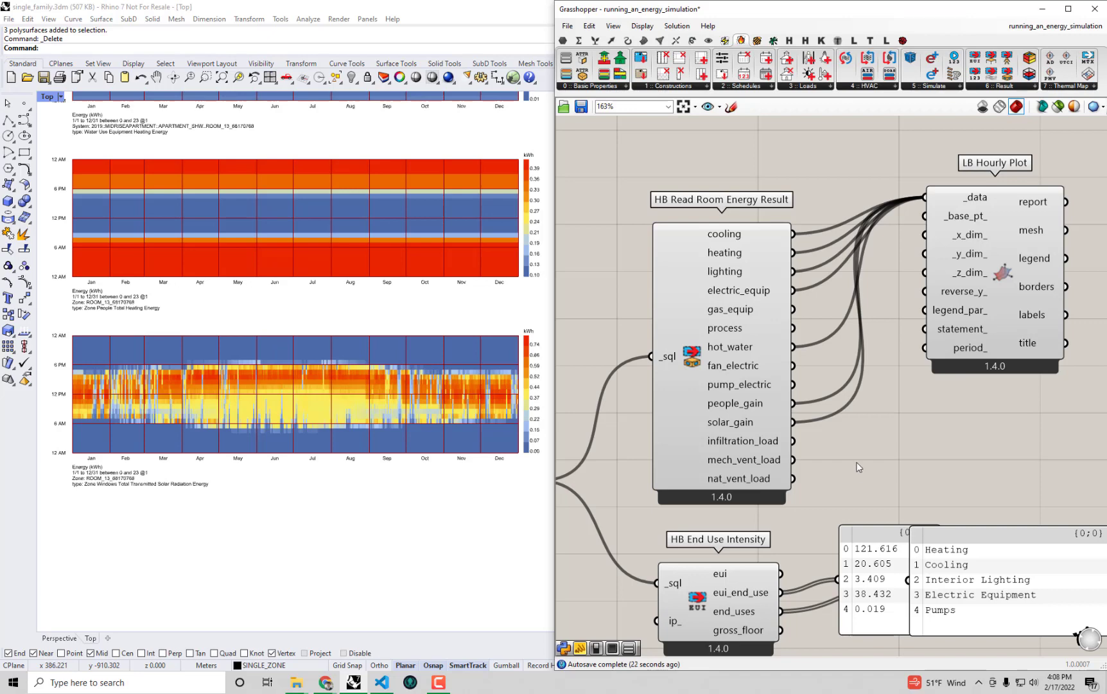
scroll(856, 461, "down", 1)
right_click_drag(855, 461, 827, 338)
left_click_drag(966, 529, 707, 467)
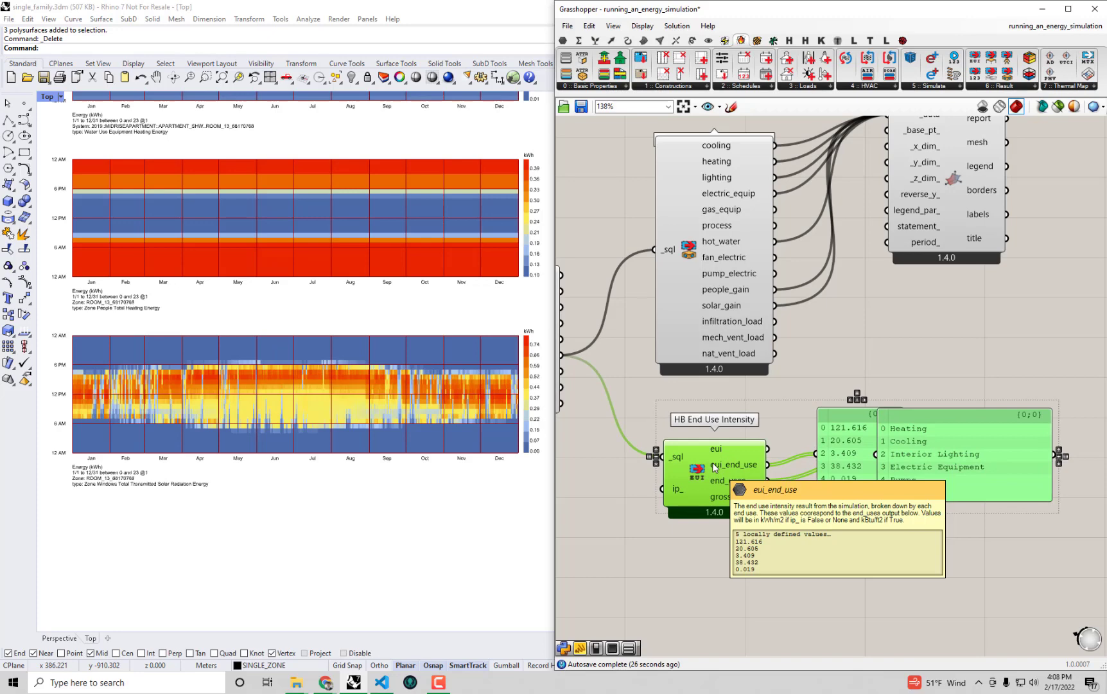
left_click(876, 279)
scroll(875, 279, "down", 1)
right_click_drag(875, 279, 884, 336)
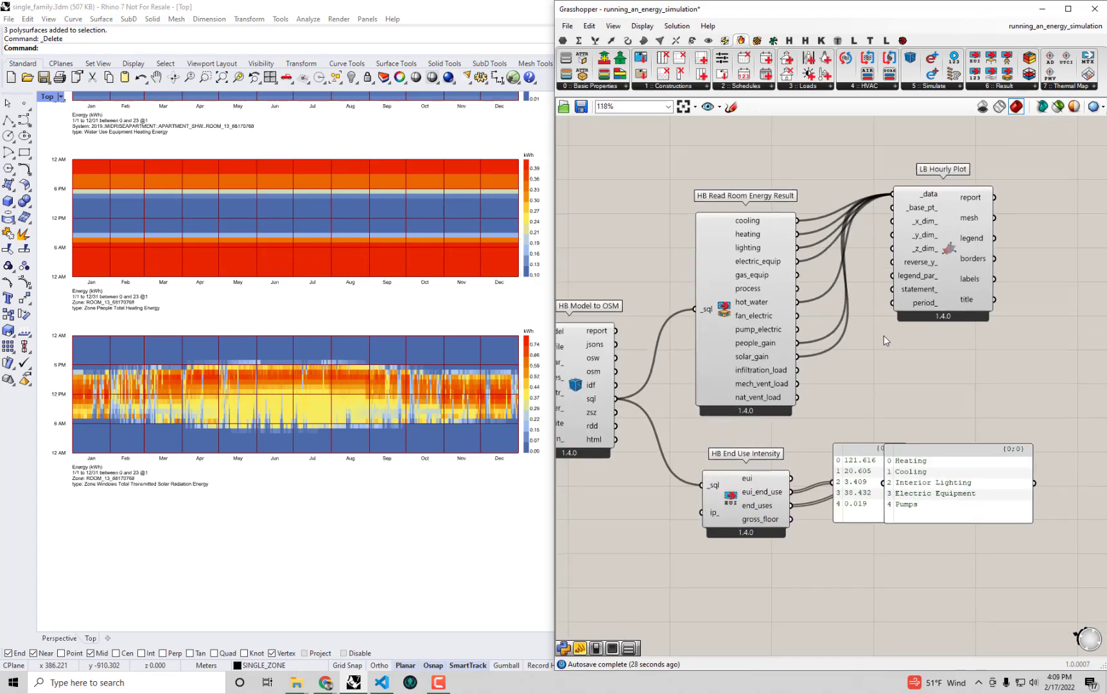